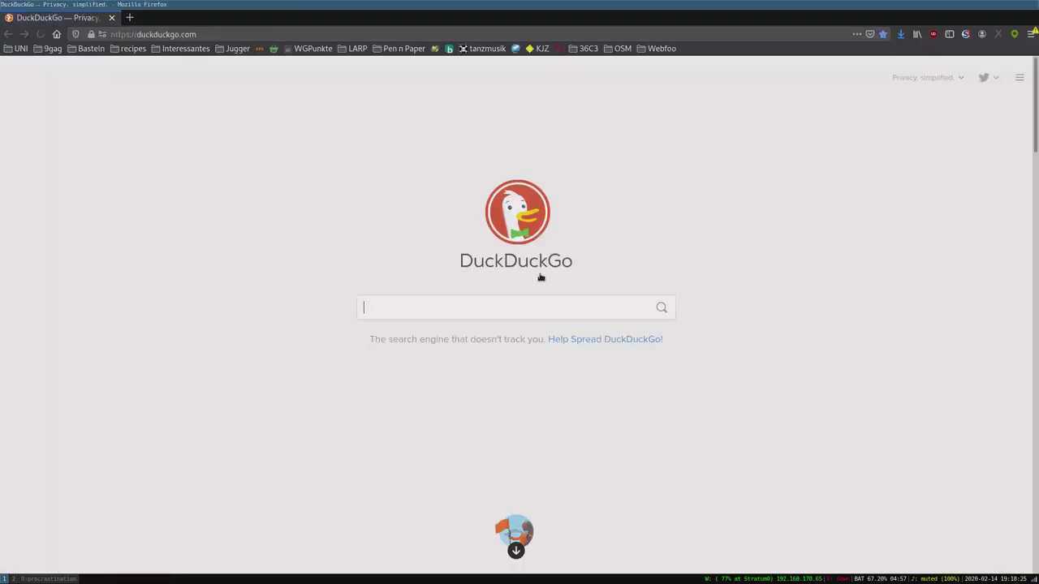
Step: Search DuckDuckGo for 'ink stitch', visit inkstitch.org, then hide Firefox to reveal the desktop
{"action": "type", "text": "ink stit"}
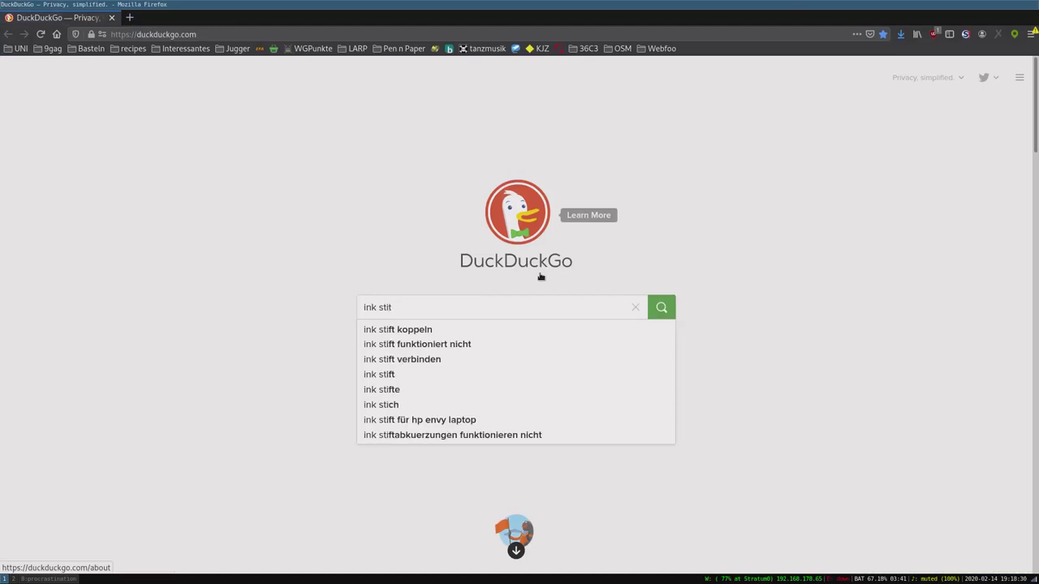
{"action": "type", "text": "ch"}
{"action": "key", "text": "Return"}
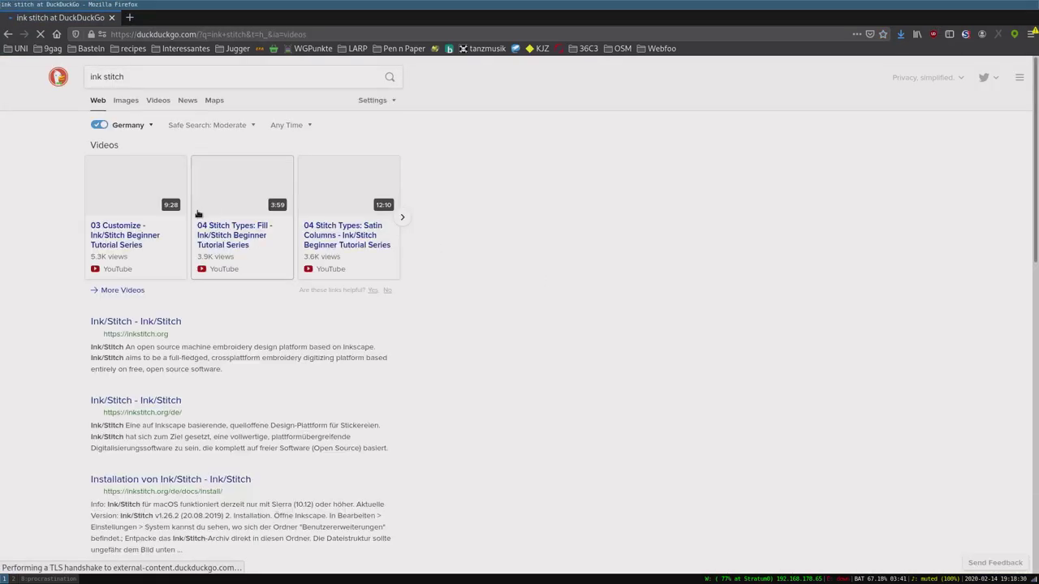
{"action": "left_click", "coordinate": [133, 334]}
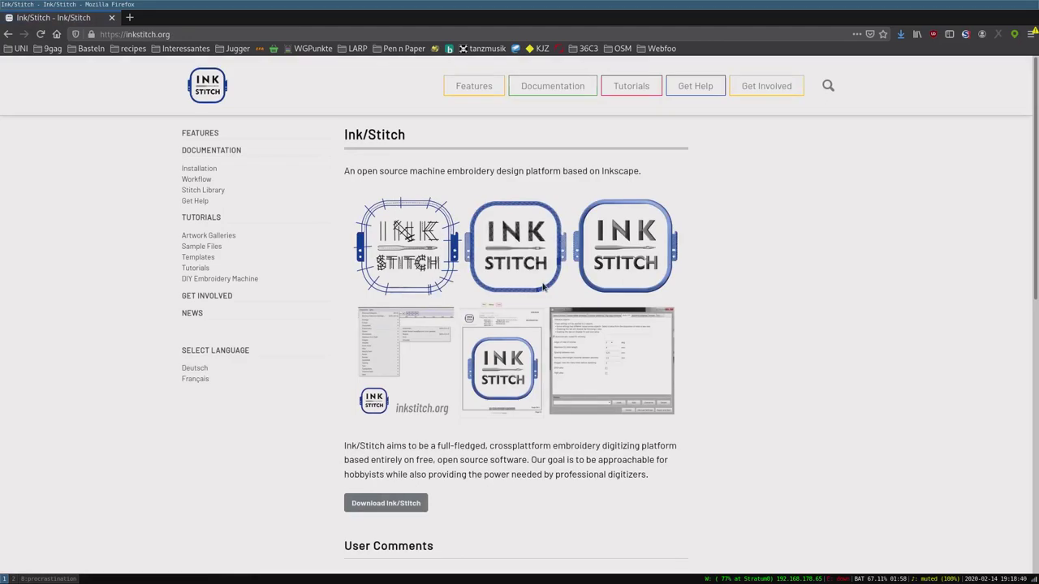
{"action": "key", "text": "super+shift+q"}
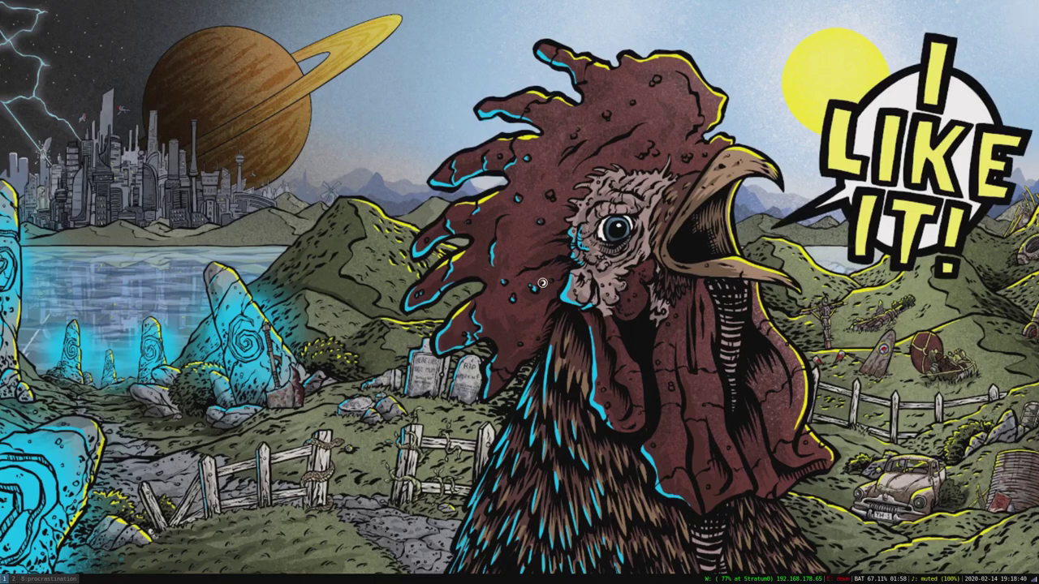
Step: Launch Inkscape from dmenu with a blank 'New document 1' and show the recent-files list
{"action": "key", "text": "super+d"}
{"action": "type", "text": "ink"}
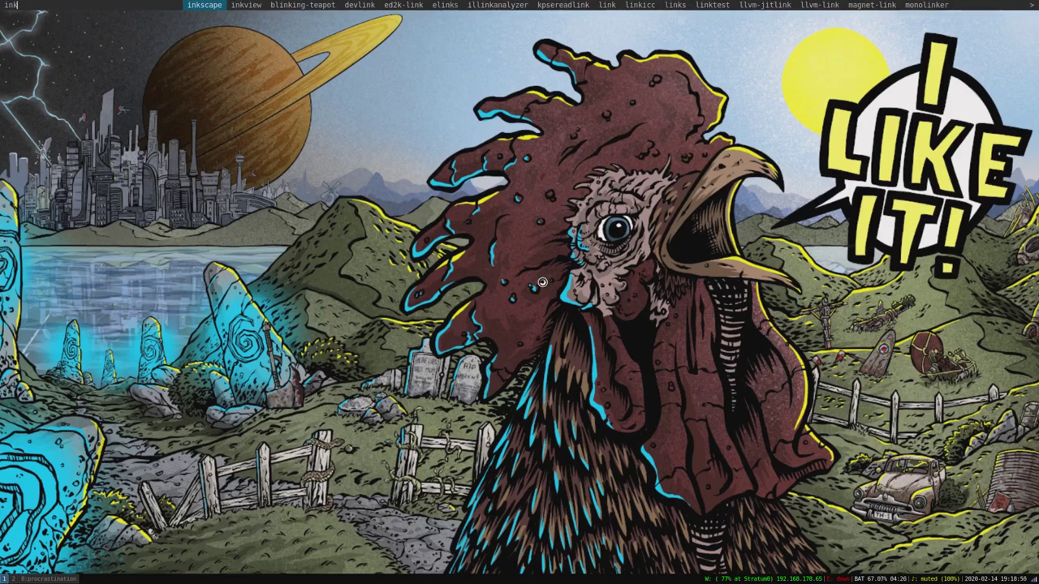
{"action": "key", "text": "Return"}
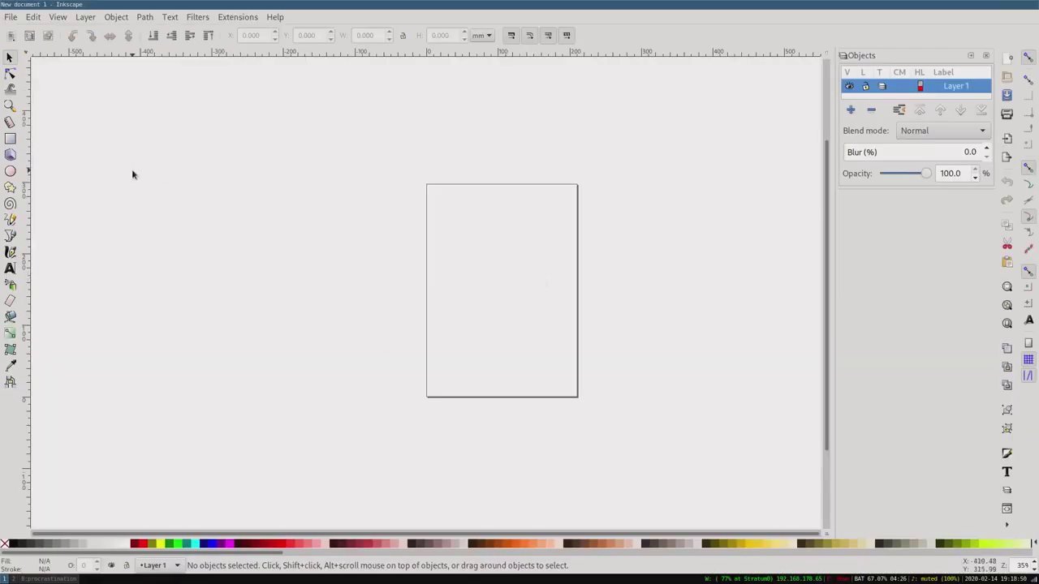
{"action": "left_click", "coordinate": [11, 18]}
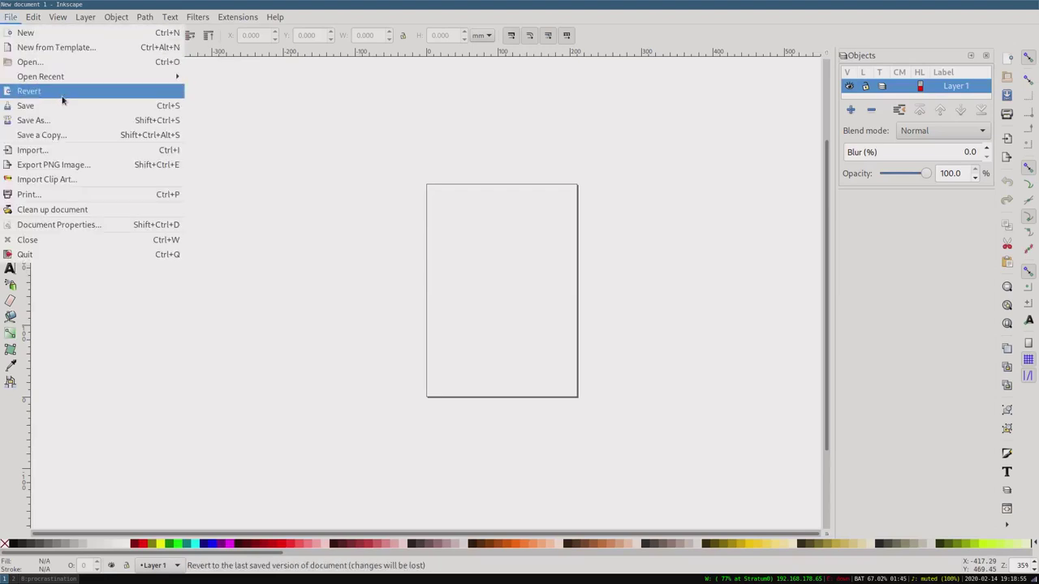
{"action": "mouse_move", "coordinate": [40, 76]}
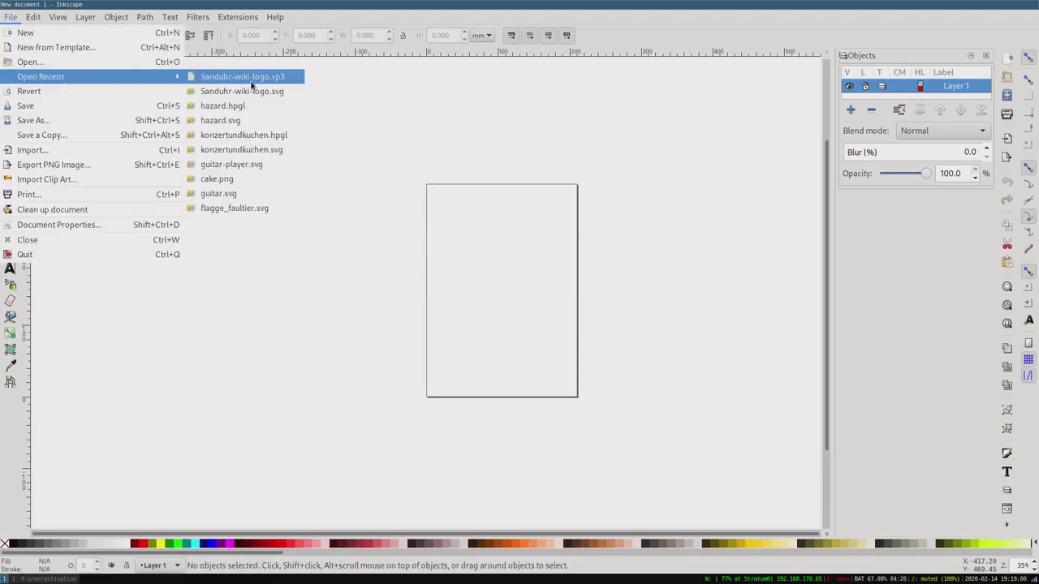
Step: Open Sanduhr-wiki-logo.svg, select the hourglass logo group, and browse the Ink/Stitch extension menu without running anything
{"action": "left_click", "coordinate": [250, 92]}
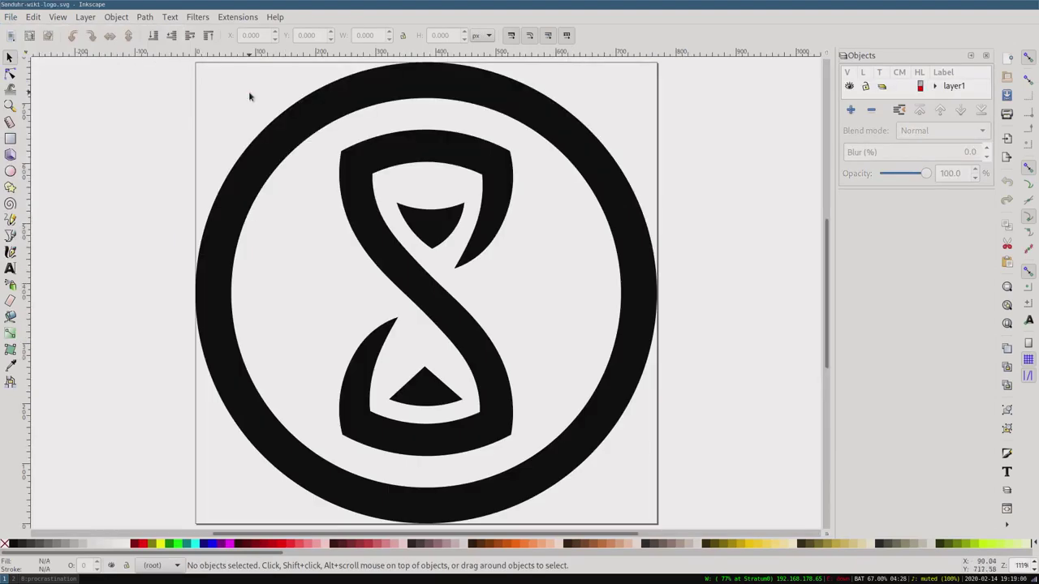
{"action": "left_click", "coordinate": [440, 301]}
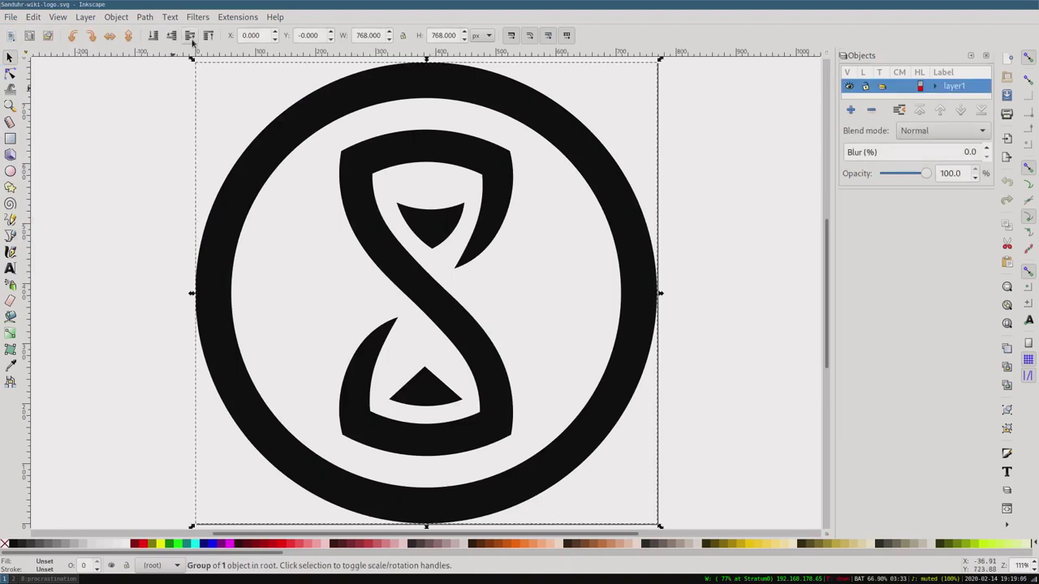
{"action": "left_click", "coordinate": [224, 20]}
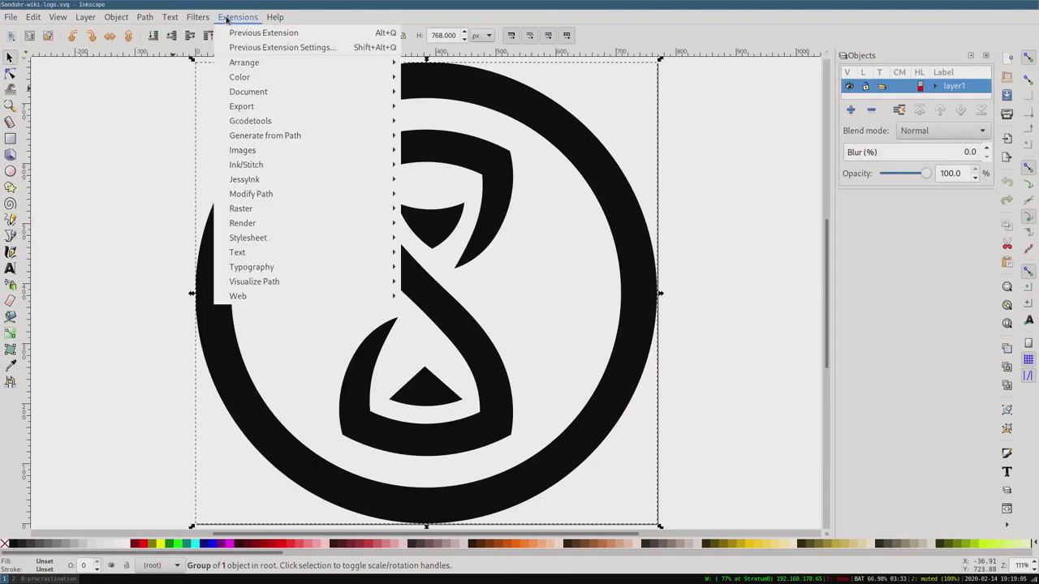
{"action": "mouse_move", "coordinate": [246, 165]}
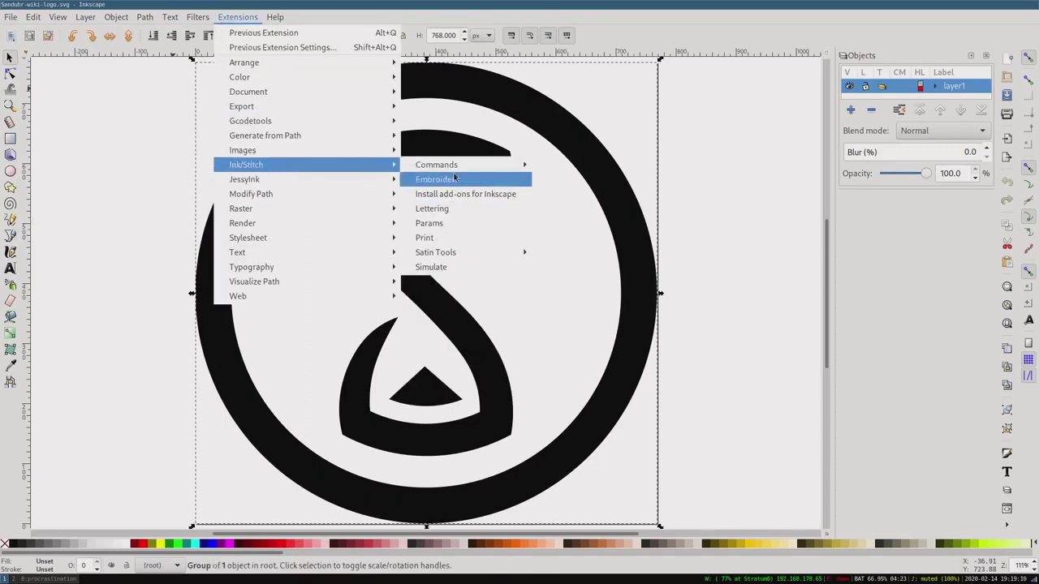
{"action": "left_click", "coordinate": [738, 347]}
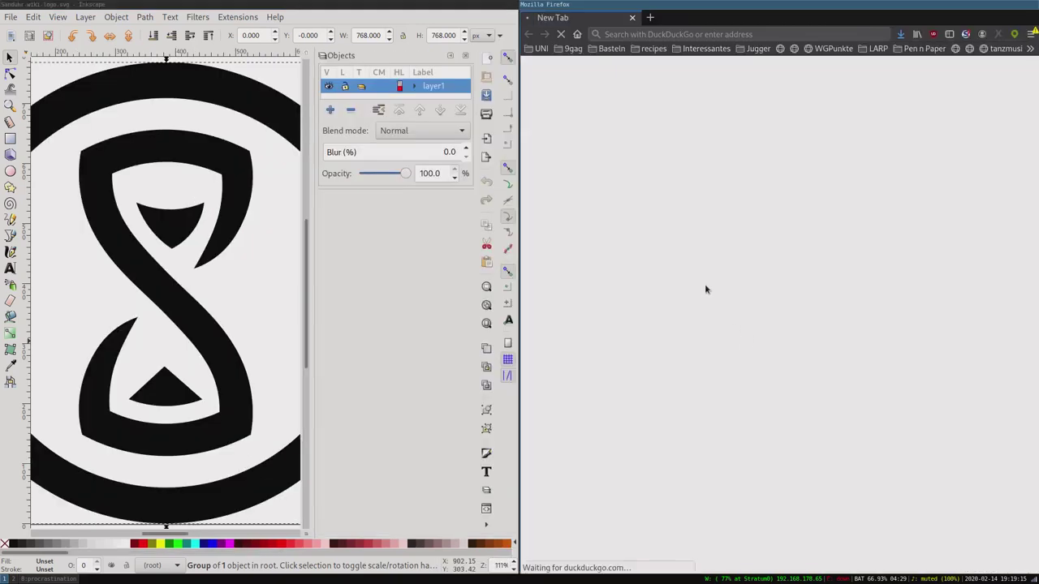
Step: Go to the Stratum 0 wiki and open its Logo page via the wiki search
{"action": "left_click", "coordinate": [699, 35]}
{"action": "type", "text": "stratum0.org/"}
{"action": "key", "text": "Return"}
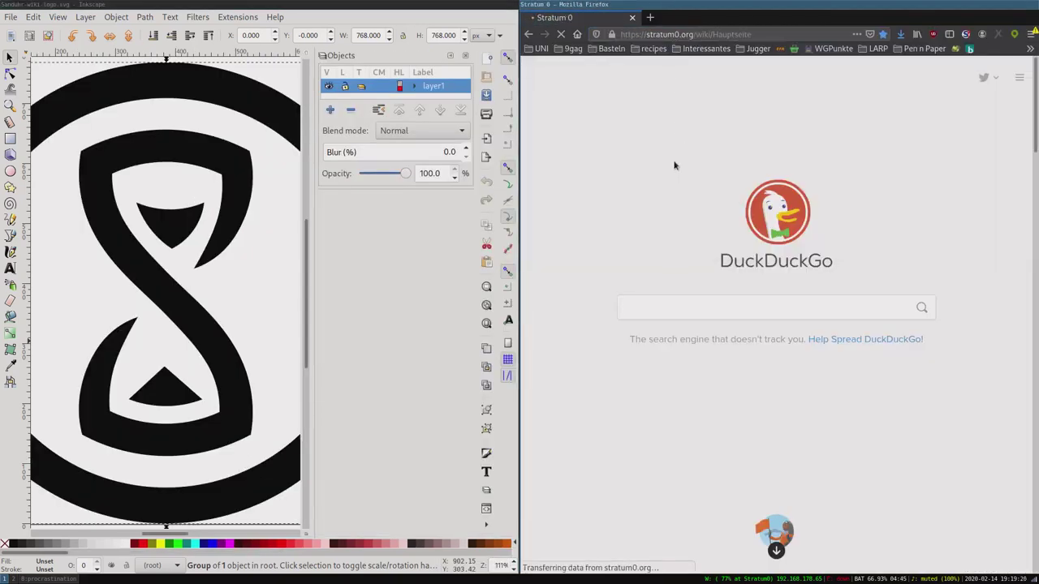
{"action": "left_click", "coordinate": [554, 319]}
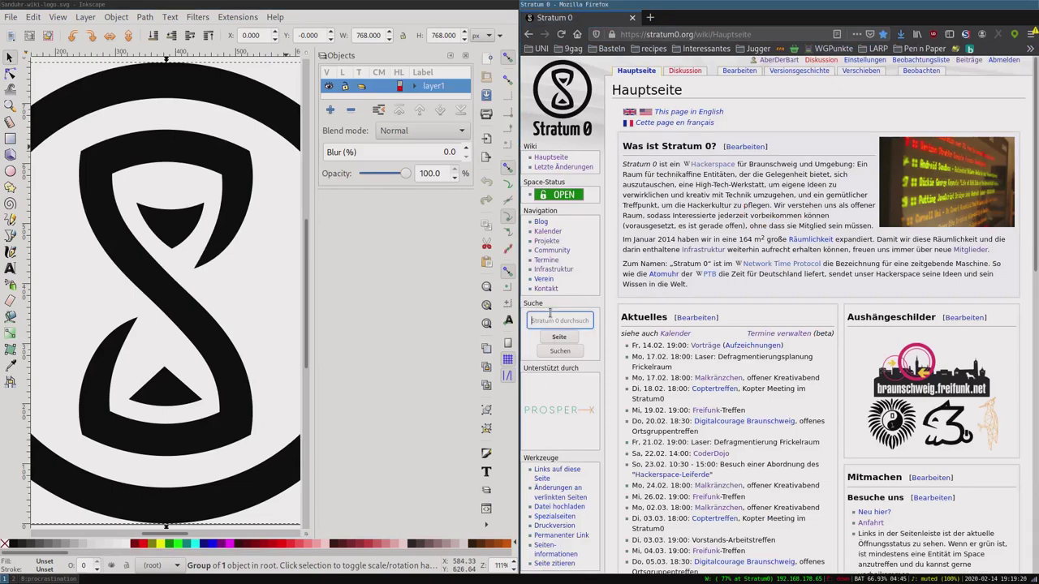
{"action": "type", "text": "logo"}
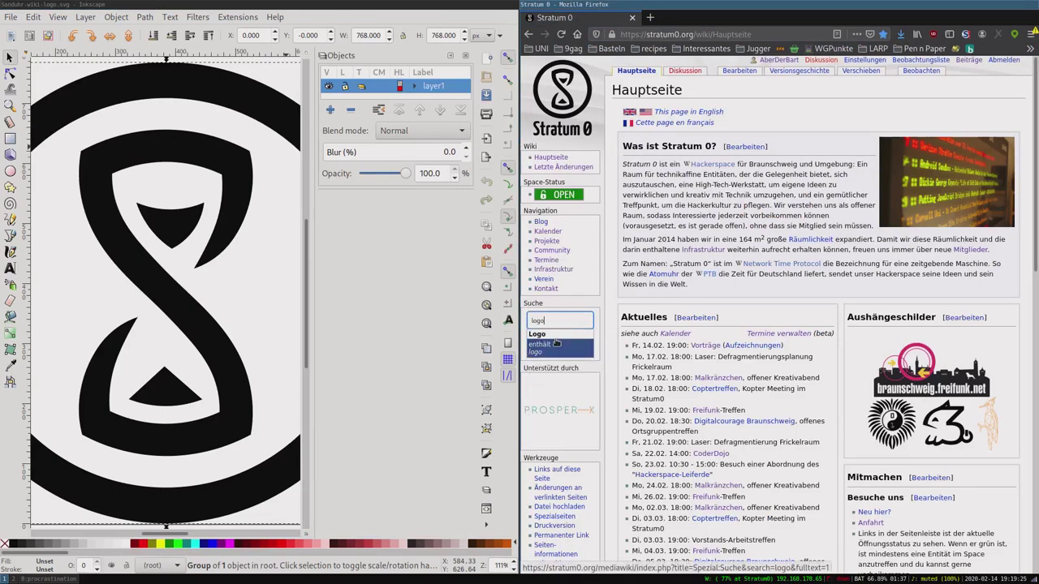
{"action": "left_click", "coordinate": [536, 353]}
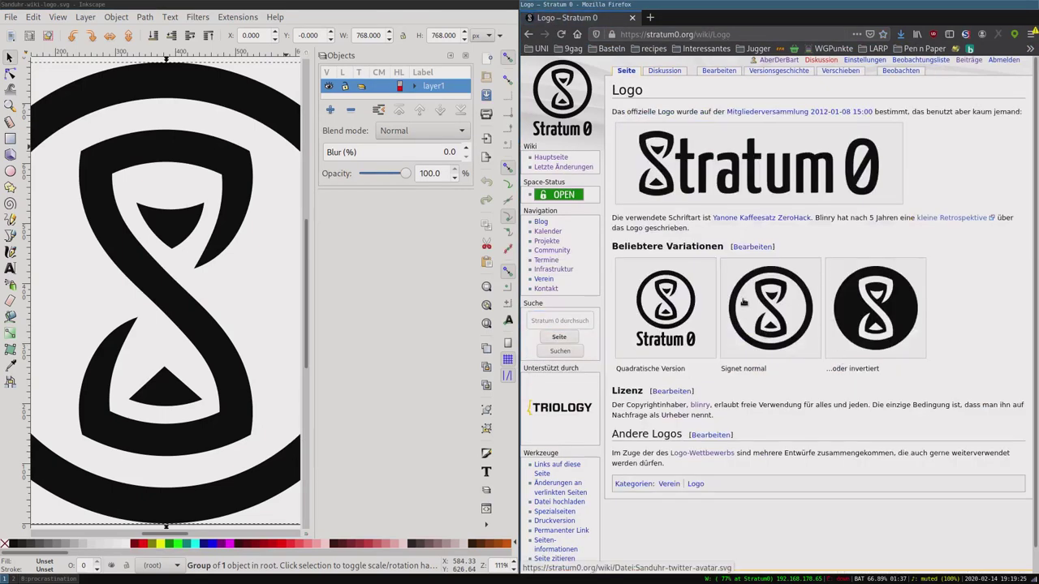
Step: Save the original 'Signet normal' SVG as Sanduhr-twitter-avatar.svg into the sticken folder
{"action": "left_click", "coordinate": [746, 302]}
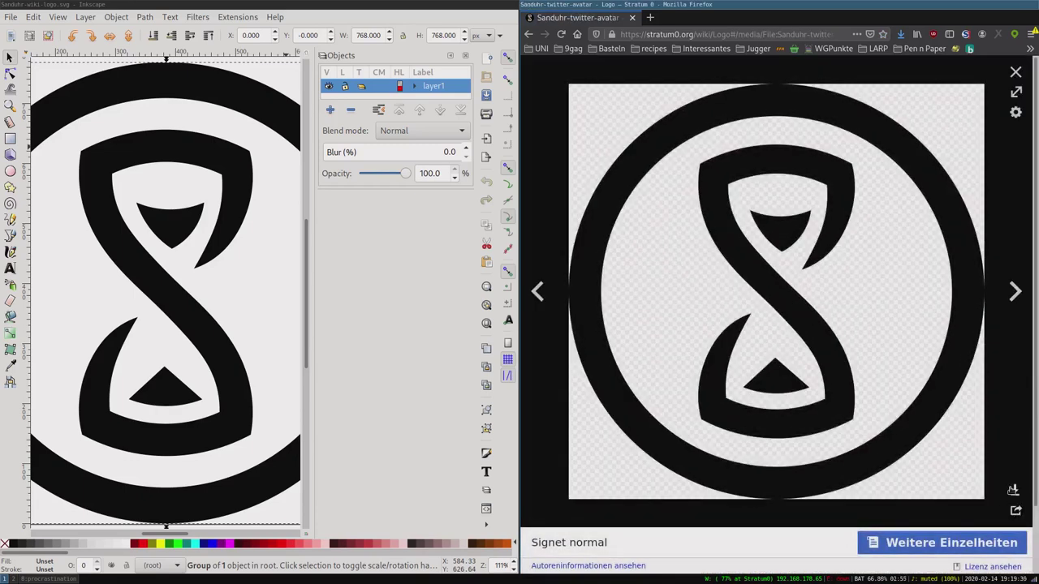
{"action": "left_click", "coordinate": [1014, 490]}
{"action": "left_click", "coordinate": [849, 403]}
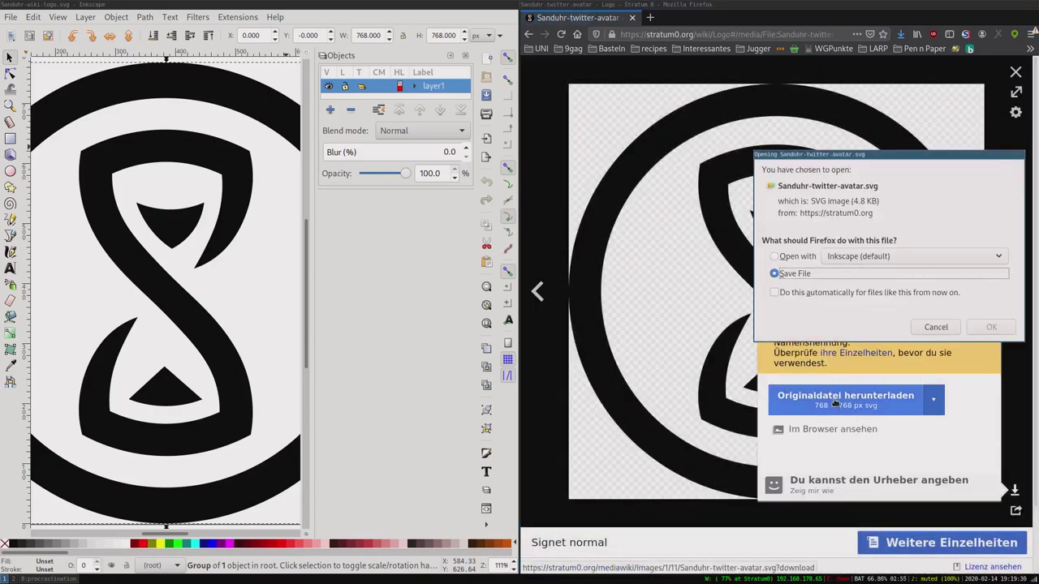
{"action": "left_click", "coordinate": [991, 327]}
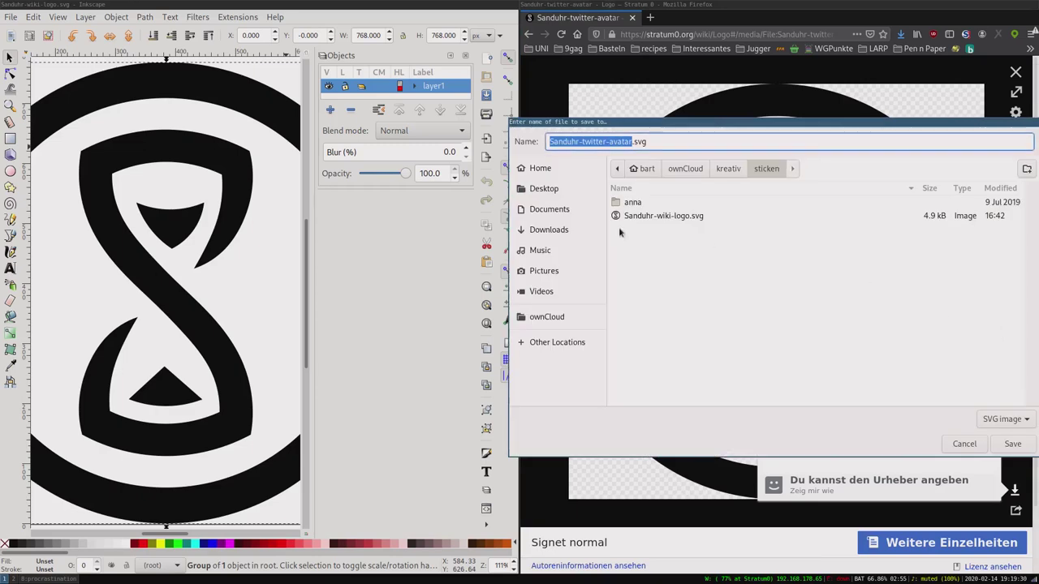
{"action": "left_click", "coordinate": [1011, 444]}
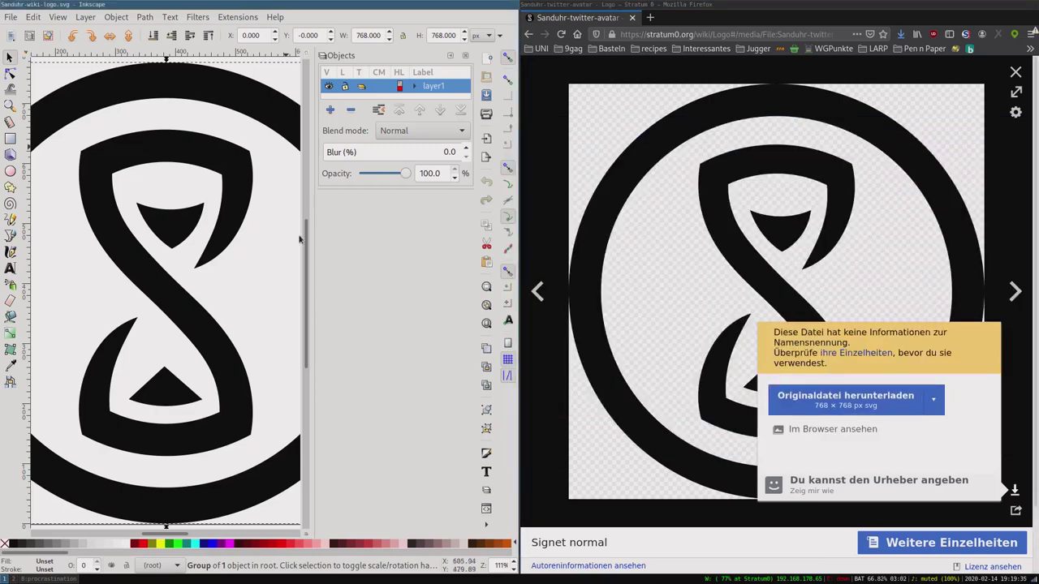
Step: Open Sanduhr-twitter-avatar.svg in Inkscape and close the old Sanduhr-wiki-logo.svg window
{"action": "key", "text": "super+w"}
{"action": "key", "text": "ctrl+o"}
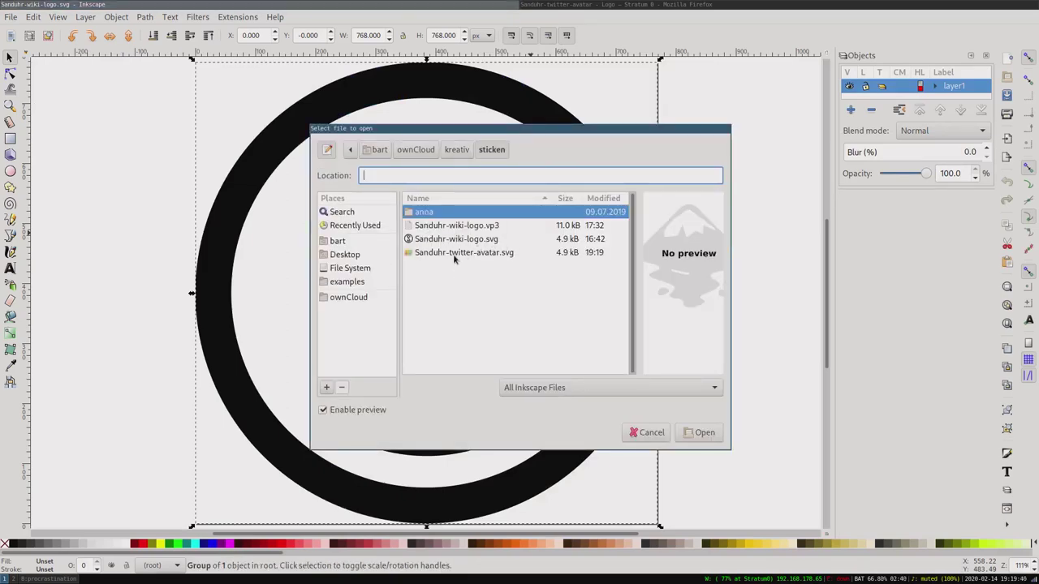
{"action": "key", "text": "Escape"}
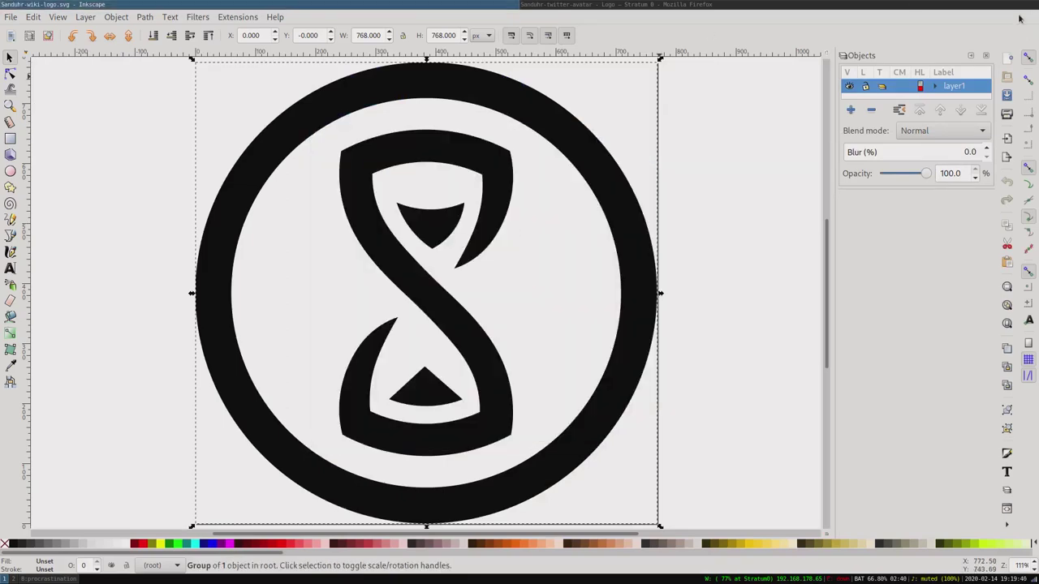
{"action": "key", "text": "super+Right"}
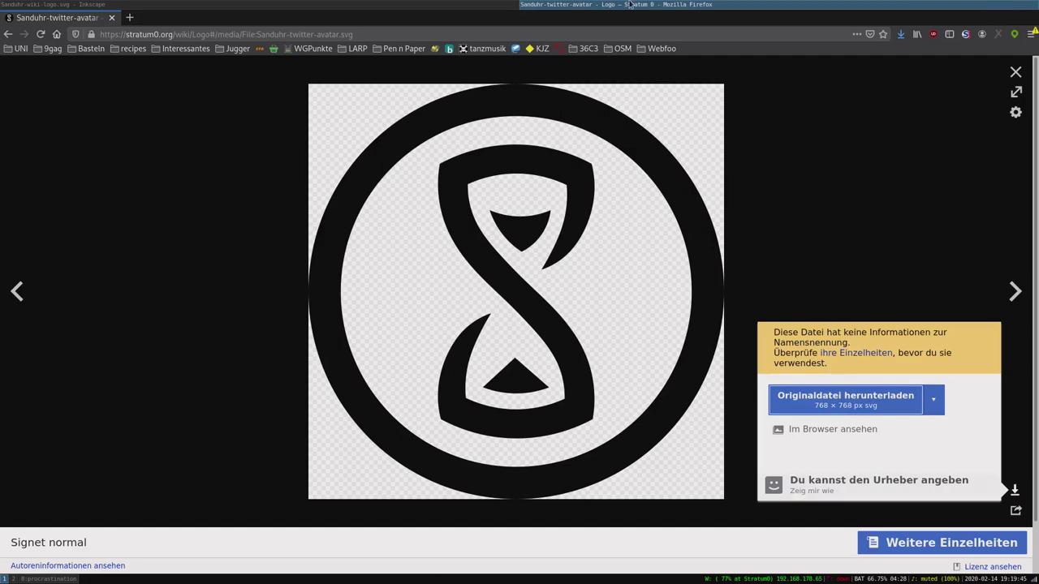
{"action": "left_click", "coordinate": [494, 4]}
{"action": "key", "text": "ctrl+o"}
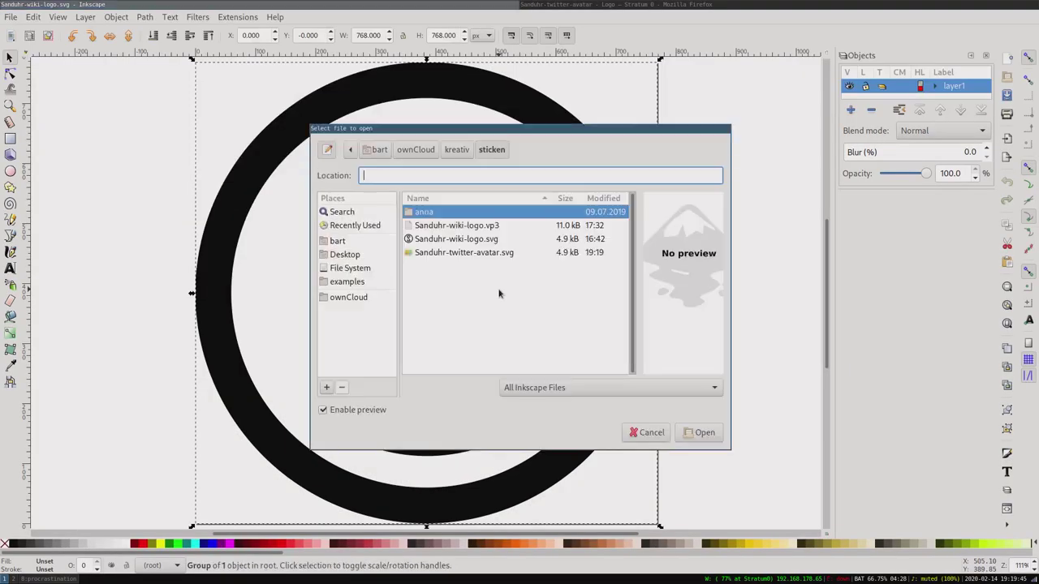
{"action": "left_click", "coordinate": [497, 252]}
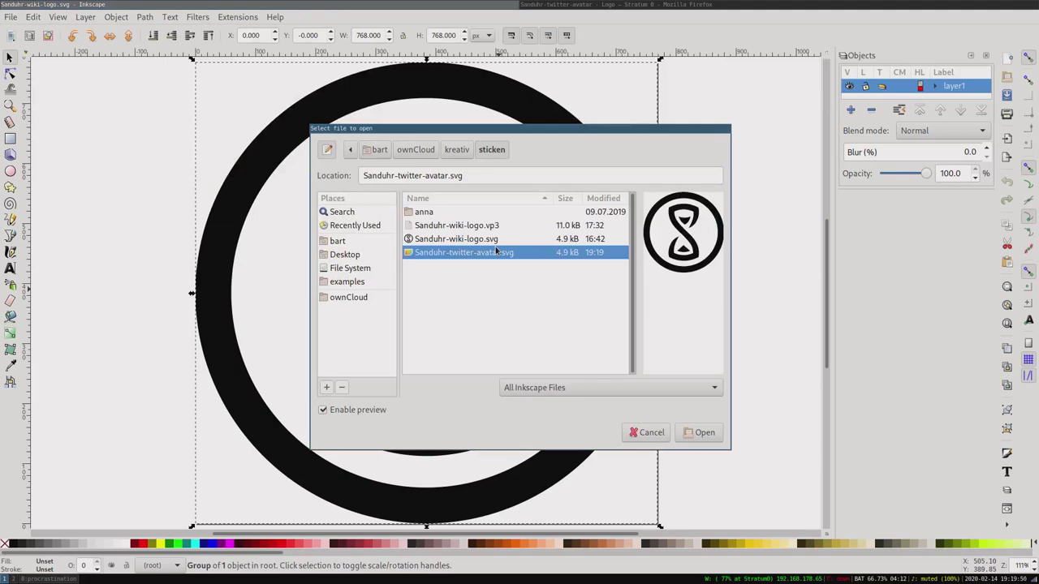
{"action": "double_click", "coordinate": [497, 253]}
{"action": "left_click", "coordinate": [138, 6]}
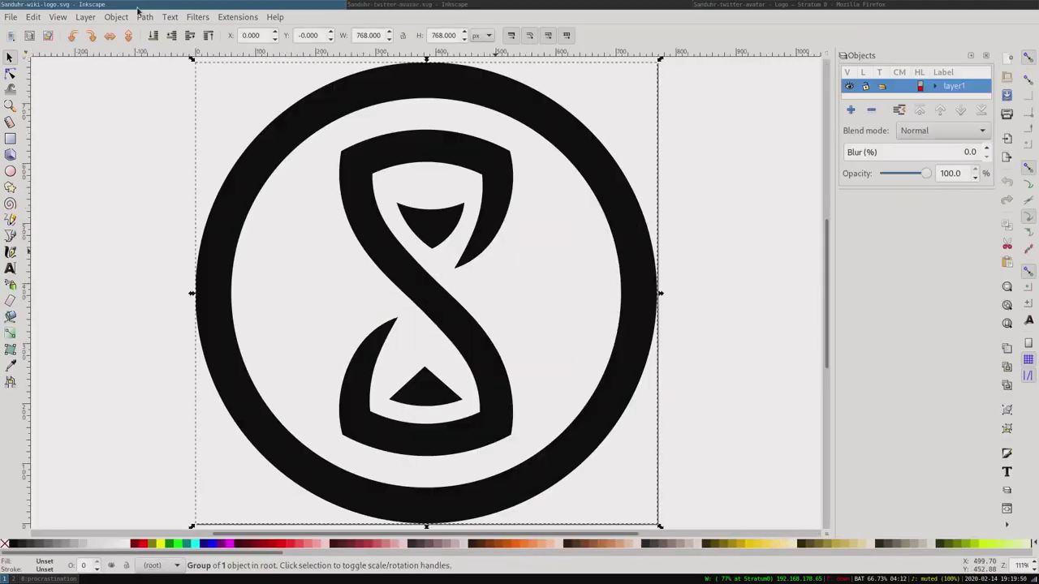
{"action": "key", "text": "ctrl+w"}
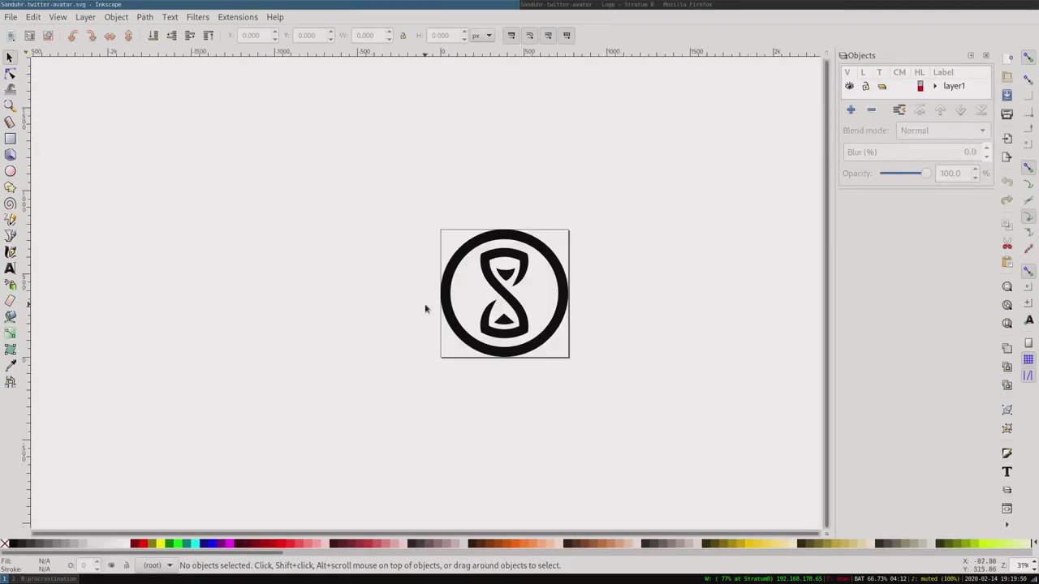
Step: Enlarge the Objects panel and expand layer1 > layer1-6 > g4357 to show its two paths
{"action": "left_click", "coordinate": [517, 320]}
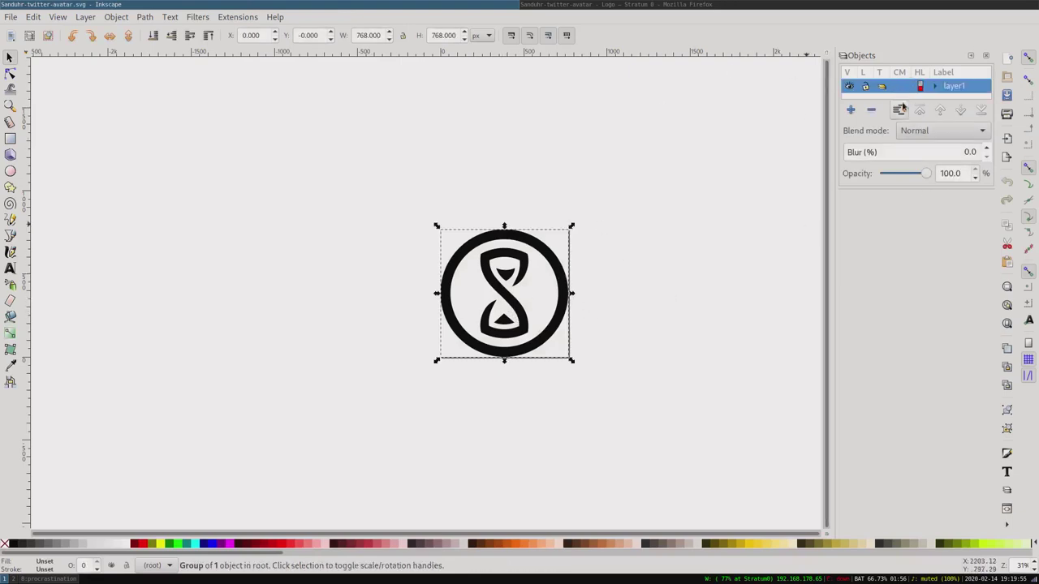
{"action": "left_click_drag", "start_coordinate": [899, 185], "coordinate": [860, 416]}
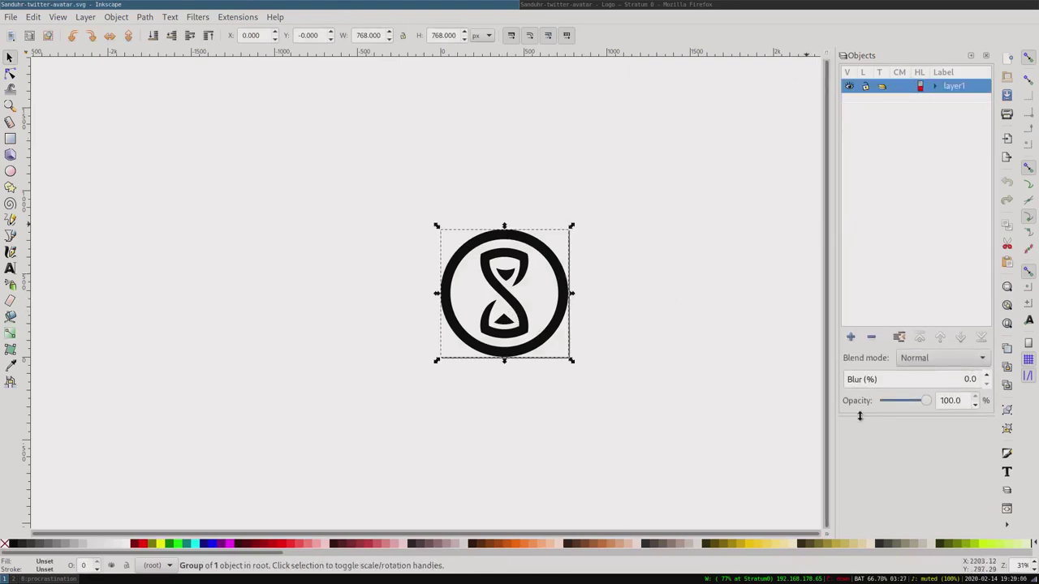
{"action": "left_click", "coordinate": [935, 86]}
{"action": "left_click", "coordinate": [954, 100]}
{"action": "left_click", "coordinate": [946, 100]}
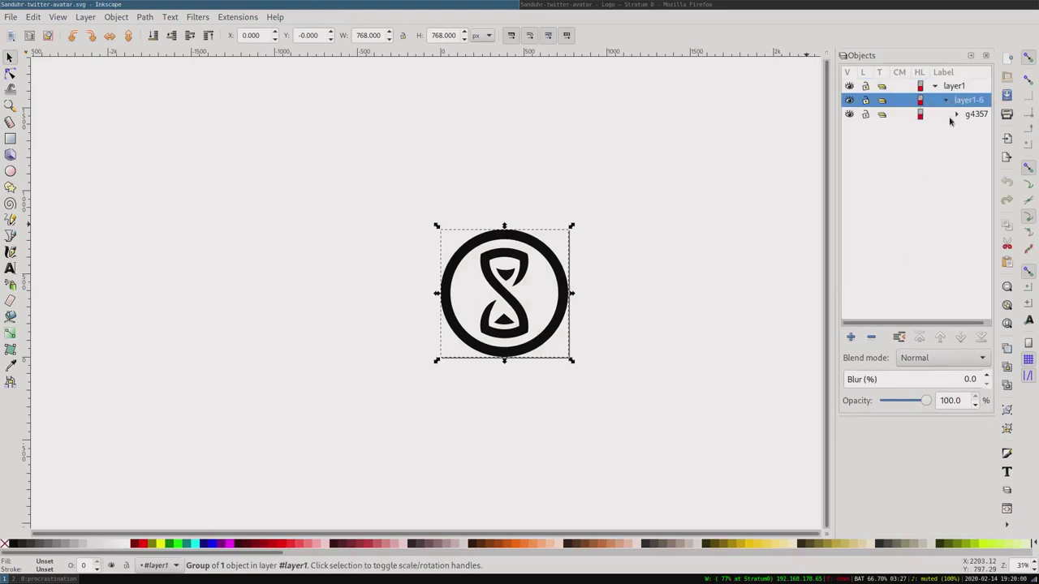
{"action": "left_click", "coordinate": [956, 114]}
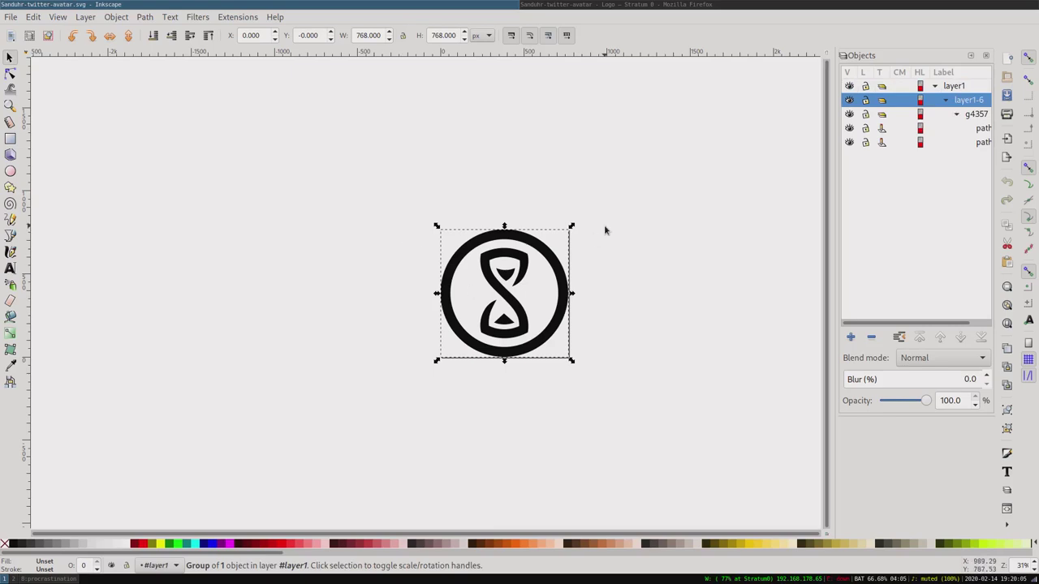
{"action": "key", "text": "Escape"}
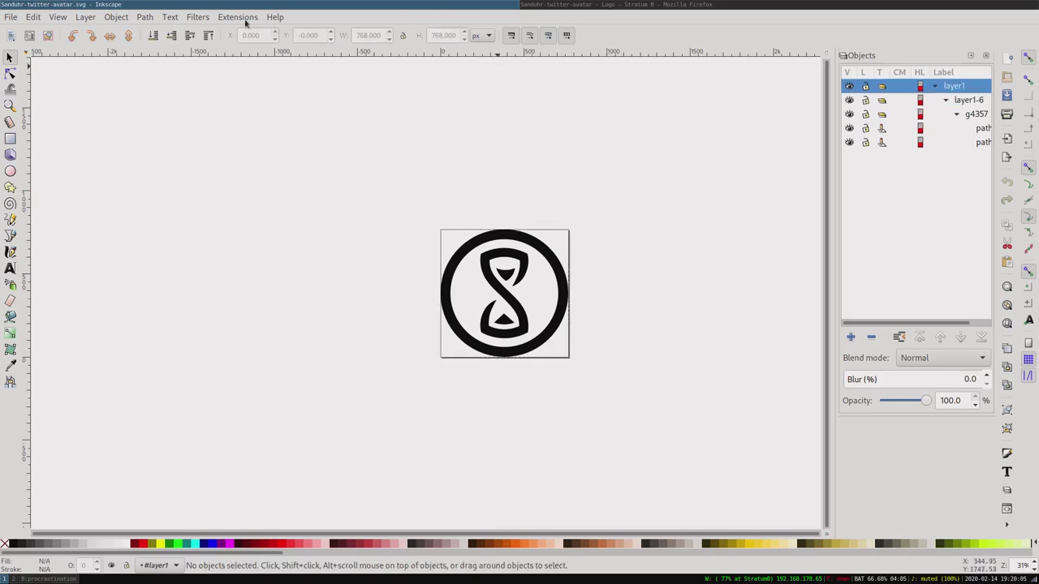
Step: Open Ink/Stitch Params for both hourglass paths, showing AutoFill at 0.25 mm row spacing
{"action": "left_click", "coordinate": [238, 17]}
{"action": "mouse_move", "coordinate": [246, 165]}
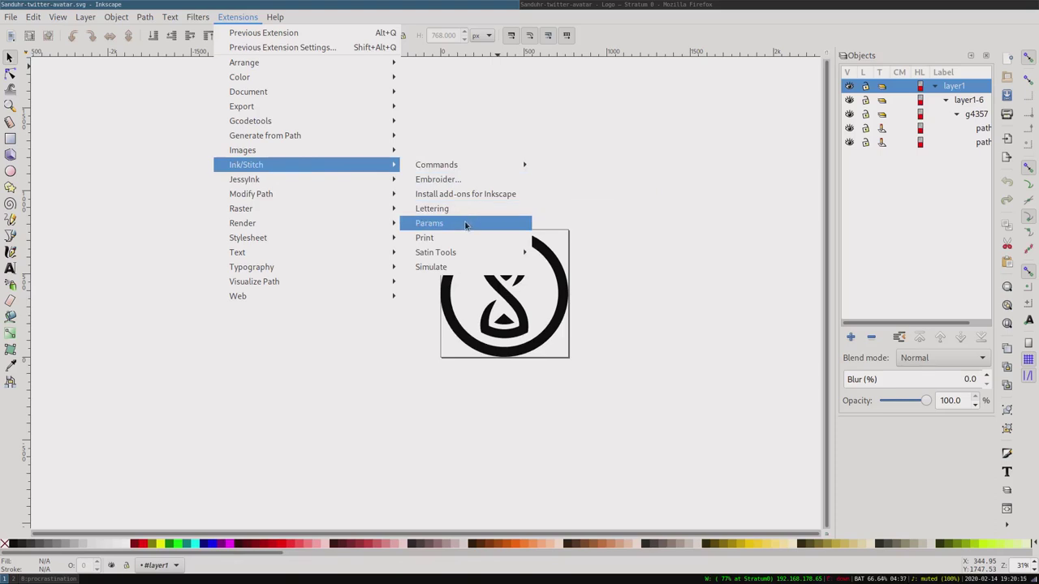
{"action": "left_click", "coordinate": [466, 225]}
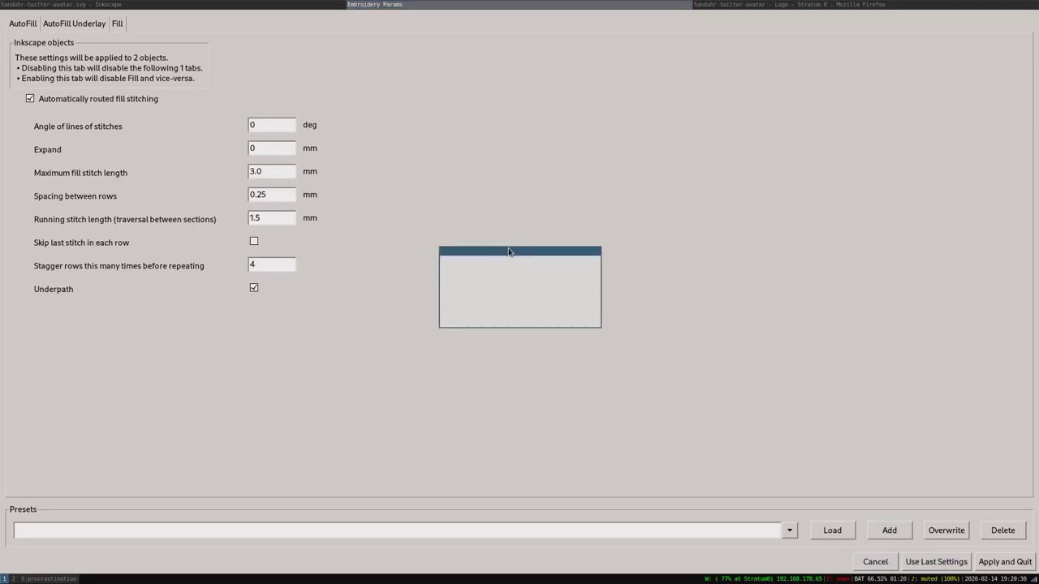
{"action": "left_click_drag", "start_coordinate": [509, 252], "coordinate": [589, 567]}
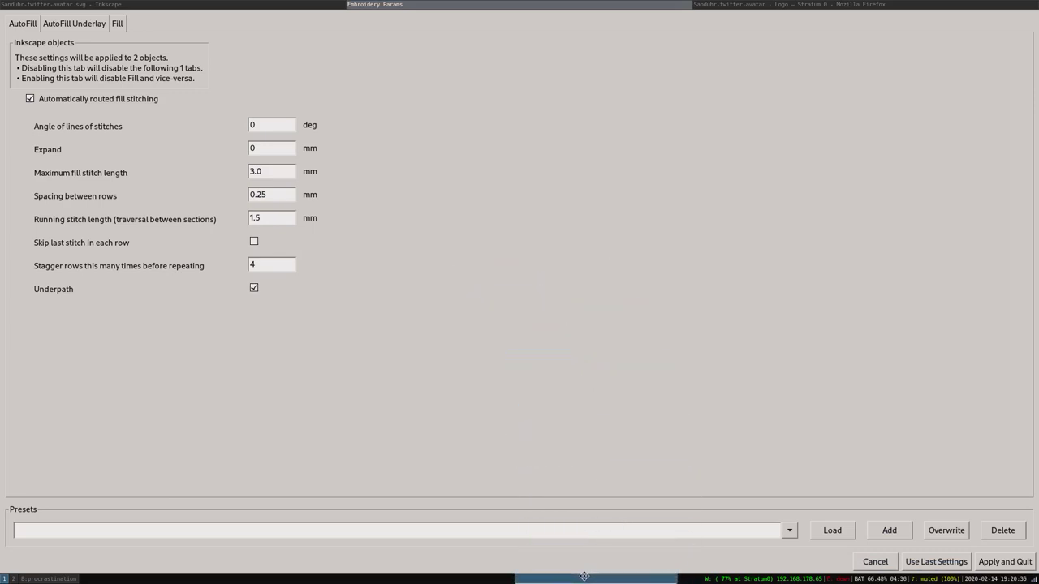
{"action": "left_click_drag", "start_coordinate": [589, 566], "coordinate": [587, 577]}
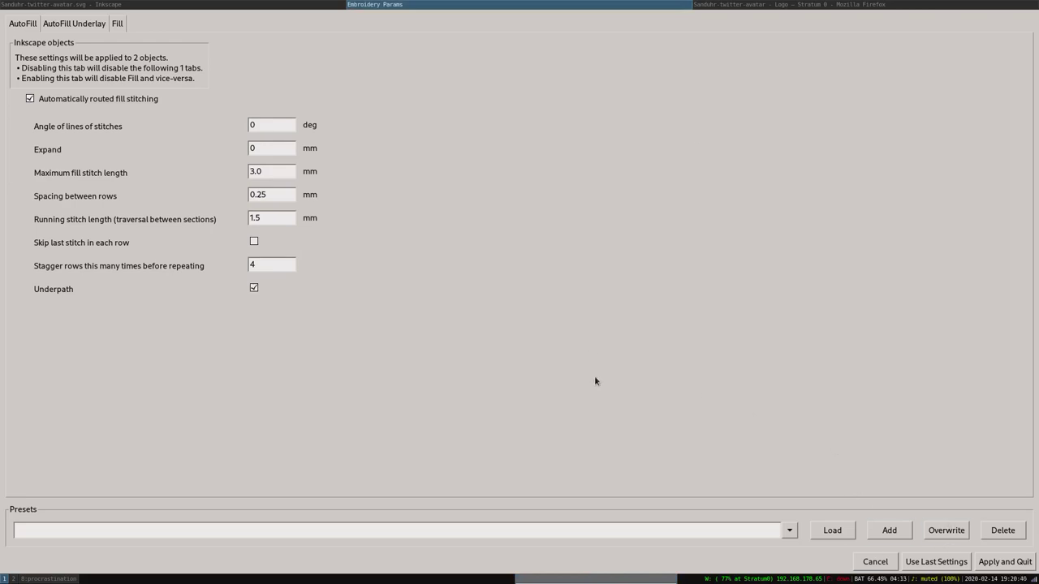
Step: Cancel the parameters, dismiss the path4361 'shape is not valid' warning, and reselect the logo group
{"action": "left_click", "coordinate": [866, 559]}
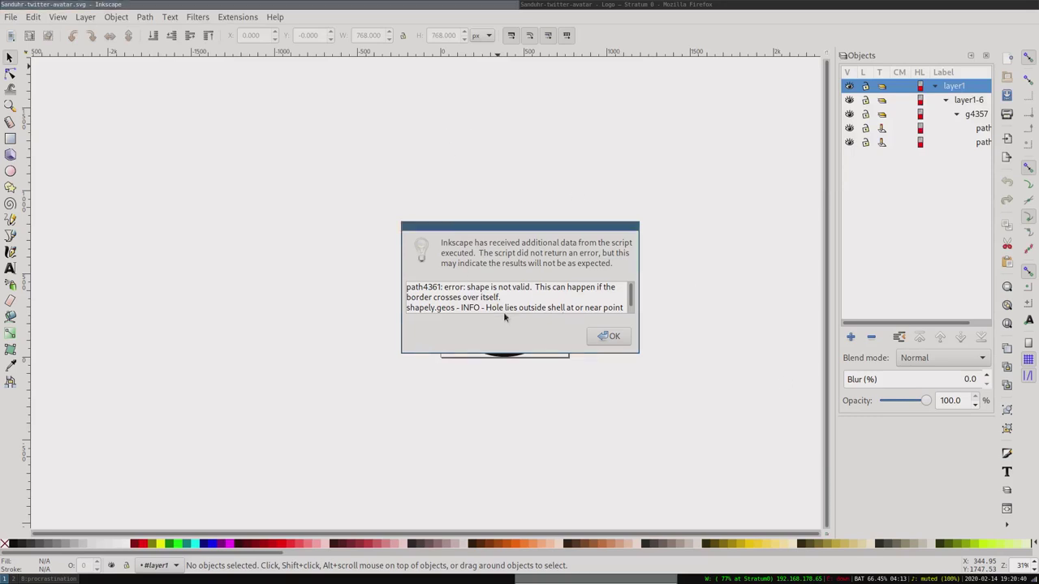
{"action": "triple_click", "coordinate": [466, 288]}
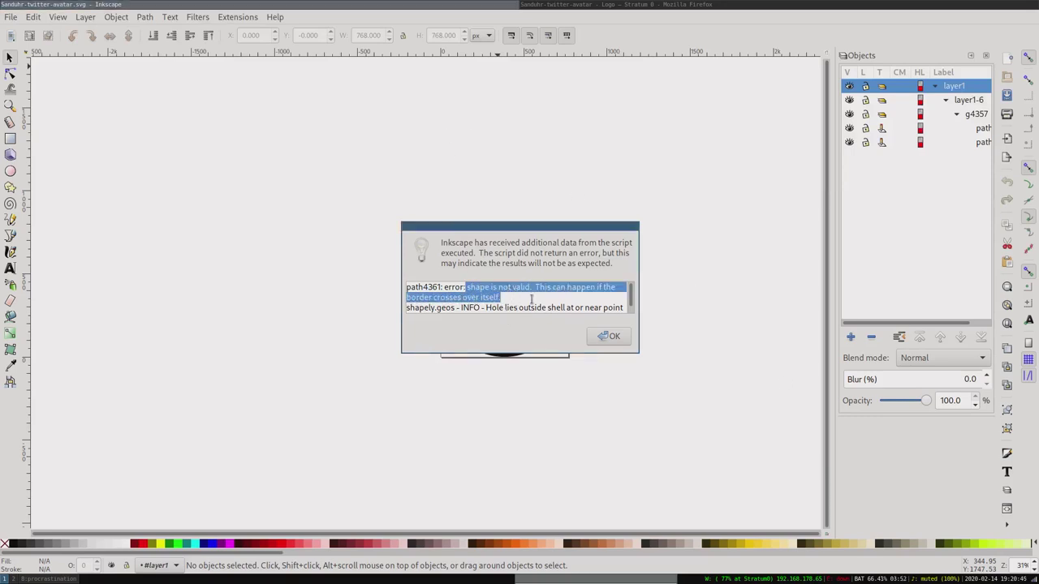
{"action": "mouse_move", "coordinate": [532, 298]}
{"action": "left_mouse_down"}
{"action": "mouse_move", "coordinate": [516, 276]}
{"action": "mouse_move", "coordinate": [444, 288]}
{"action": "mouse_move", "coordinate": [511, 301]}
{"action": "left_mouse_up"}
{"action": "left_click", "coordinate": [519, 301]}
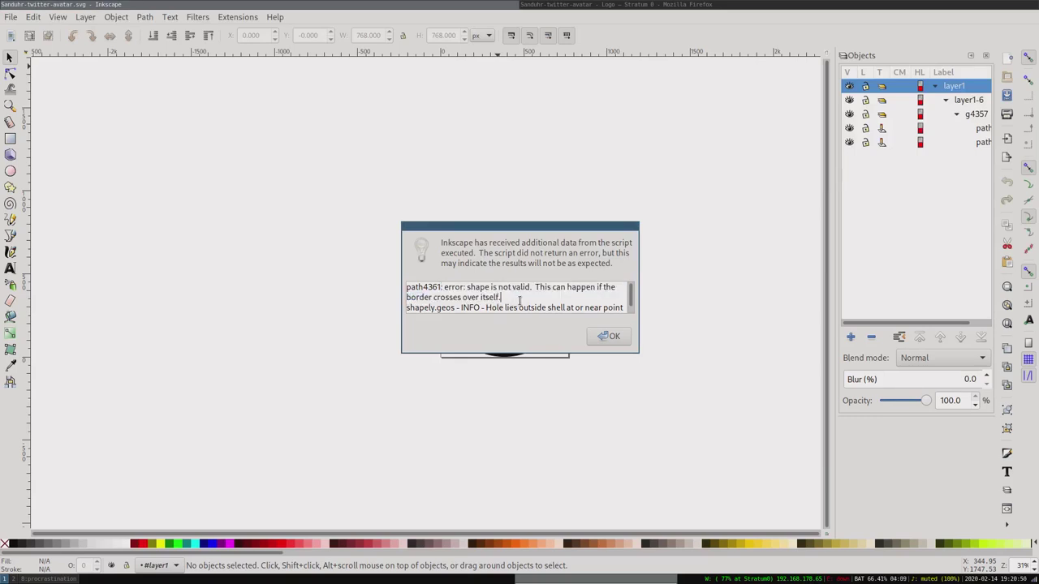
{"action": "left_click", "coordinate": [609, 336]}
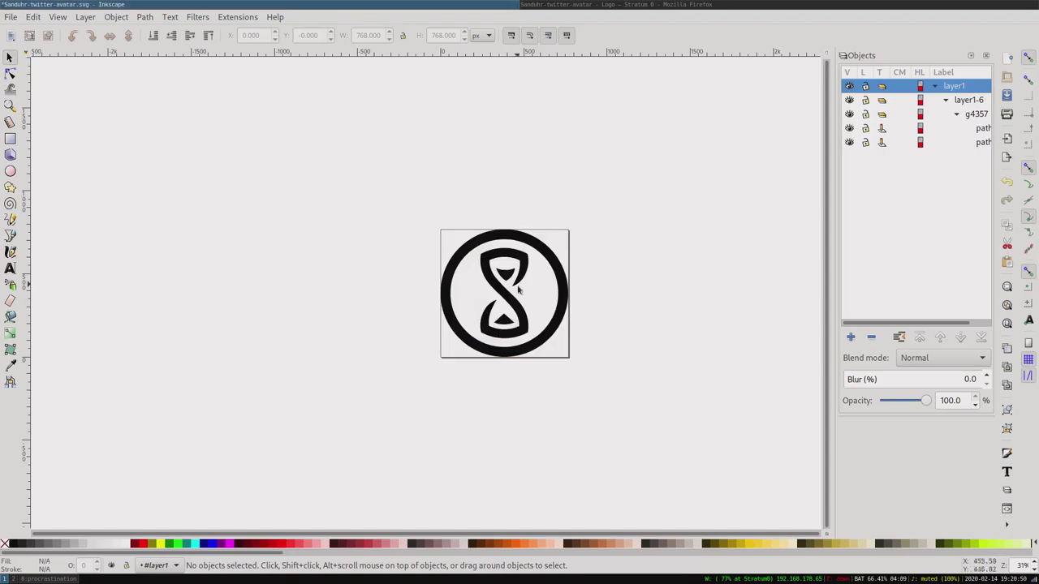
{"action": "left_click", "coordinate": [510, 285]}
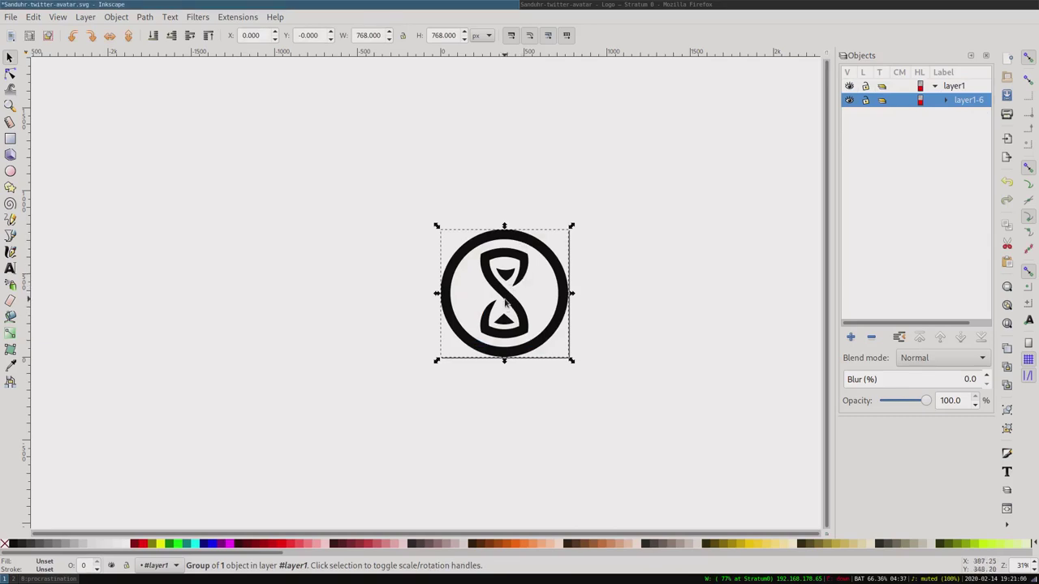
Step: Ungroup the logo so path4361 and path4359 sit directly under layer1, then select the circle
{"action": "key", "text": "ctrl+shift+g"}
{"action": "key", "text": "ctrl+shift+g"}
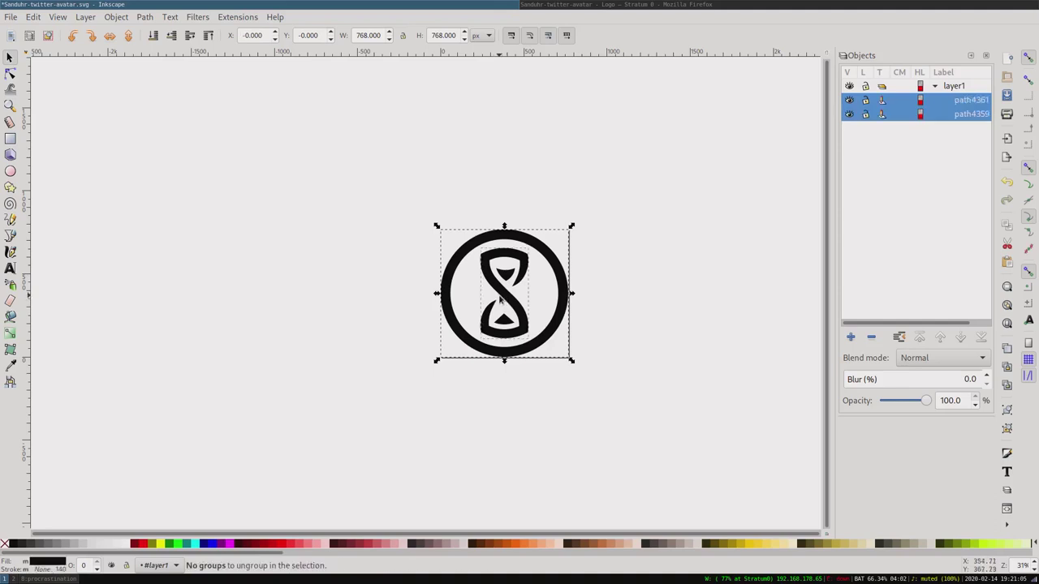
{"action": "left_click", "coordinate": [400, 336]}
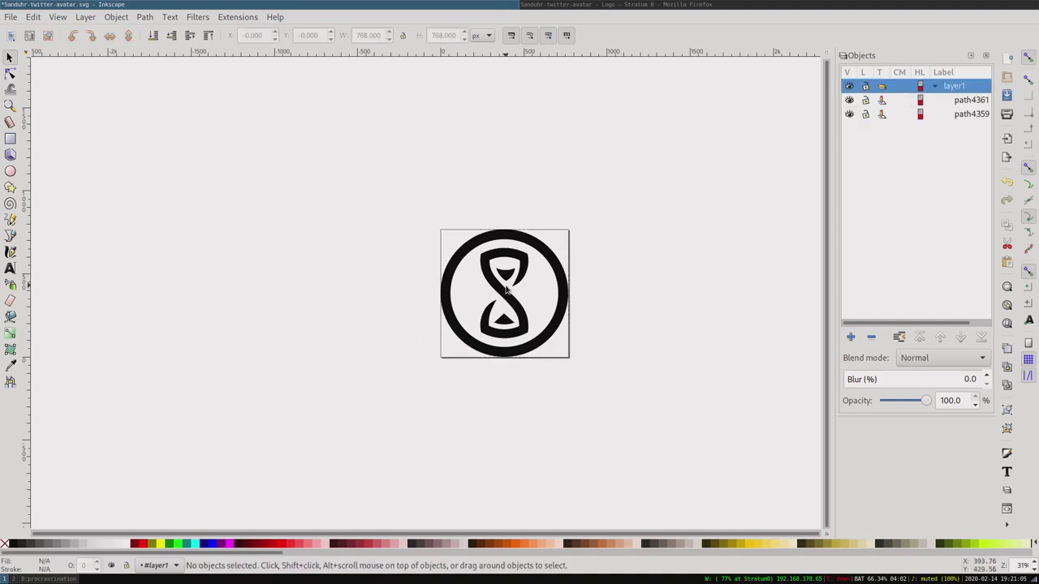
{"action": "left_click", "coordinate": [507, 290]}
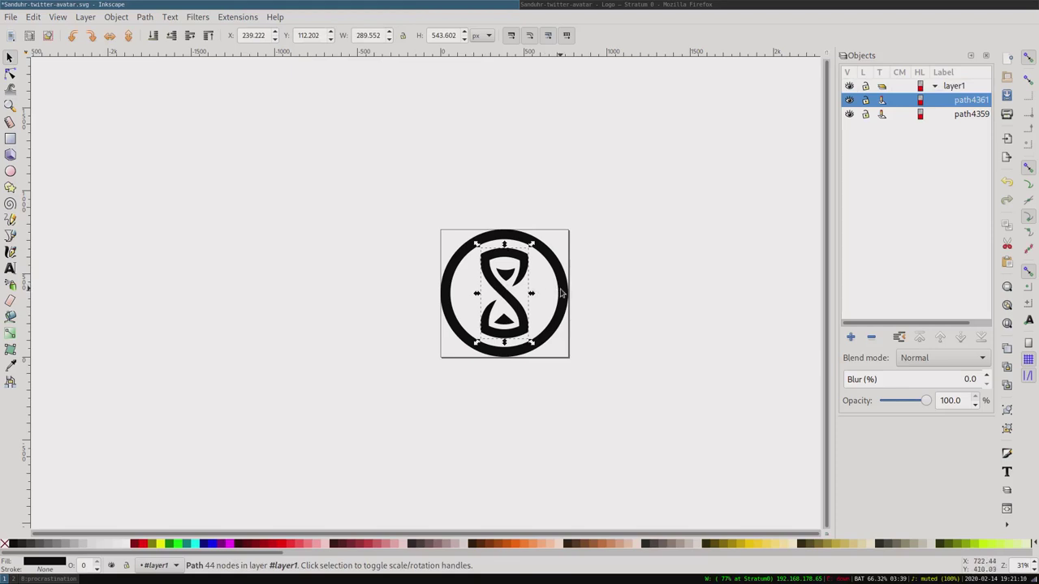
{"action": "left_click", "coordinate": [562, 293]}
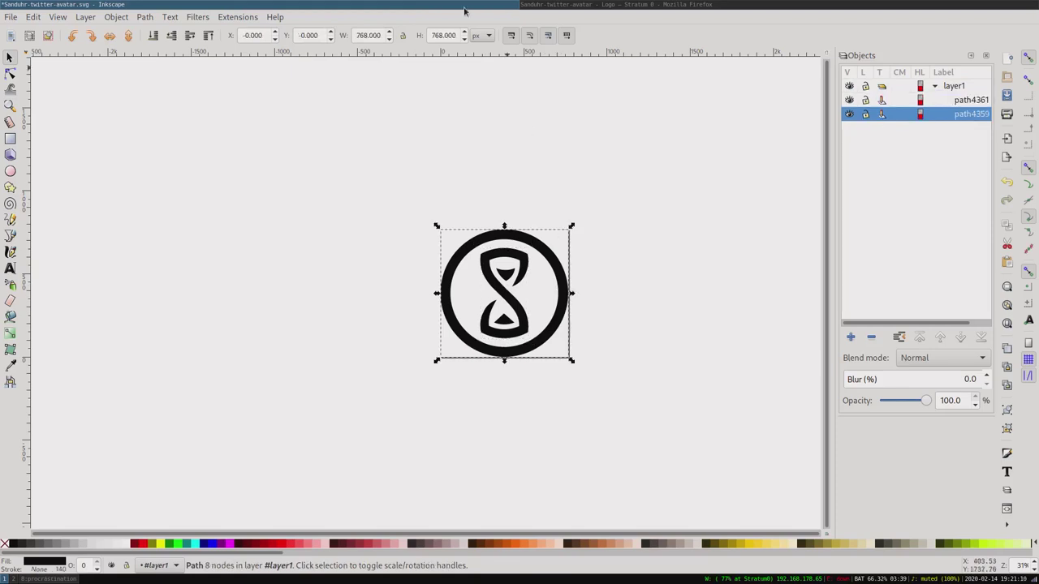
{"action": "left_click", "coordinate": [510, 290]}
{"action": "key", "text": "n"}
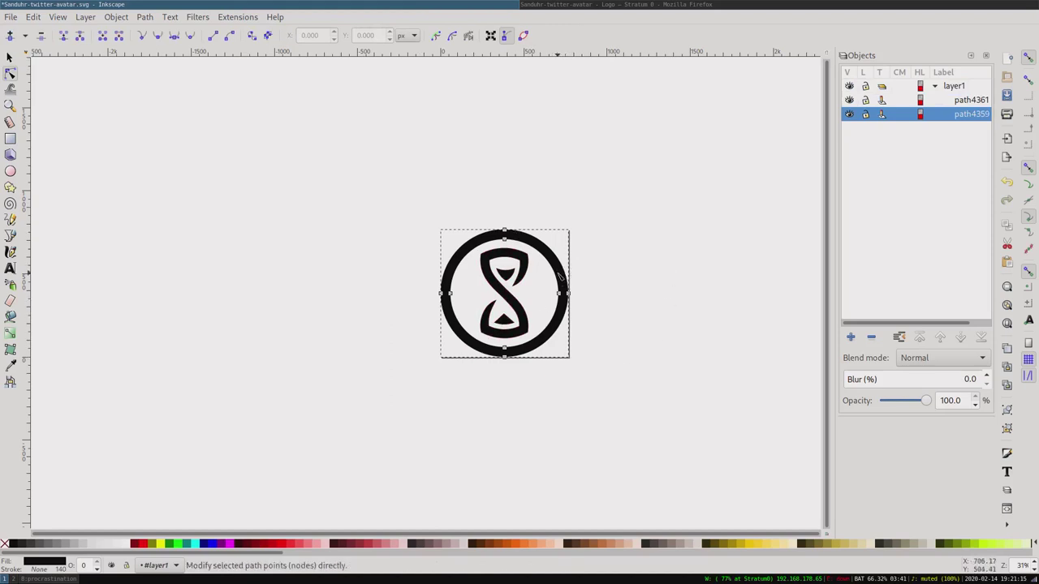
{"action": "key", "text": "s"}
{"action": "left_click", "coordinate": [229, 17]}
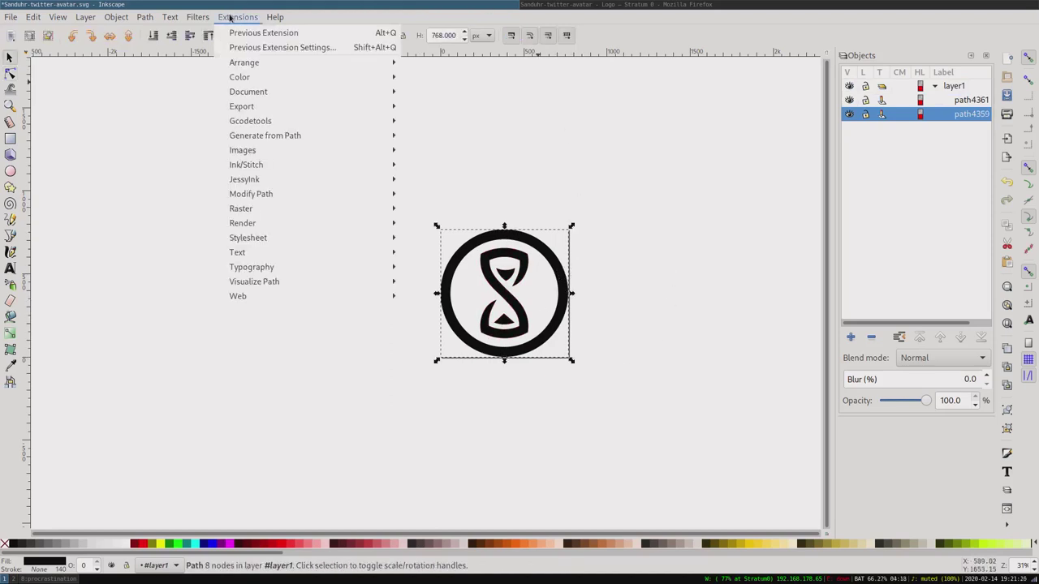
{"action": "mouse_move", "coordinate": [306, 164]}
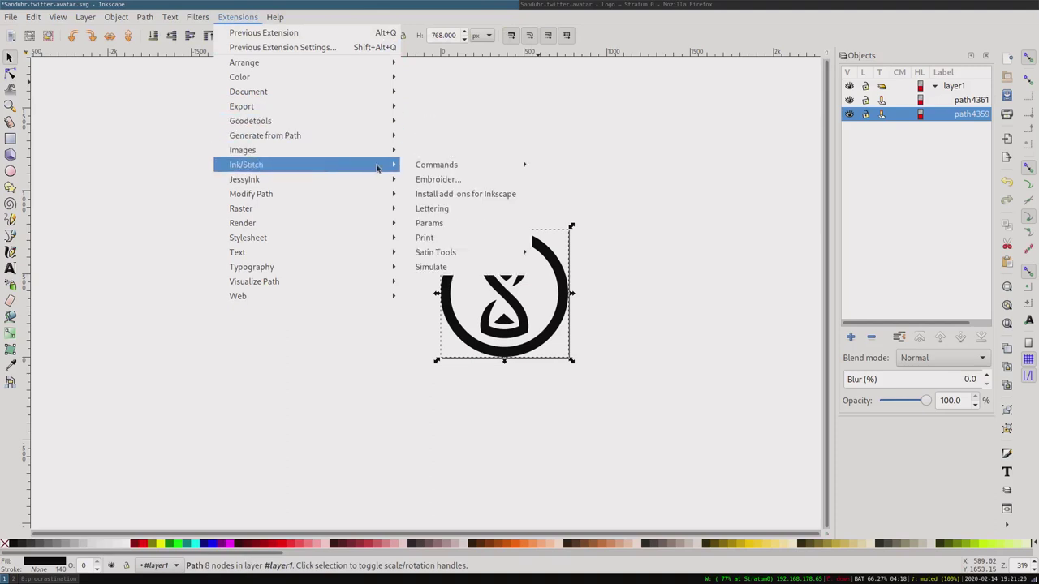
Step: Open Ink/Stitch Params for the circle alone and play the preview of its 15493-stitch ring
{"action": "left_click", "coordinate": [440, 230]}
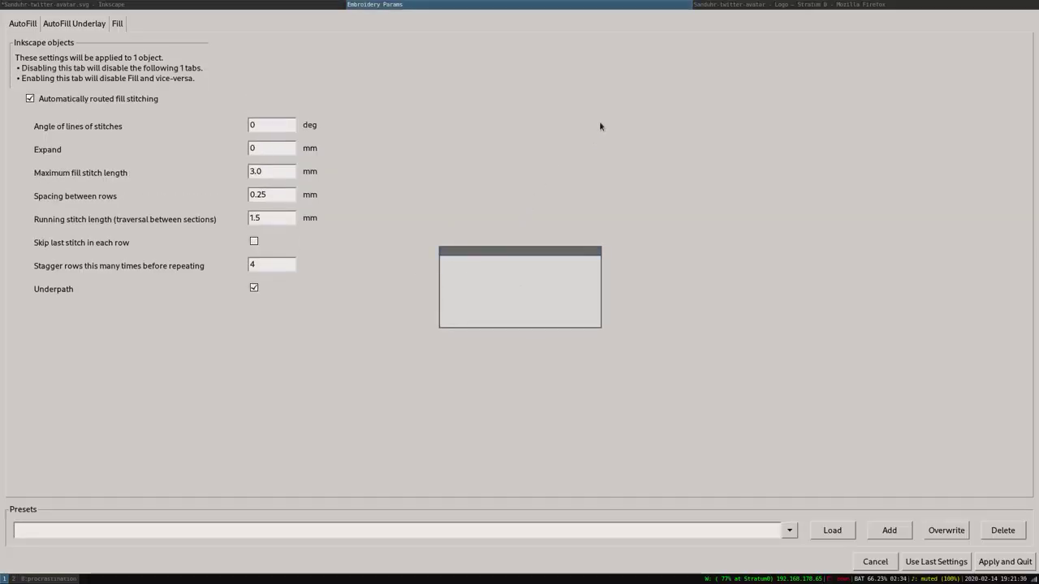
{"action": "left_click", "coordinate": [478, 257]}
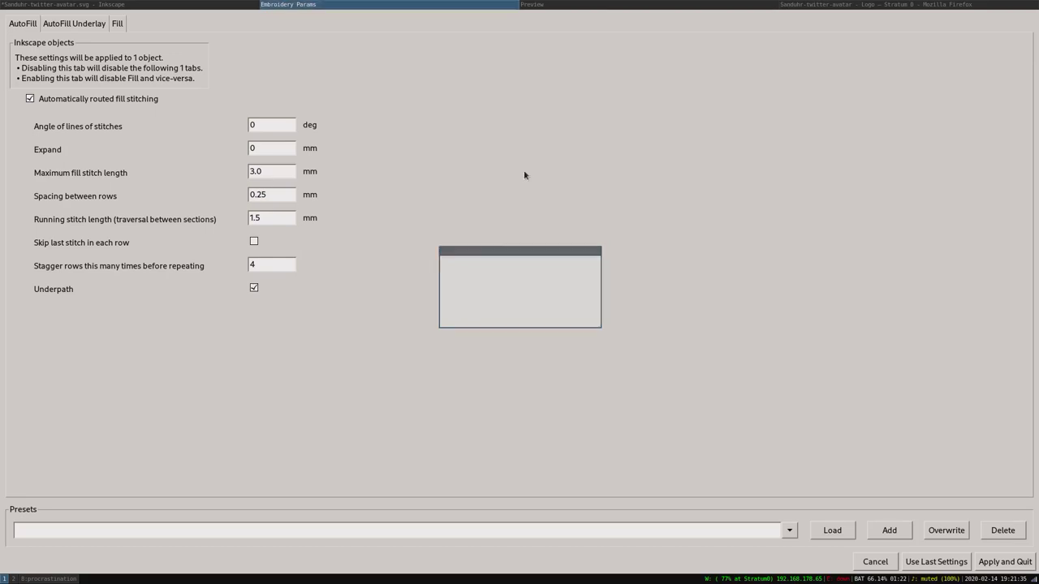
{"action": "left_click", "coordinate": [673, 4]}
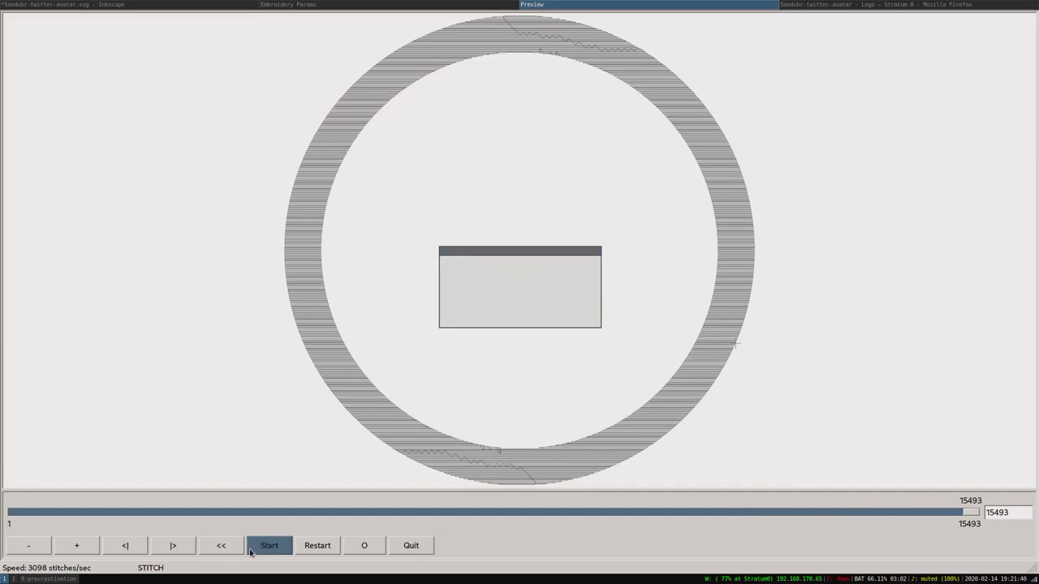
{"action": "left_click", "coordinate": [274, 544]}
{"action": "left_click", "coordinate": [317, 545]}
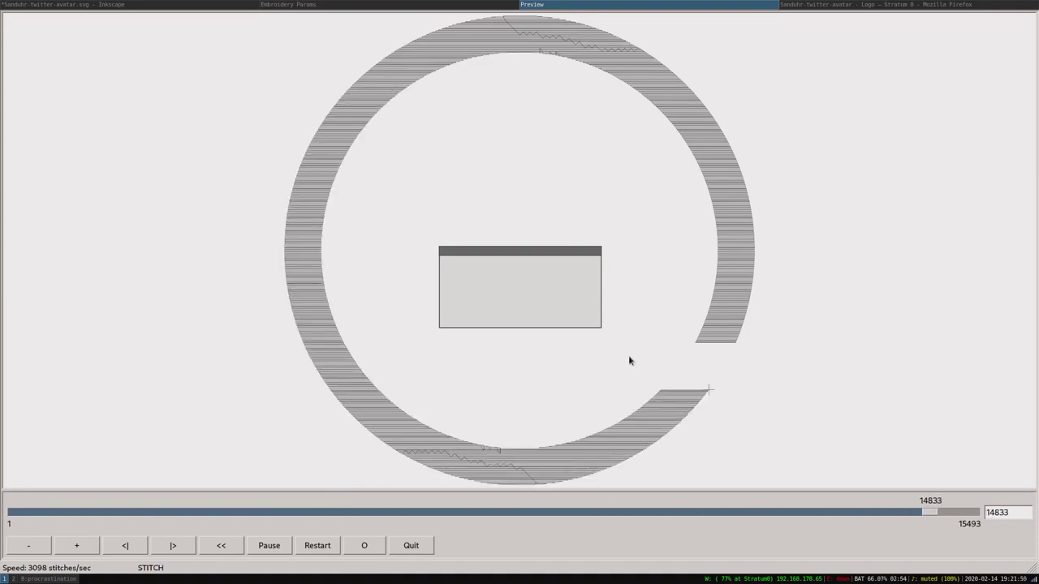
{"action": "left_click", "coordinate": [398, 4]}
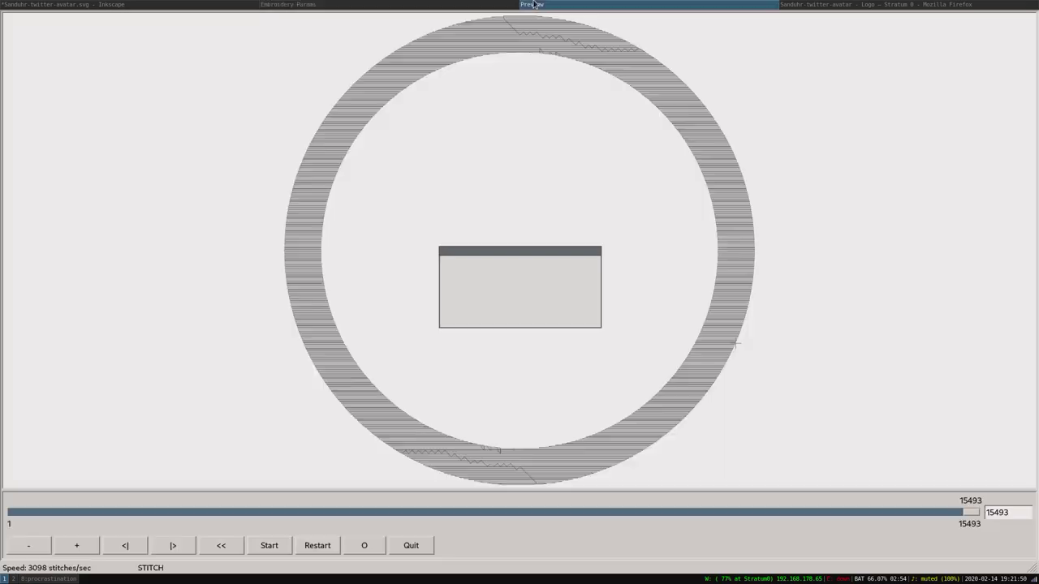
{"action": "left_click", "coordinate": [534, 5]}
{"action": "left_click", "coordinate": [446, 7]}
{"action": "double_click", "coordinate": [267, 124]}
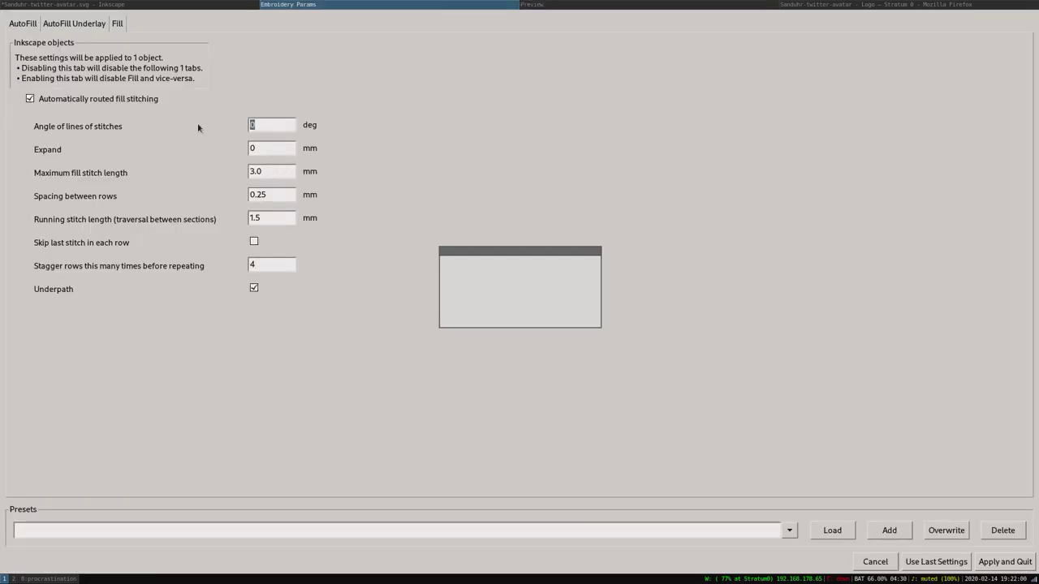
Step: Enter a 45° stitch angle for the circle, check it in the preview, and Apply and Quit
{"action": "type", "text": "45"}
{"action": "left_click", "coordinate": [547, 4]}
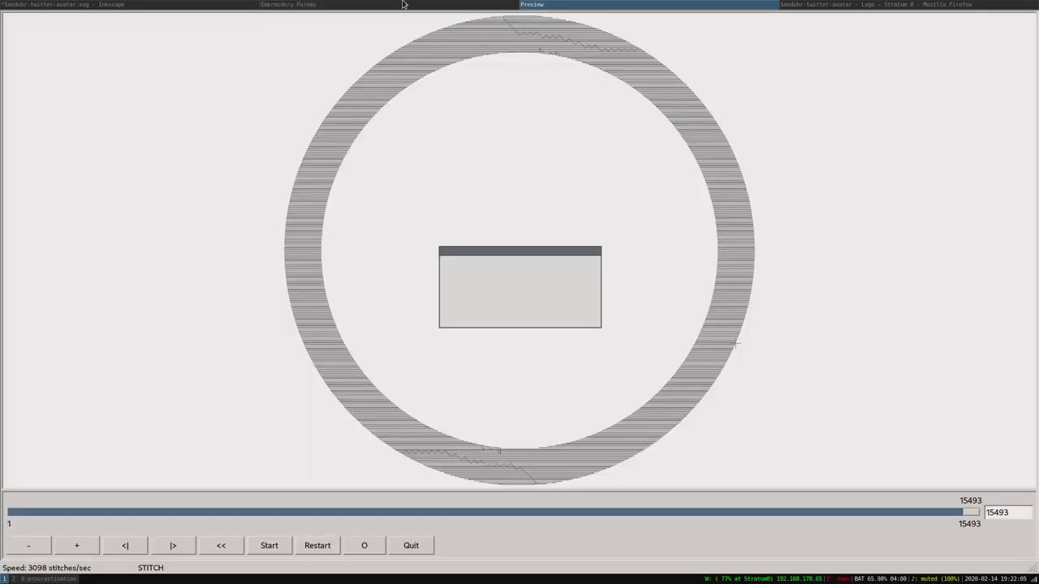
{"action": "left_click", "coordinate": [317, 546]}
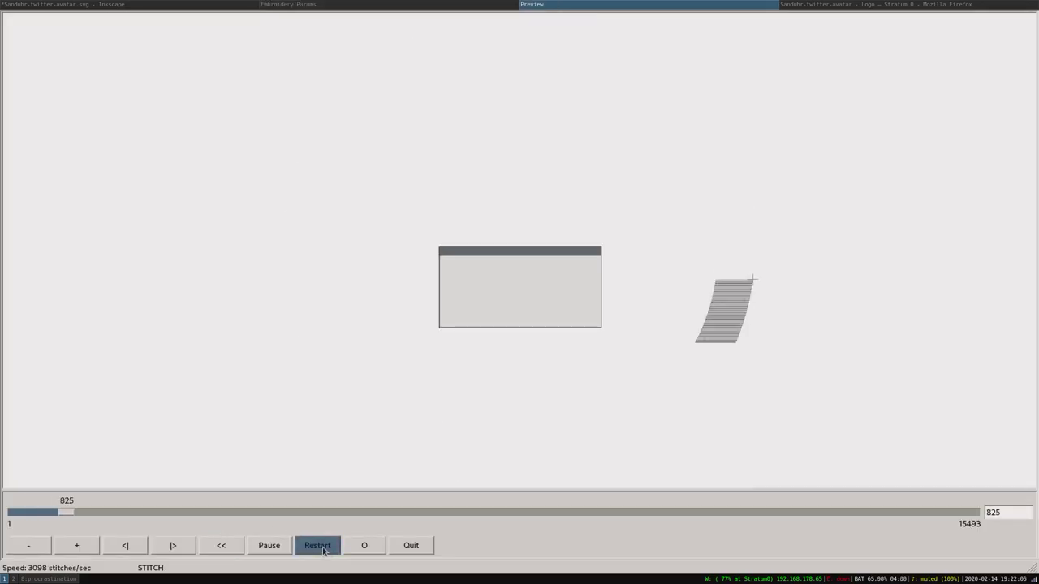
{"action": "left_click", "coordinate": [251, 4]}
{"action": "left_click", "coordinate": [275, 4]}
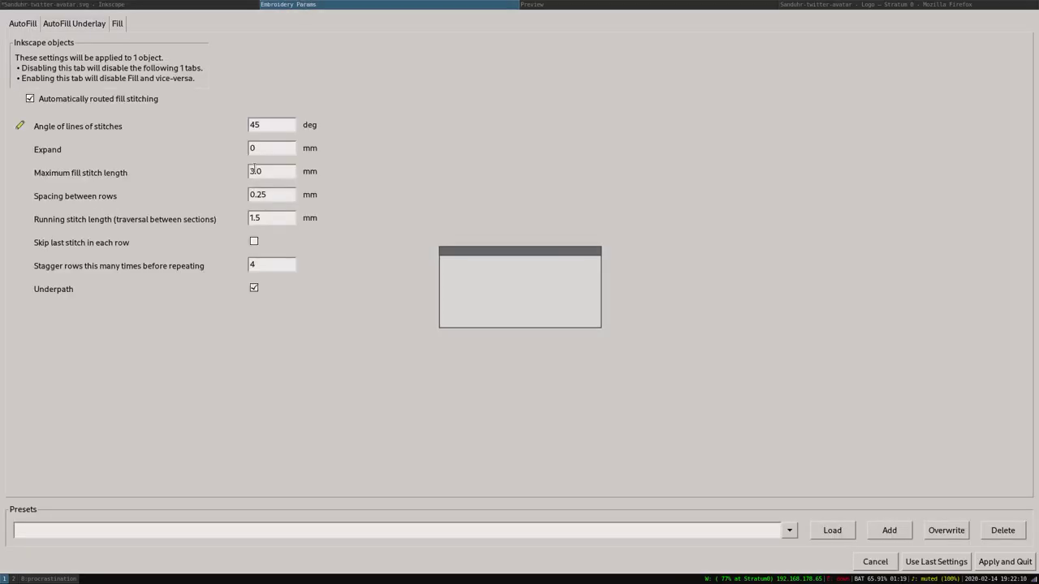
{"action": "left_click", "coordinate": [693, 4]}
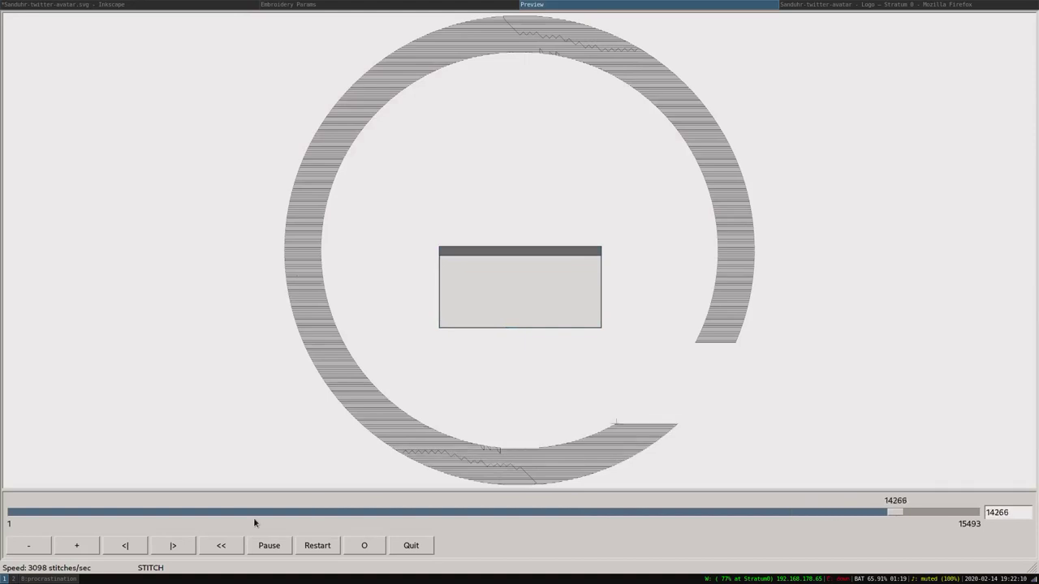
{"action": "left_click", "coordinate": [425, 4]}
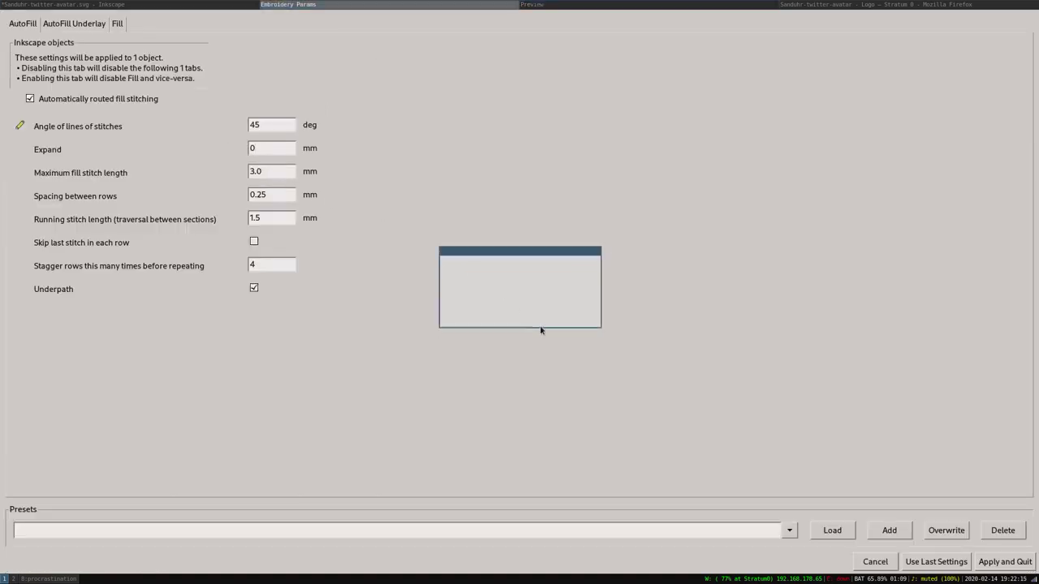
{"action": "left_click", "coordinate": [595, 10]}
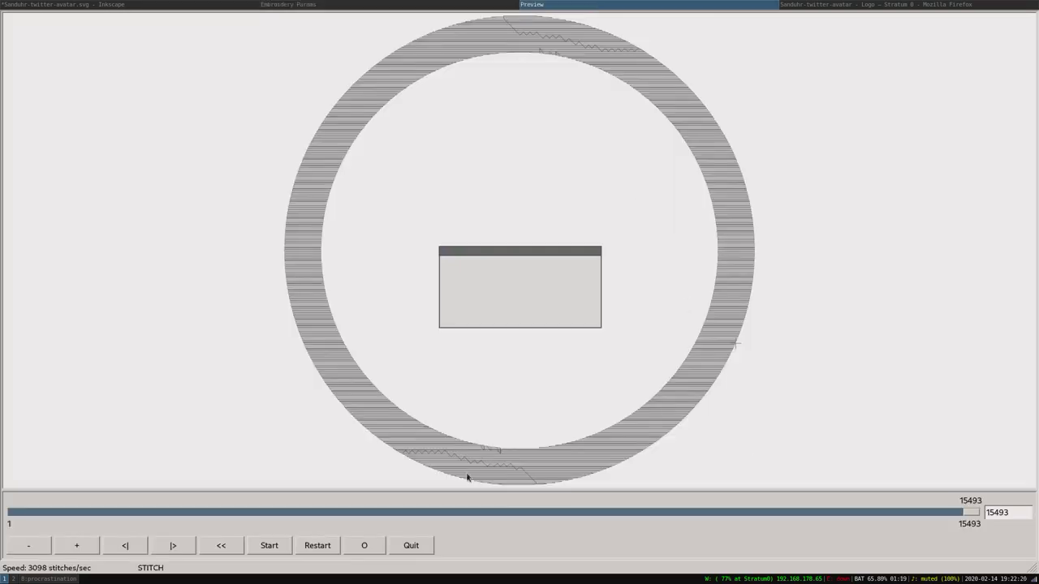
{"action": "left_click", "coordinate": [307, 545]}
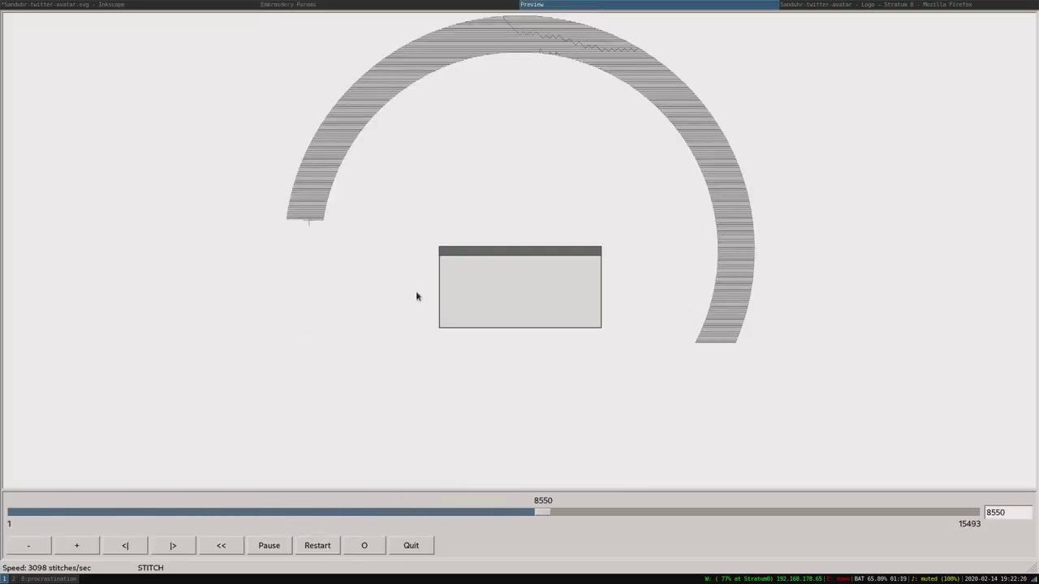
{"action": "left_click", "coordinate": [441, 5]}
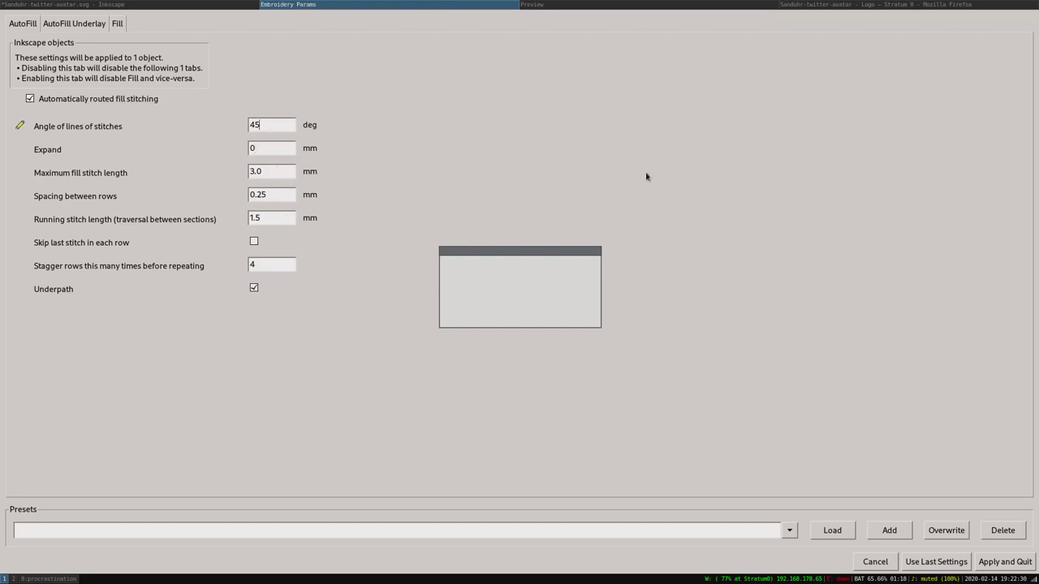
{"action": "left_click", "coordinate": [1032, 567]}
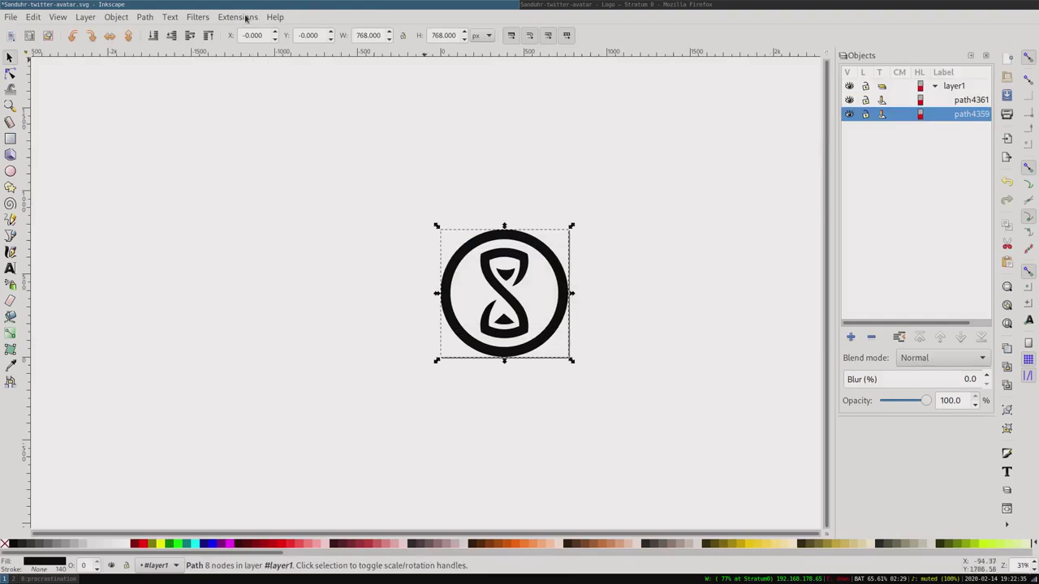
Step: Apply auto-fill embroidery at 45° to the outer circle after previewing its 15487 stitches
{"action": "left_click", "coordinate": [246, 18]}
{"action": "mouse_move", "coordinate": [306, 164]}
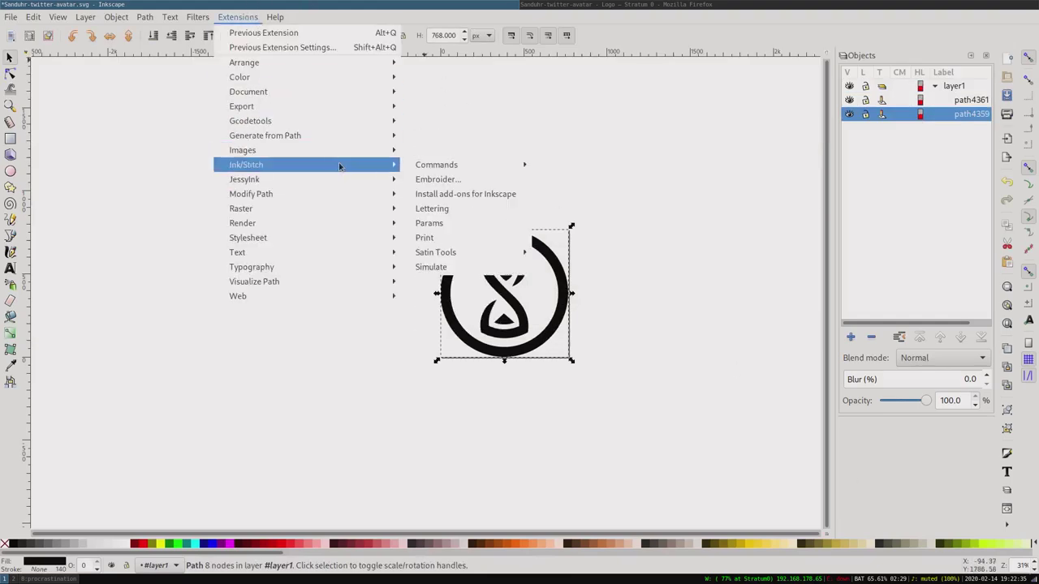
{"action": "left_click", "coordinate": [451, 225]}
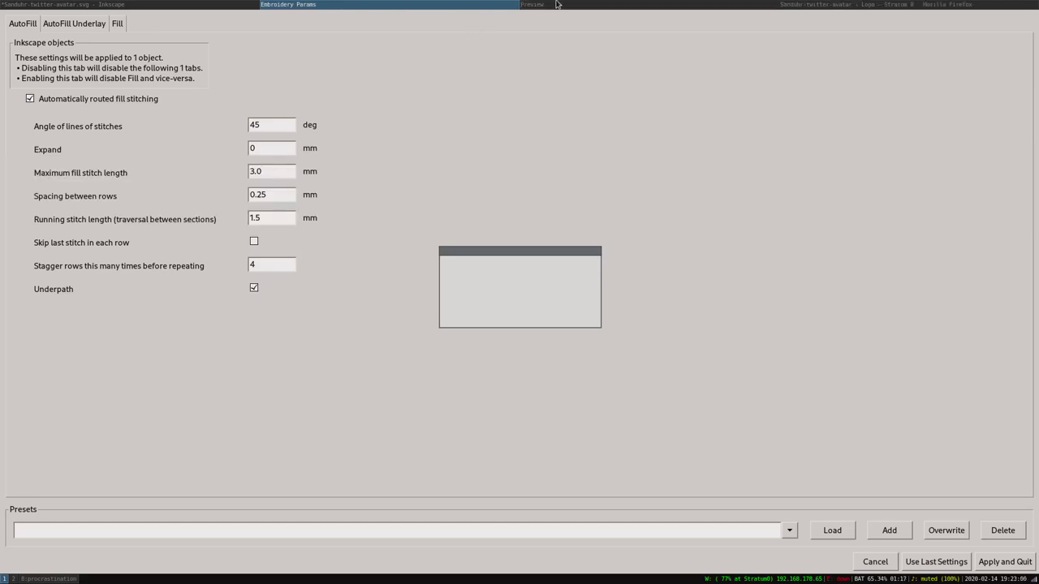
{"action": "left_click", "coordinate": [554, 5]}
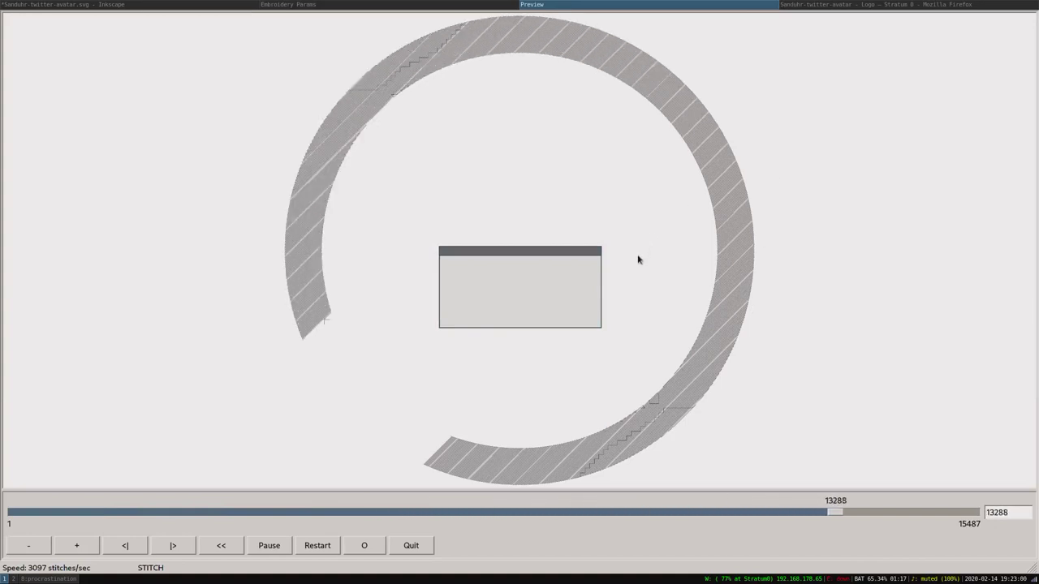
{"action": "left_click", "coordinate": [390, 5]}
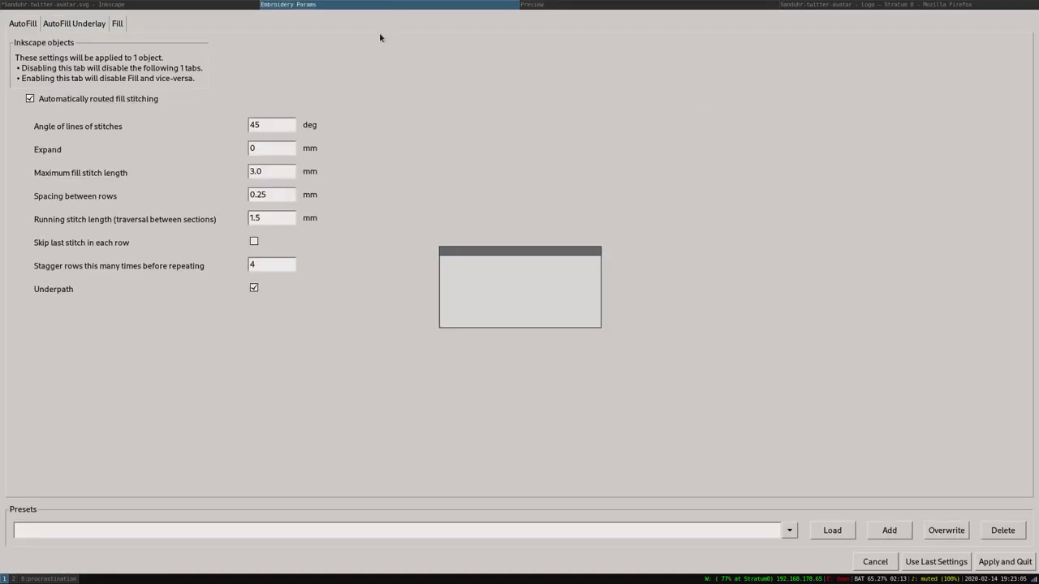
{"action": "left_click", "coordinate": [1004, 562]}
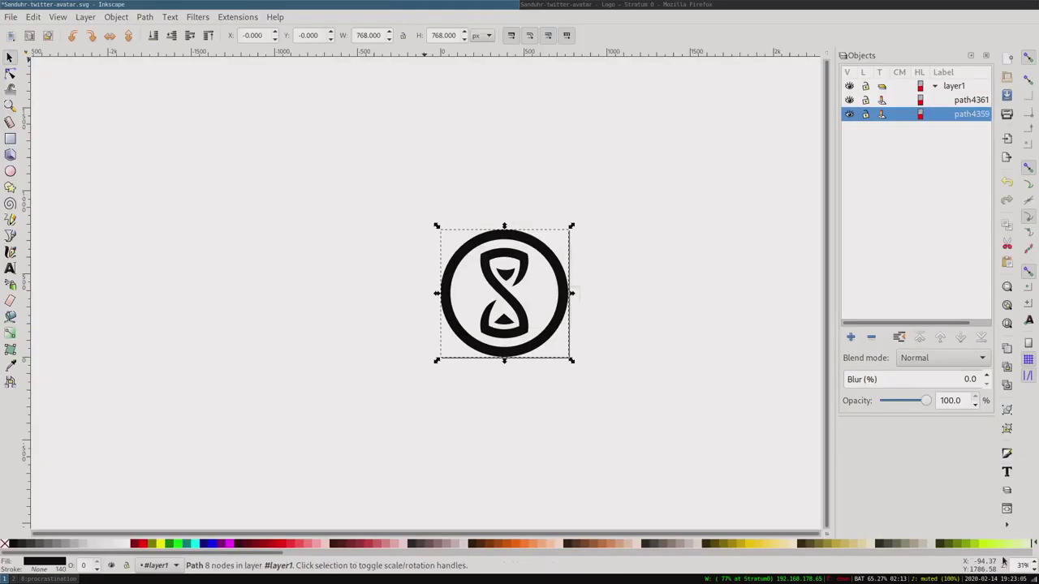
Step: Break the hourglass path apart into separate pieces
{"action": "left_click", "coordinate": [626, 290]}
{"action": "left_click", "coordinate": [519, 311]}
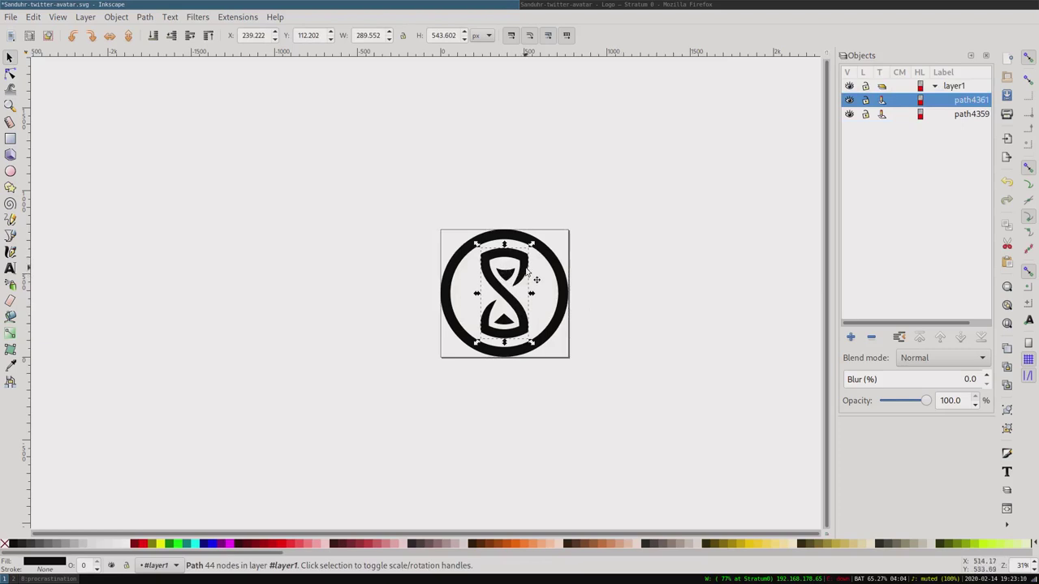
{"action": "left_click", "coordinate": [238, 17]}
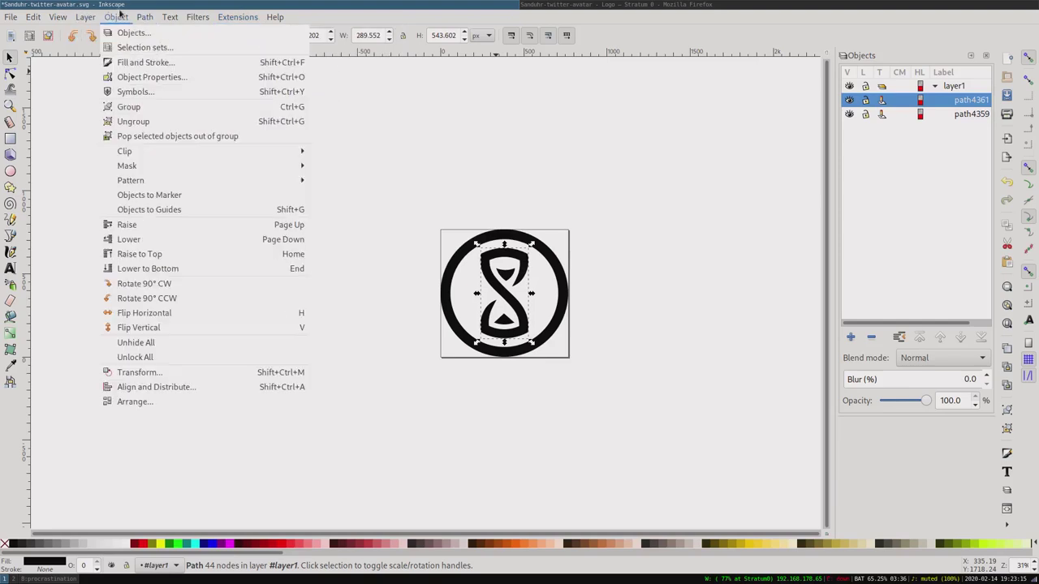
{"action": "mouse_move", "coordinate": [145, 17]}
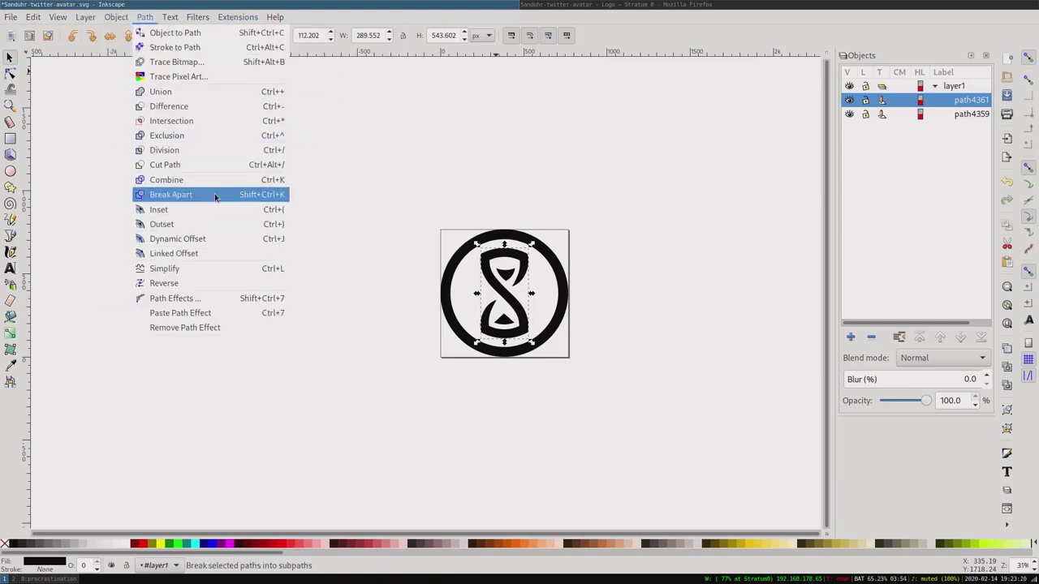
{"action": "left_click", "coordinate": [217, 195]}
Step: Select the three hourglass pieces and bring up their Ink/Stitch embroidery parameters
{"action": "left_click", "coordinate": [565, 280]}
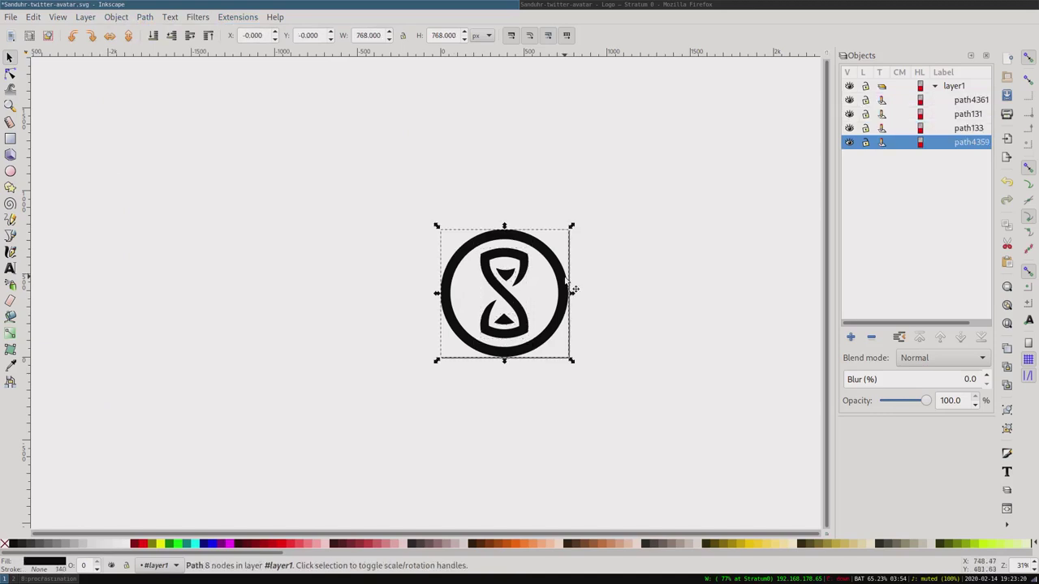
{"action": "left_click", "coordinate": [511, 280]}
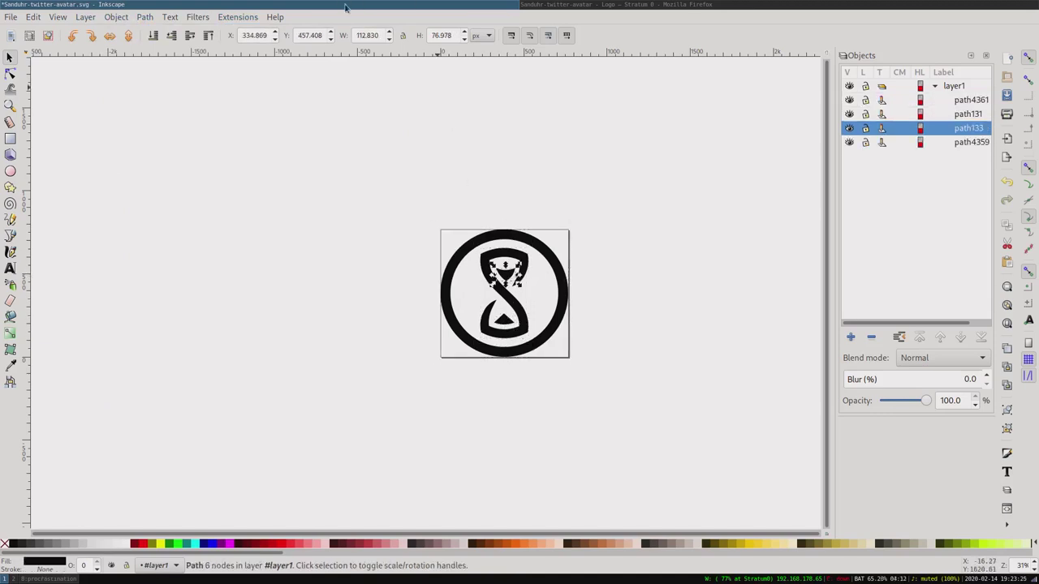
{"action": "left_click", "coordinate": [238, 16]}
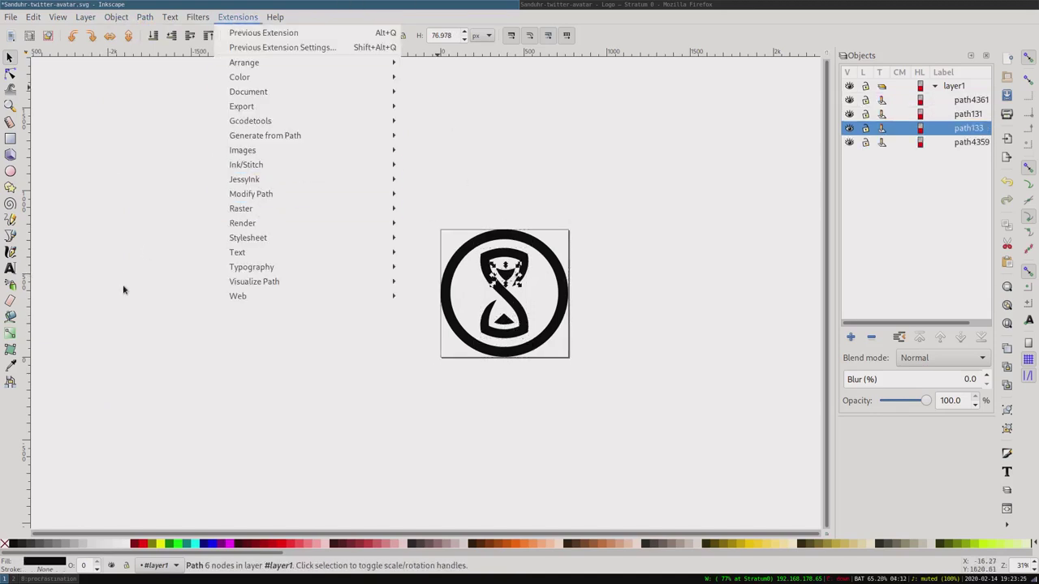
{"action": "left_click", "coordinate": [210, 334]}
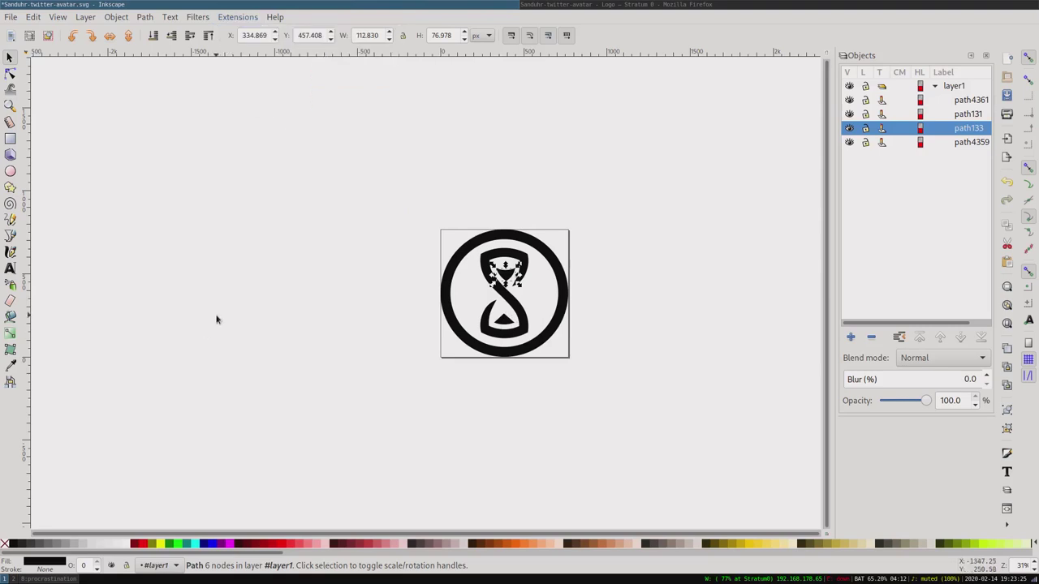
{"action": "left_click", "coordinate": [516, 315], "text": "shift"}
{"action": "left_click", "coordinate": [525, 322], "text": "shift"}
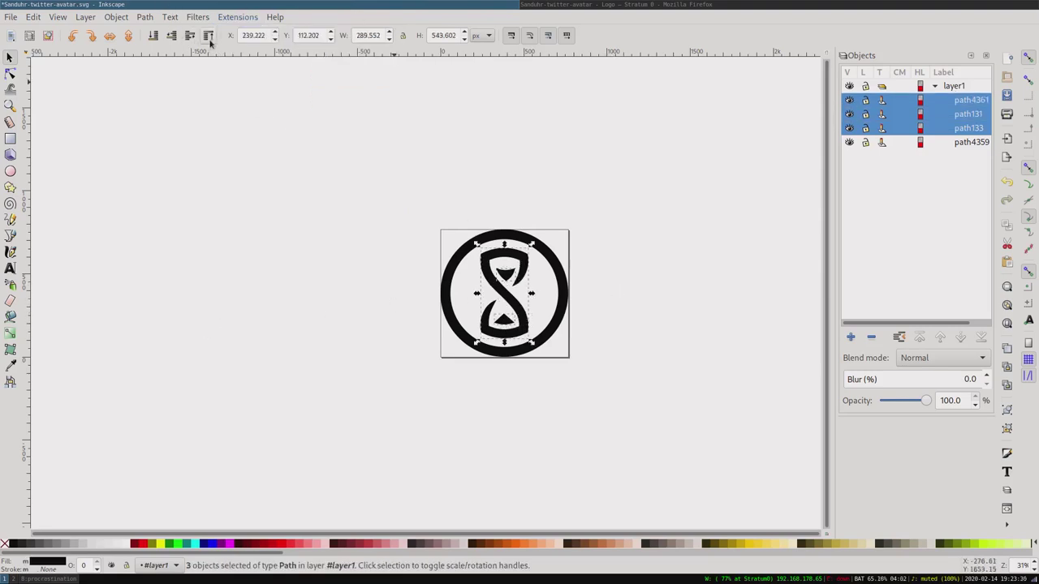
{"action": "left_click", "coordinate": [232, 19]}
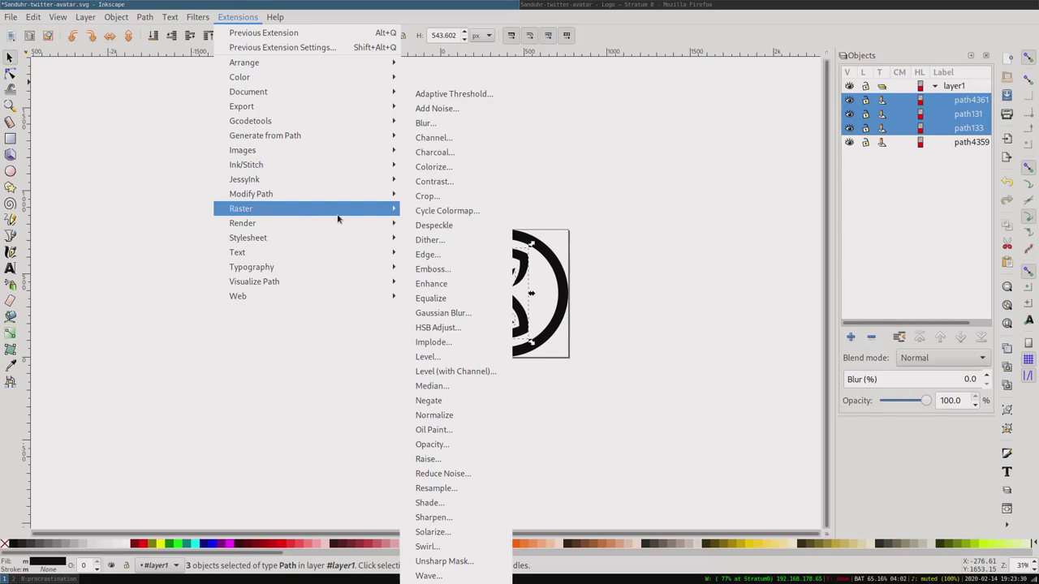
{"action": "mouse_move", "coordinate": [306, 164]}
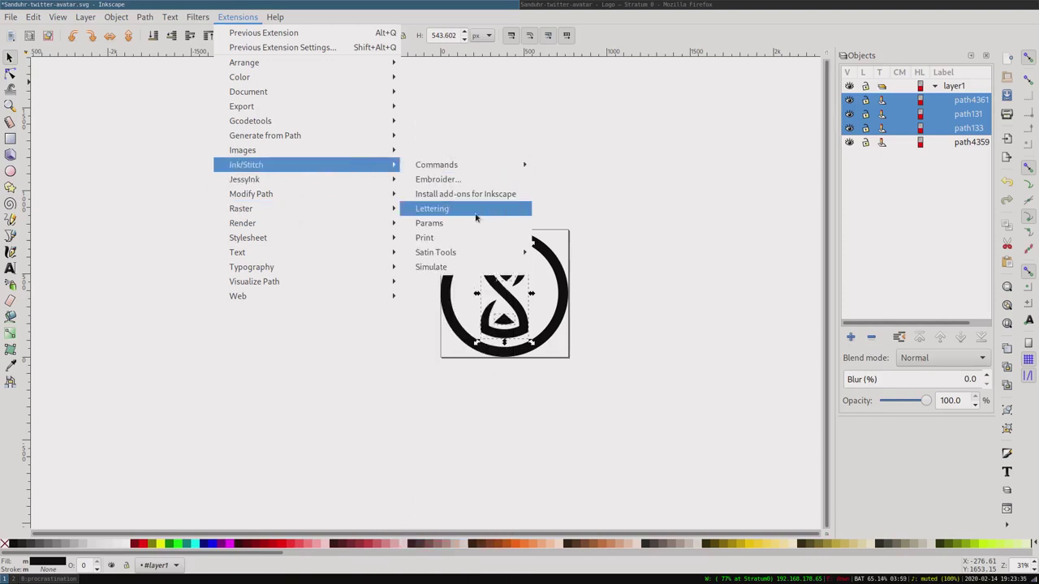
{"action": "left_click", "coordinate": [474, 223]}
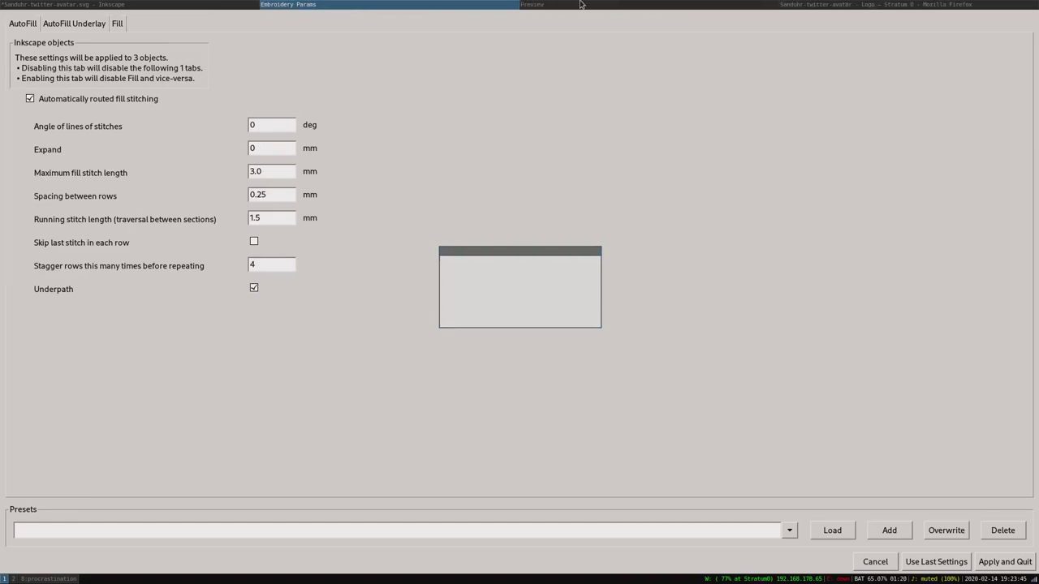
Step: Apply the 0° auto-fill to the hourglass pieces after previewing 9900 stitches, then deselect
{"action": "left_click", "coordinate": [581, 4]}
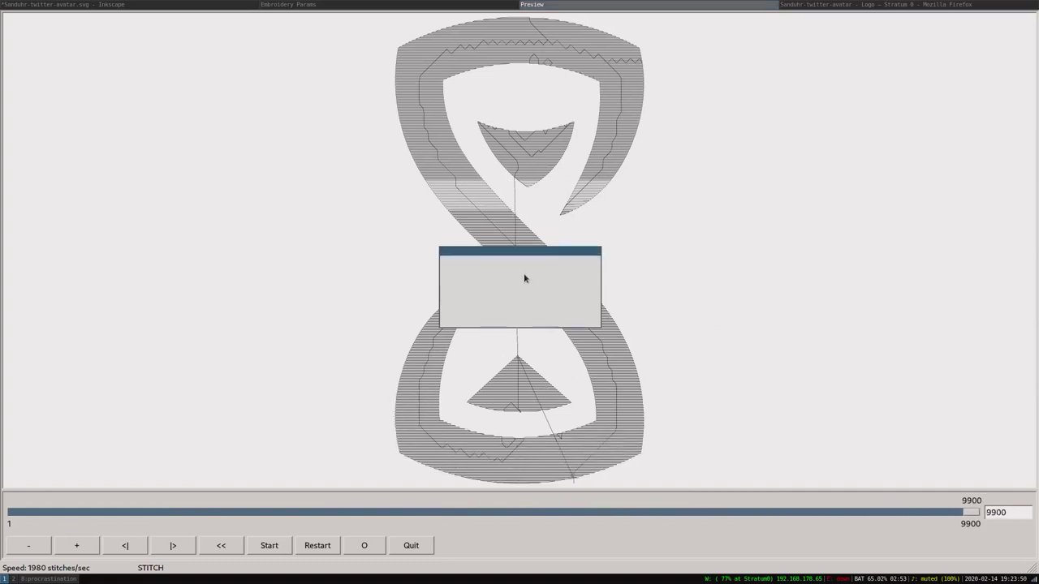
{"action": "left_click", "coordinate": [468, 4]}
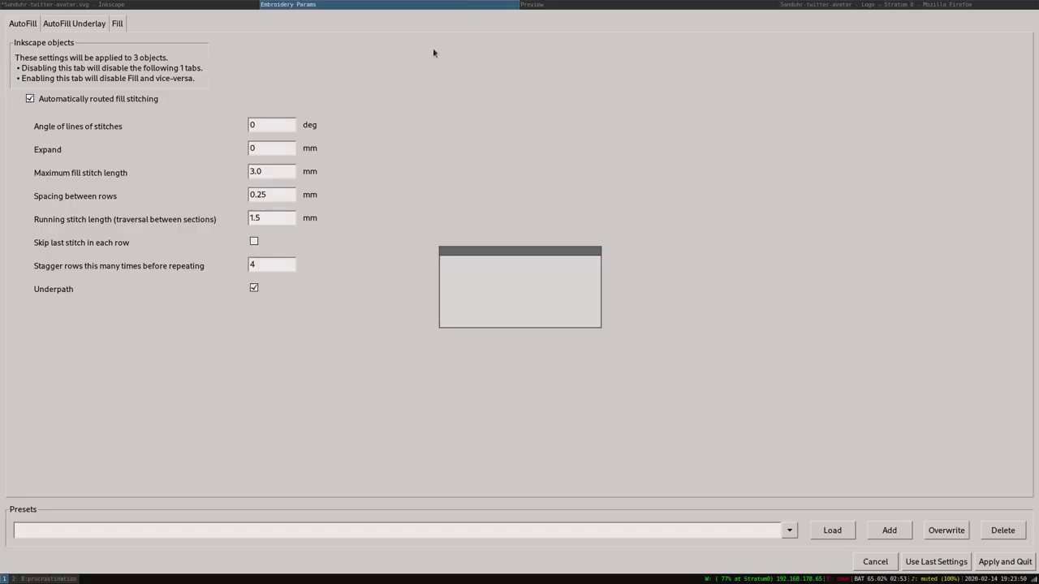
{"action": "left_click", "coordinate": [1004, 561]}
{"action": "left_click", "coordinate": [607, 297]}
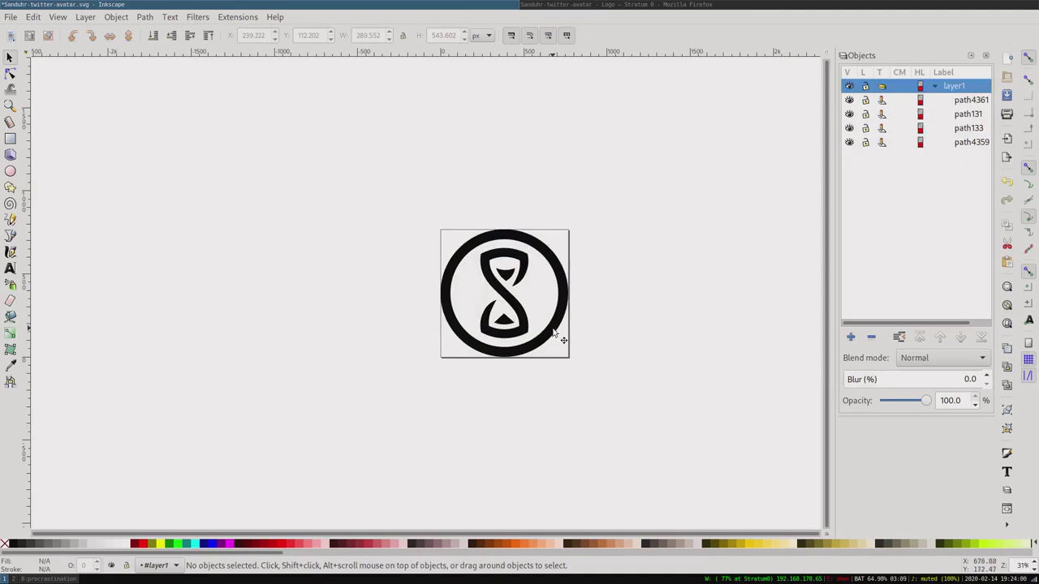
Step: Embroider all four logo paths with Pfaff Embroidery Format (VP3) output
{"action": "left_click_drag", "start_coordinate": [384, 213], "coordinate": [668, 452]}
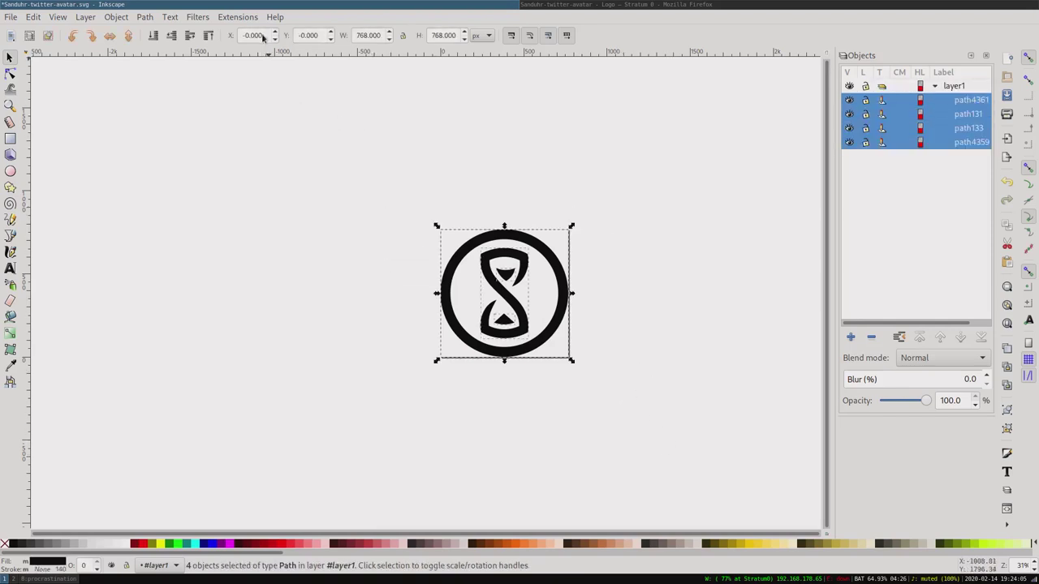
{"action": "left_click", "coordinate": [238, 17]}
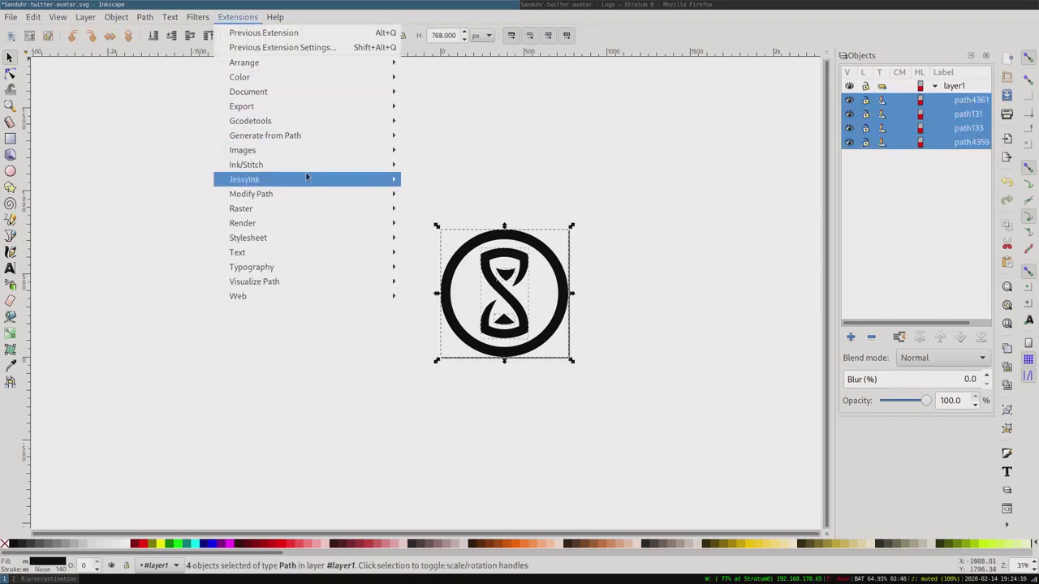
{"action": "mouse_move", "coordinate": [246, 164]}
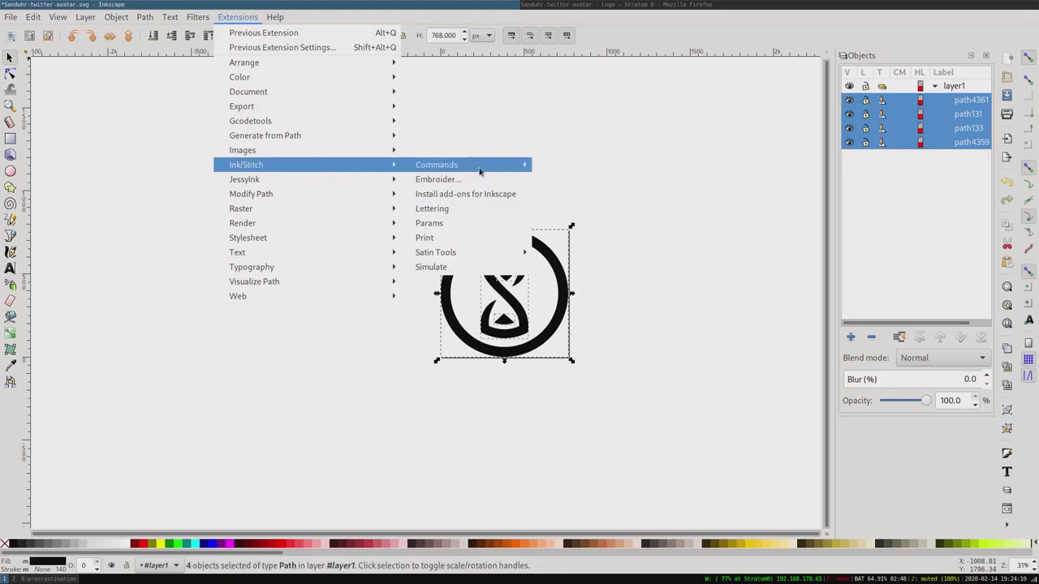
{"action": "left_click", "coordinate": [474, 180]}
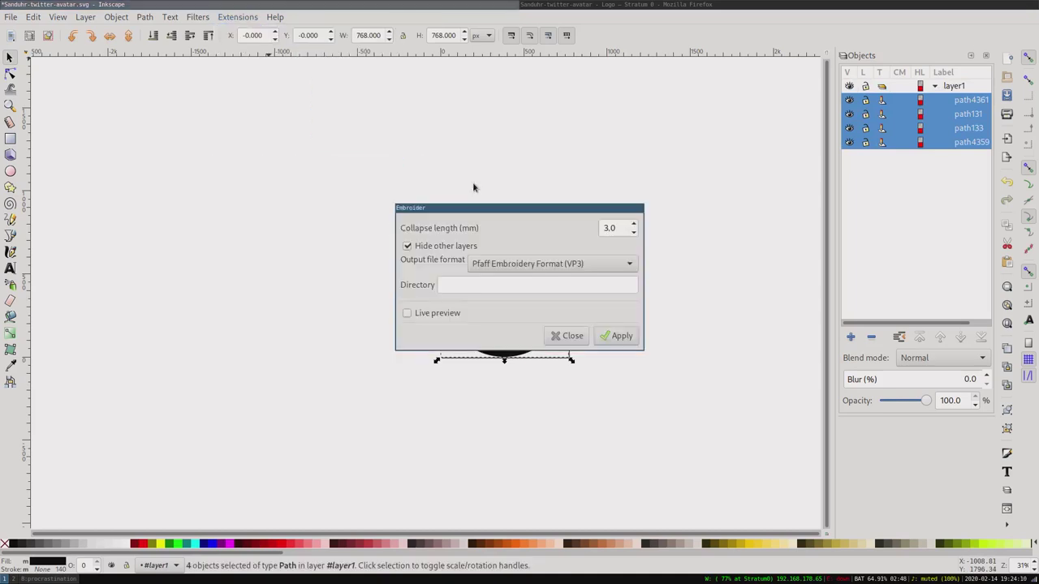
{"action": "left_click", "coordinate": [531, 266]}
{"action": "left_click", "coordinate": [531, 266]}
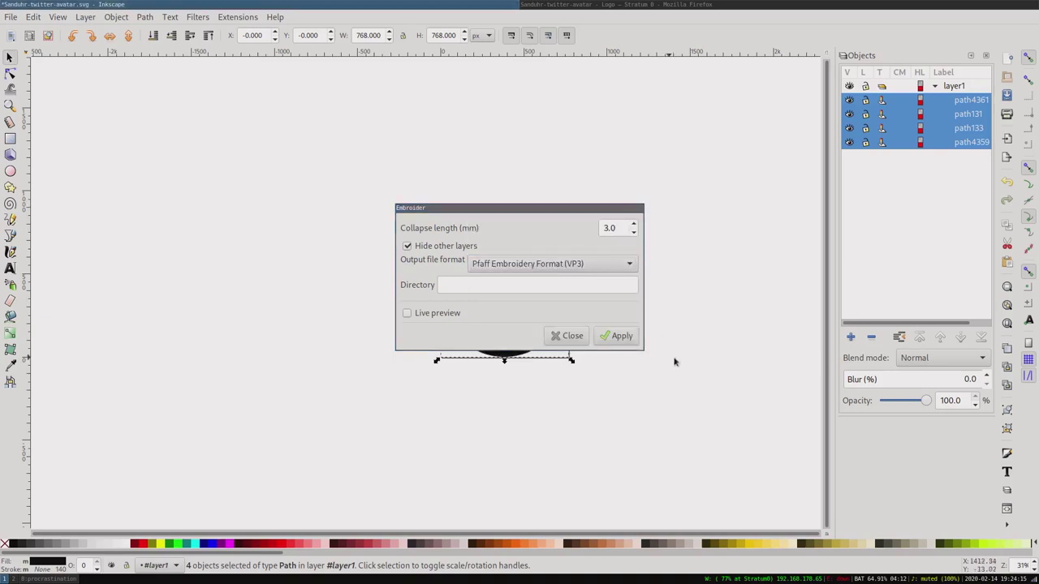
{"action": "left_click", "coordinate": [627, 337]}
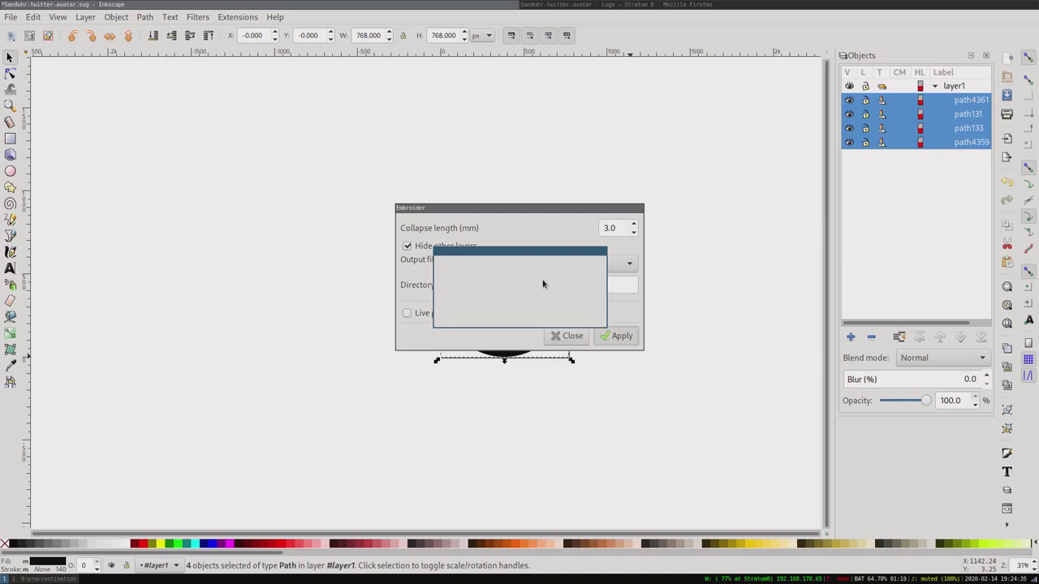
Step: Expand the new Stitch Plan layer and color block 1 in the Objects panel, then close Embroider
{"action": "mouse_move", "coordinate": [523, 254]}
{"action": "left_mouse_down"}
{"action": "mouse_move", "coordinate": [556, 341]}
{"action": "mouse_move", "coordinate": [366, 368]}
{"action": "mouse_move", "coordinate": [320, 109]}
{"action": "mouse_move", "coordinate": [692, 186]}
{"action": "mouse_move", "coordinate": [695, 344]}
{"action": "left_mouse_up"}
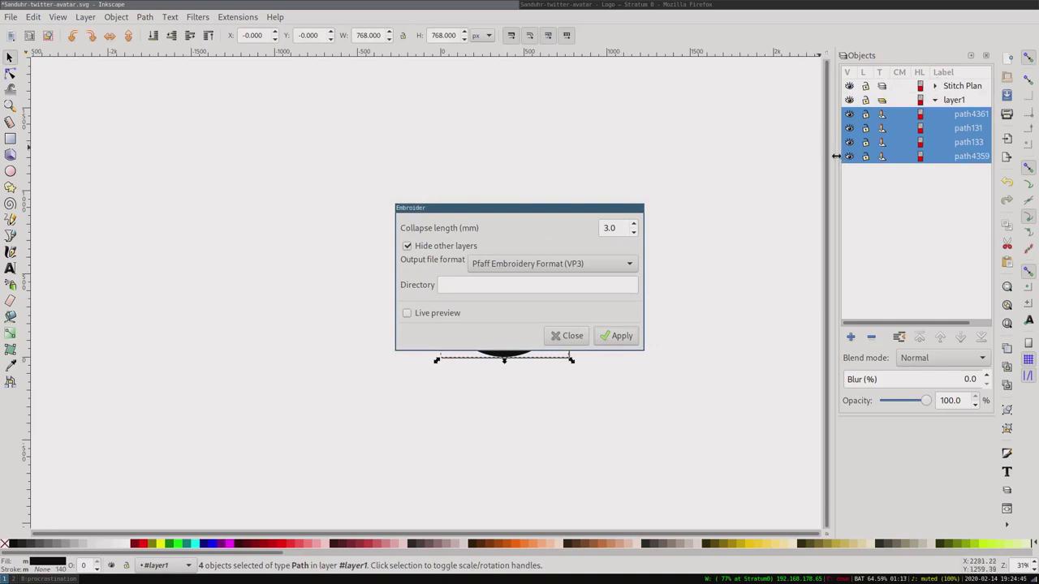
{"action": "left_click_drag", "start_coordinate": [840, 160], "coordinate": [797, 158]}
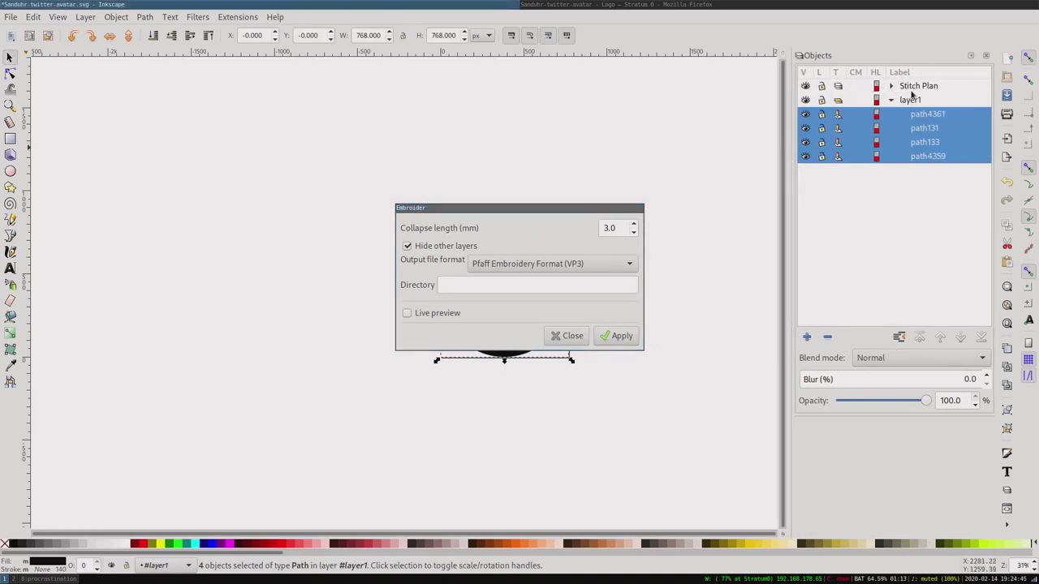
{"action": "left_click", "coordinate": [891, 86]}
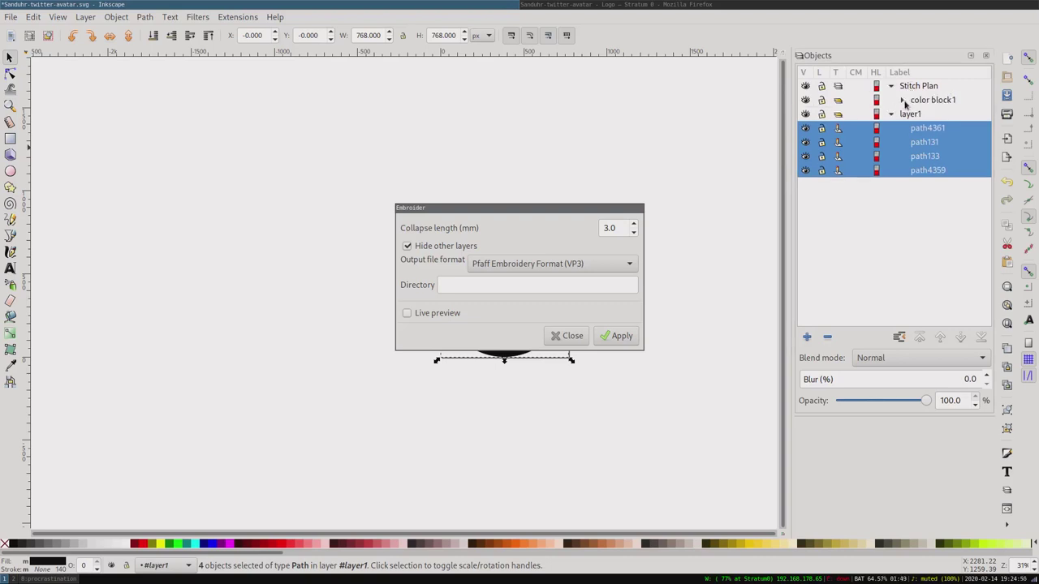
{"action": "left_click", "coordinate": [902, 101]}
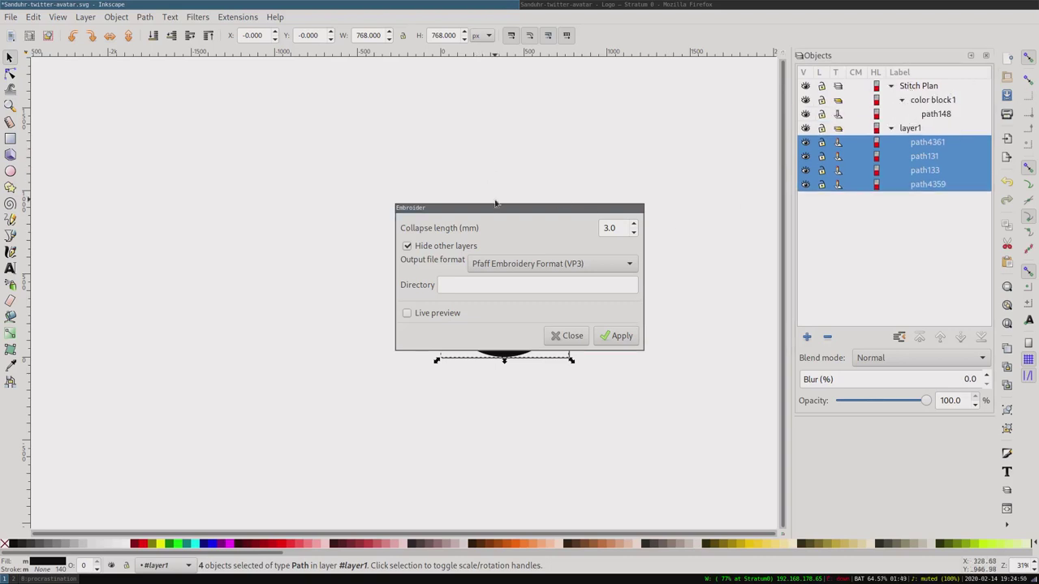
{"action": "left_click", "coordinate": [560, 336]}
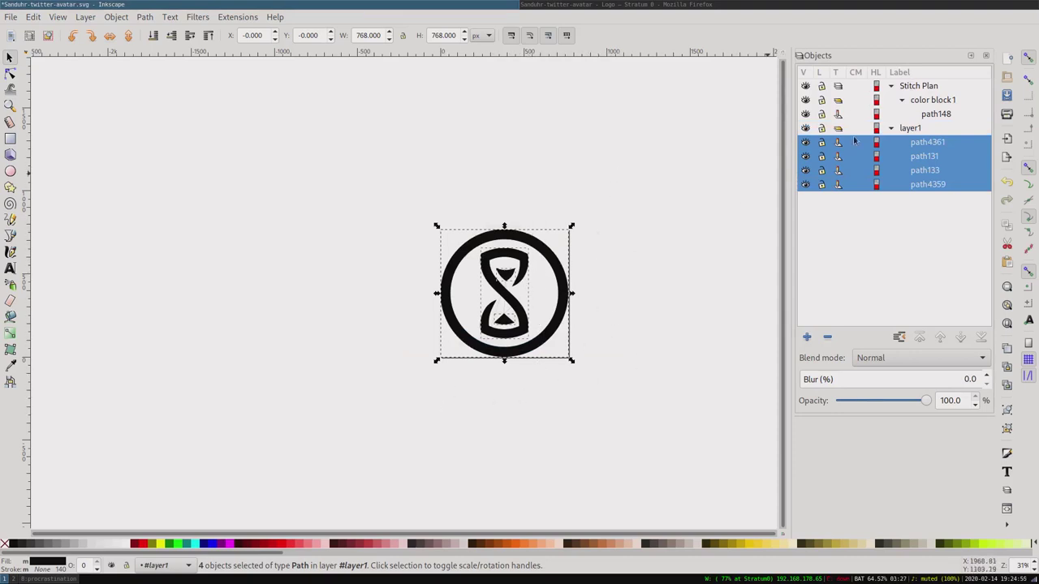
Step: Inspect the nodes of the generated stitch path path148
{"action": "left_click", "coordinate": [941, 115]}
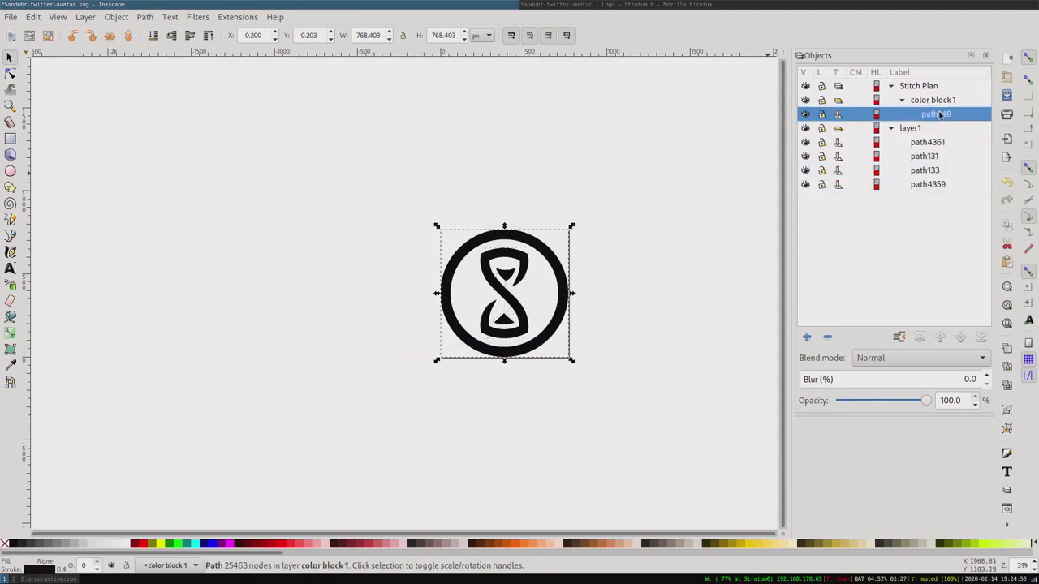
{"action": "key", "text": "n"}
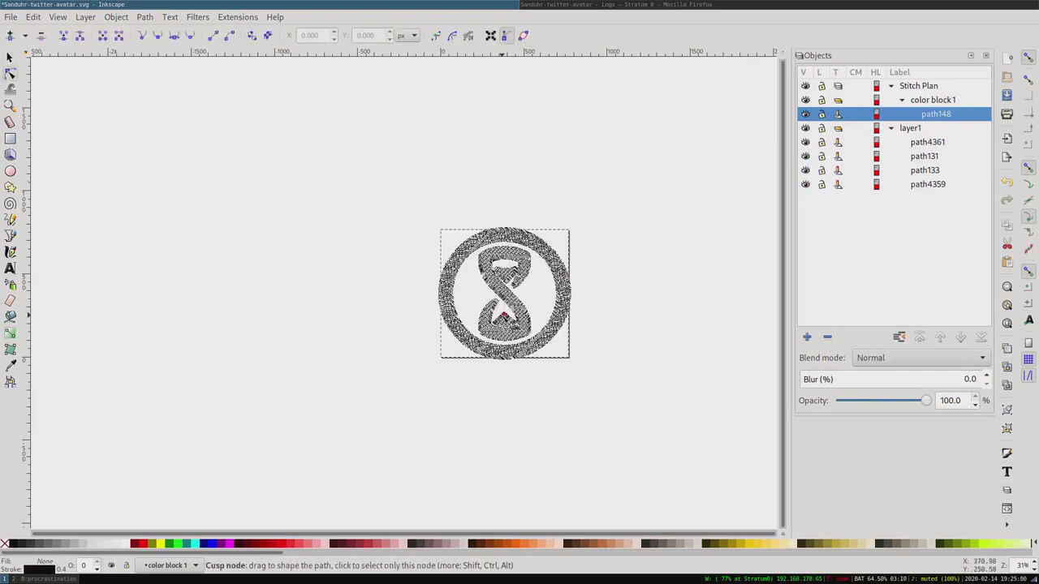
{"action": "left_click", "coordinate": [503, 315]}
{"action": "scroll", "coordinate": [503, 316], "scroll_direction": "right", "scroll_amount": 3}
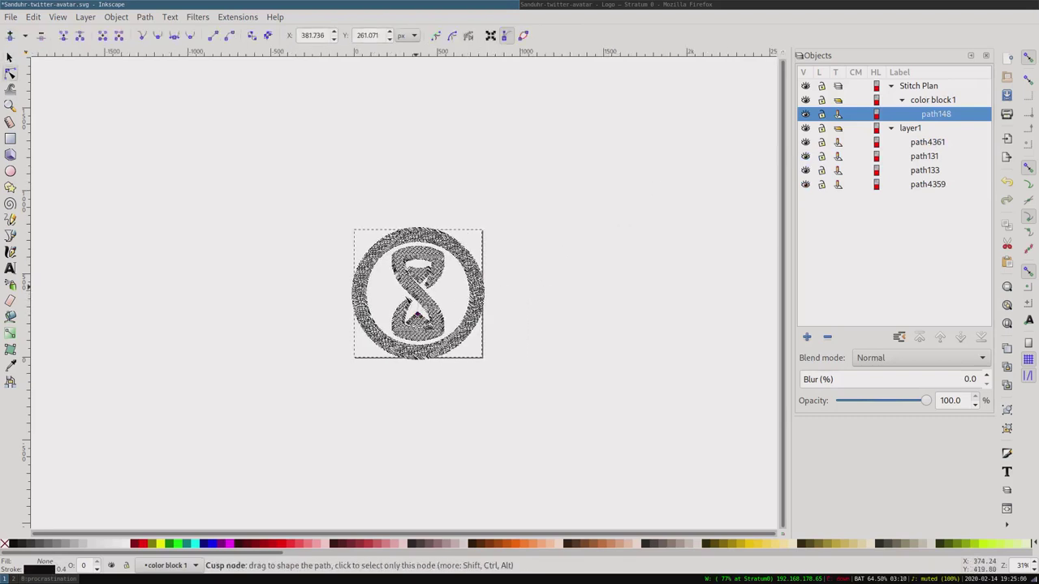
{"action": "left_click", "coordinate": [395, 300]}
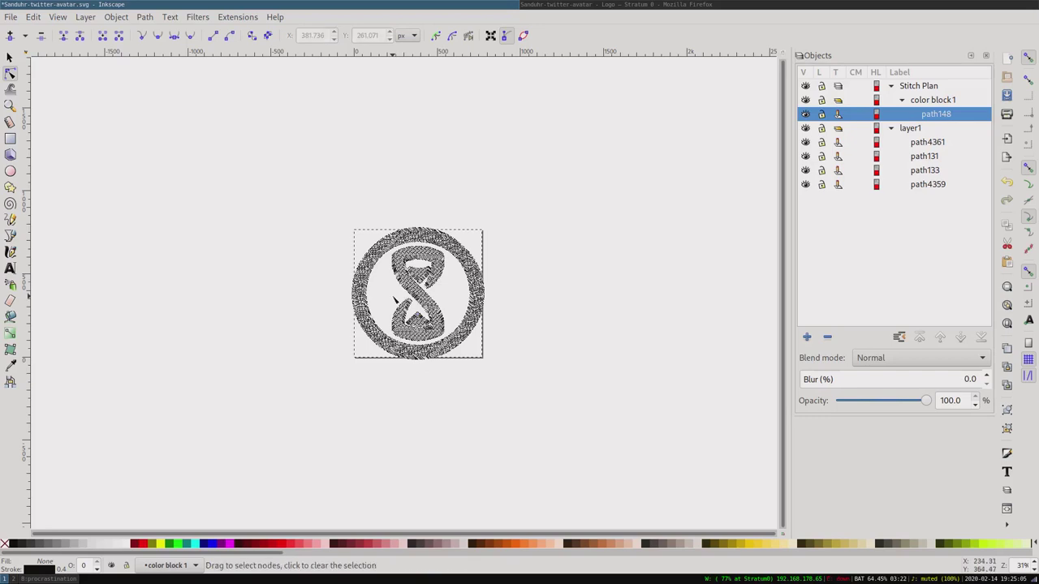
Step: Zoom out and remove the Stitch Plan's color block 1, leaving the four logo paths
{"action": "scroll", "coordinate": [395, 300], "scroll_direction": "up", "scroll_amount": 1}
{"action": "scroll", "coordinate": [395, 300], "scroll_direction": "up", "scroll_amount": 3}
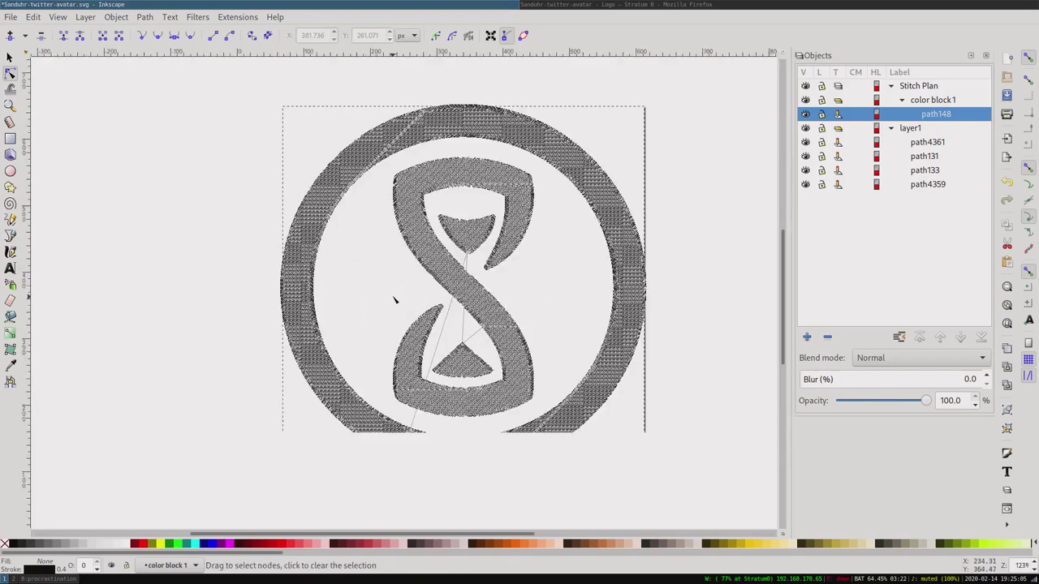
{"action": "scroll", "coordinate": [395, 300], "scroll_direction": "up", "scroll_amount": 1}
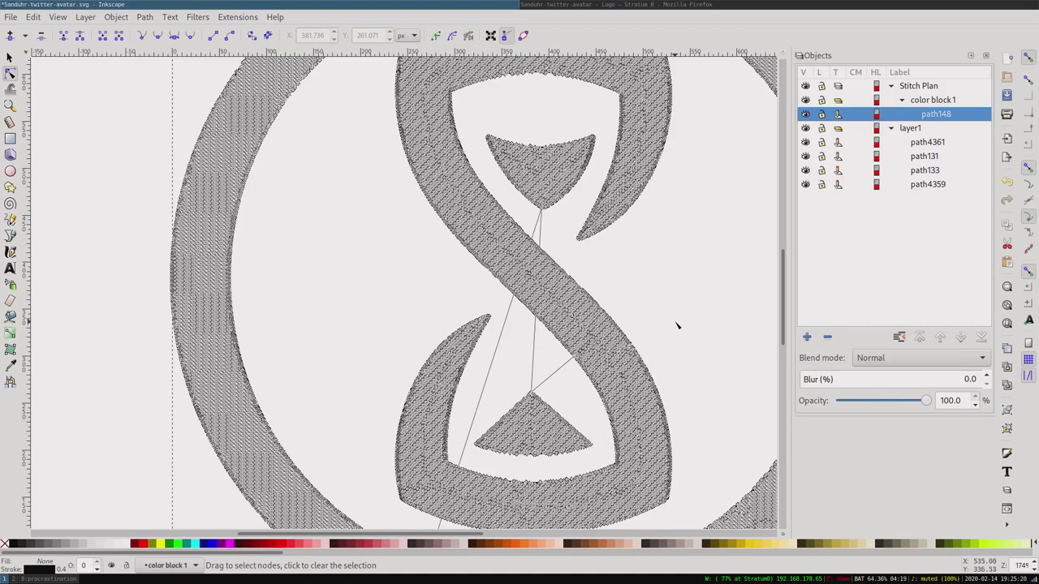
{"action": "scroll", "coordinate": [673, 290], "scroll_direction": "down", "scroll_amount": 4, "text": "ctrl"}
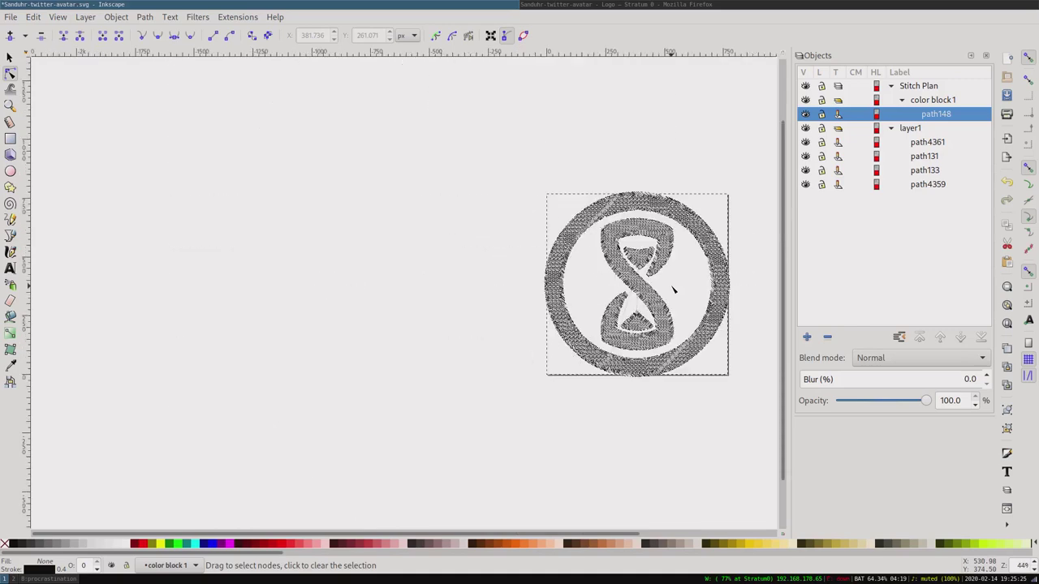
{"action": "left_click", "coordinate": [536, 263]}
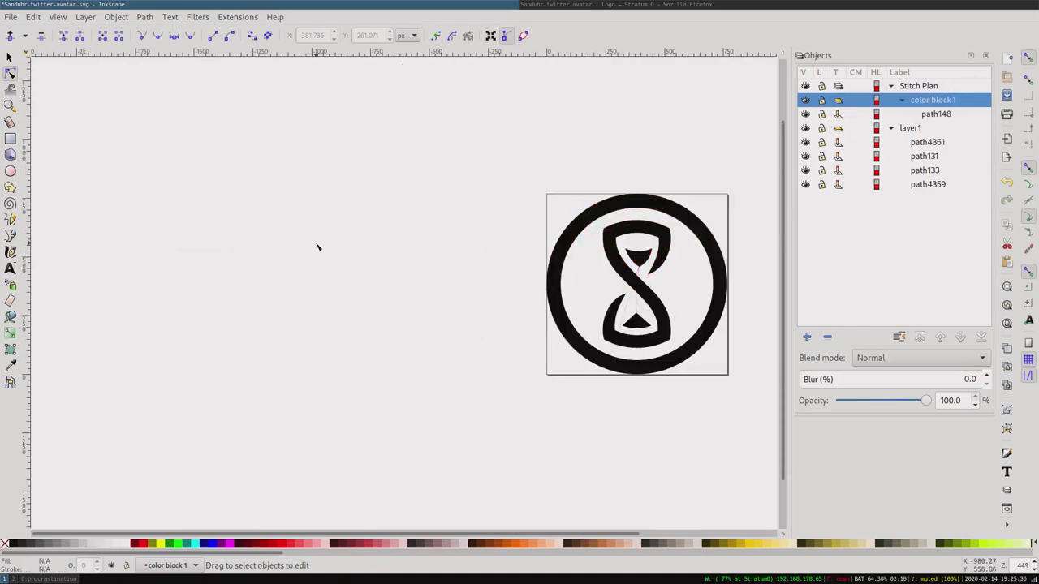
{"action": "key", "text": "ctrl+z"}
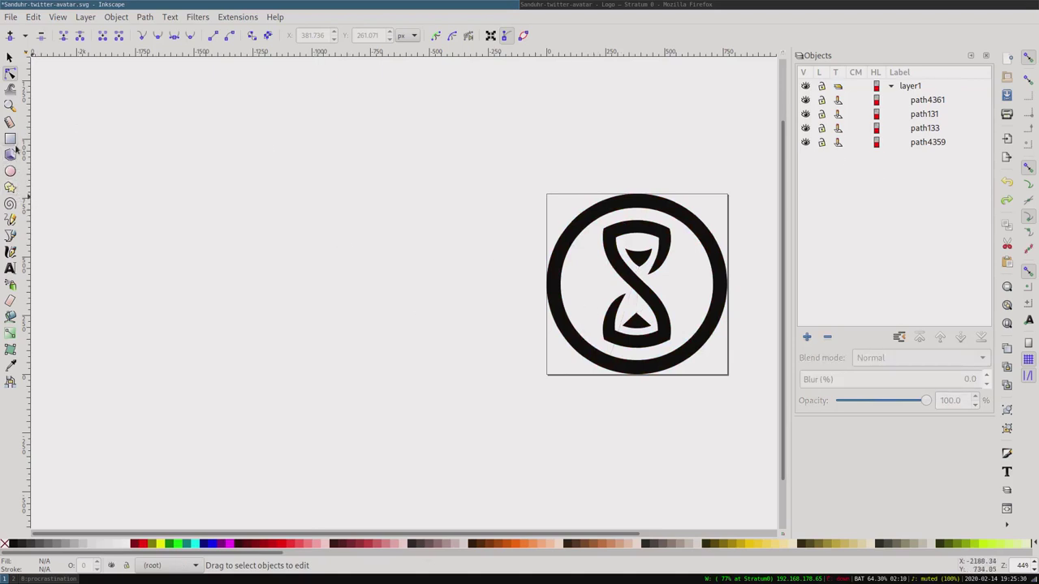
Step: Draw a C-shaped Bezier curve to the left of the logo
{"action": "left_click", "coordinate": [9, 236]}
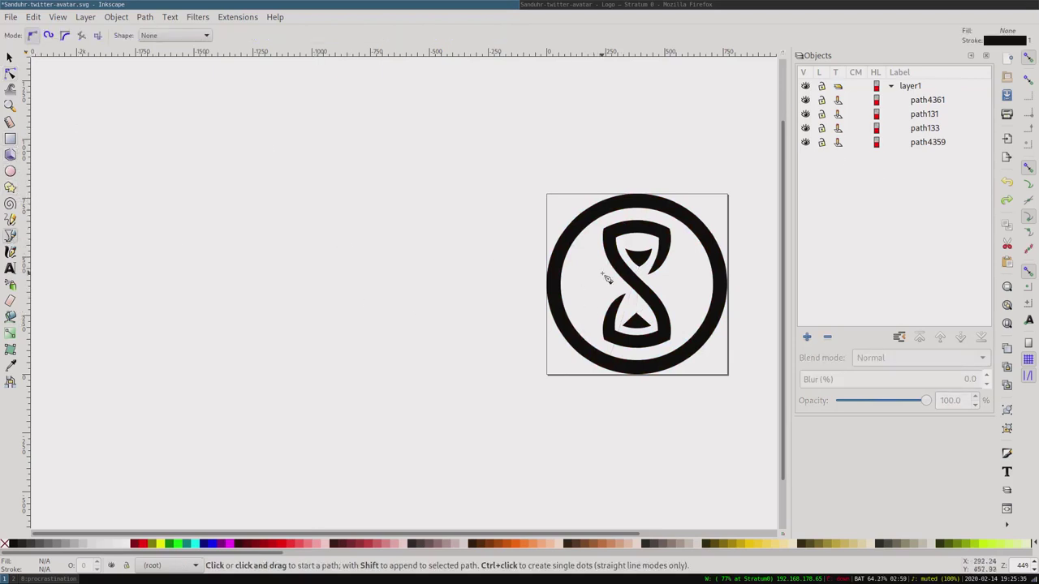
{"action": "left_click", "coordinate": [501, 234]}
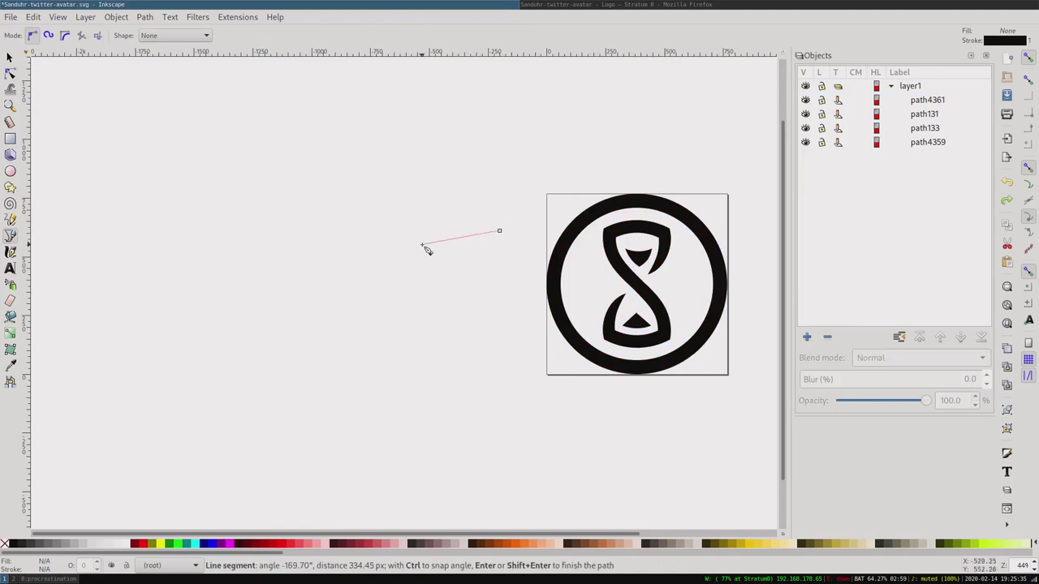
{"action": "left_click_drag", "start_coordinate": [422, 245], "coordinate": [433, 323]}
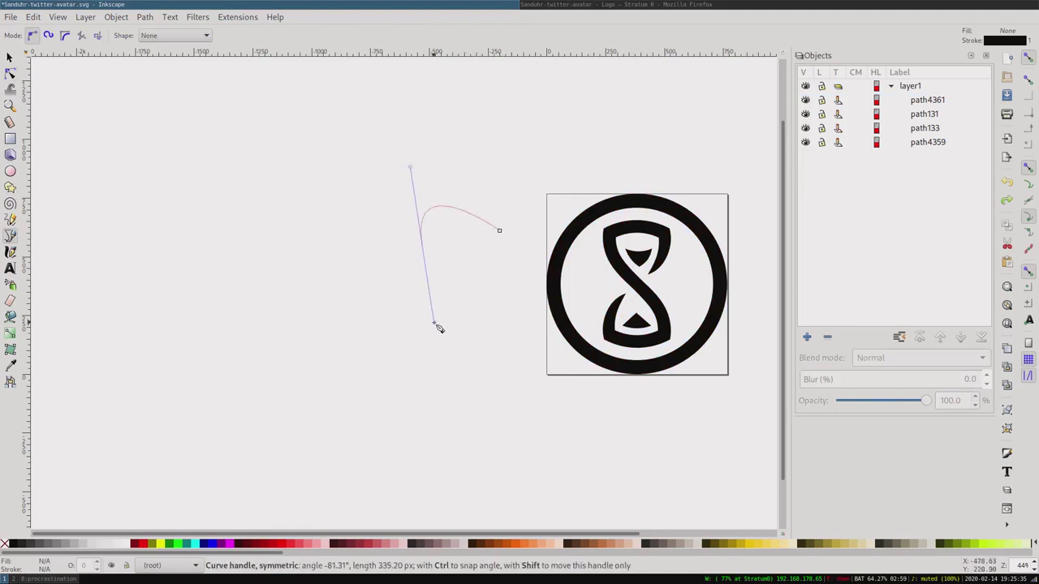
{"action": "double_click", "coordinate": [491, 325]}
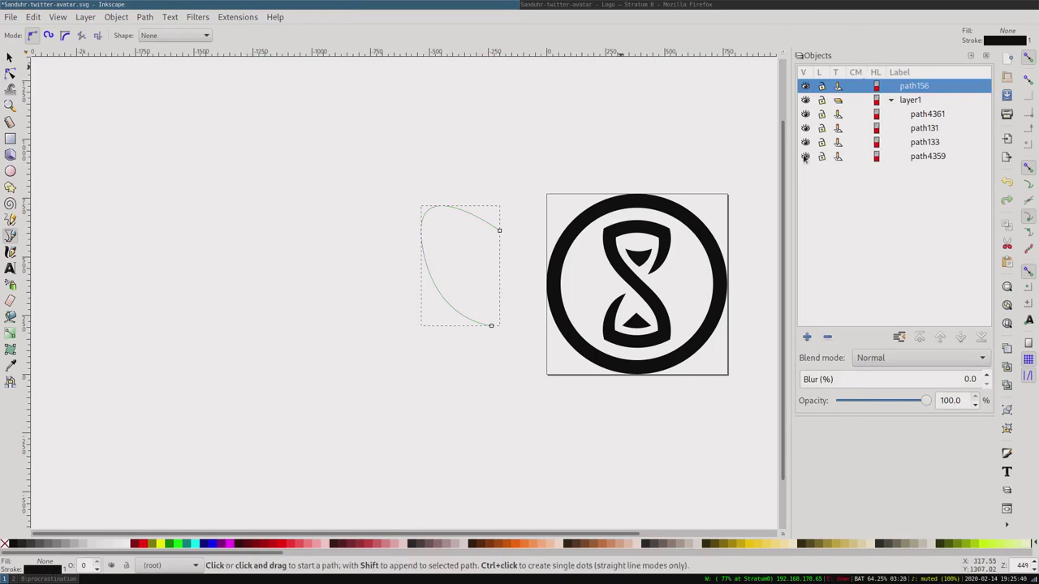
Step: Give the curve a 1 cm stroke width in Fill and Stroke
{"action": "key", "text": "ctrl+shift+f"}
{"action": "left_click", "coordinate": [895, 75]}
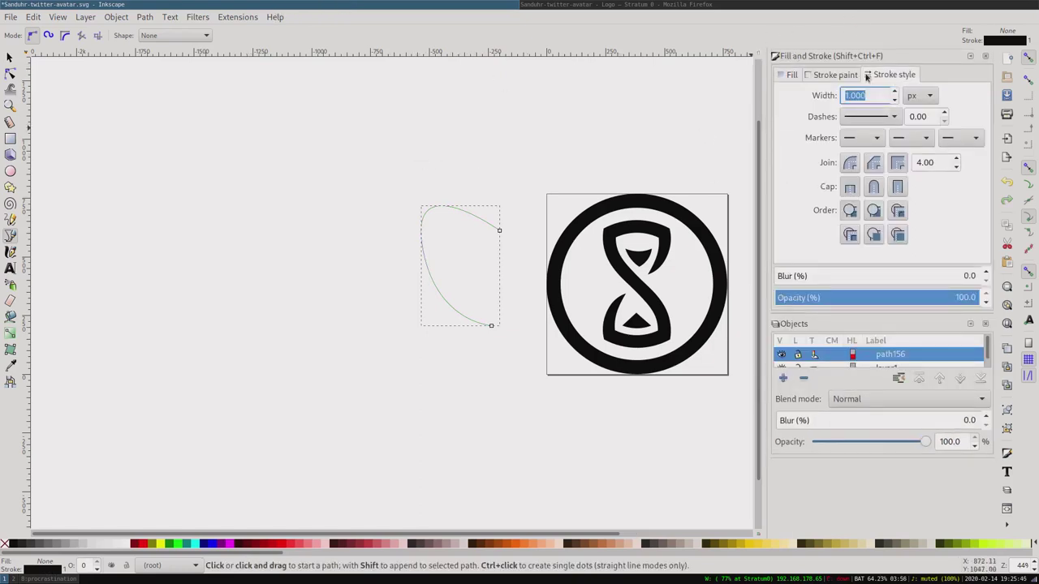
{"action": "left_click", "coordinate": [915, 95]}
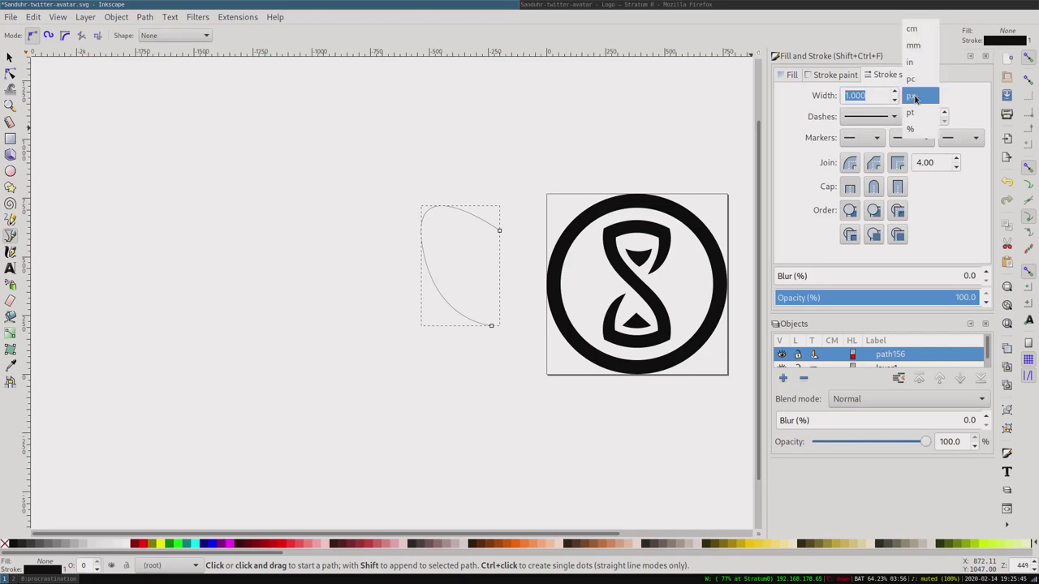
{"action": "left_click", "coordinate": [911, 28]}
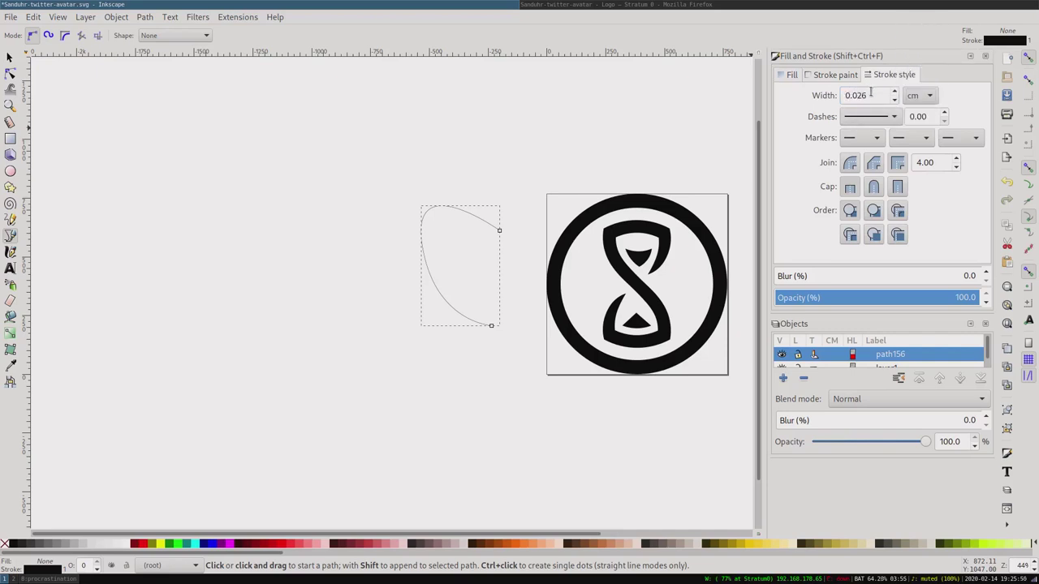
{"action": "double_click", "coordinate": [857, 95]}
{"action": "type", "text": "1"}
{"action": "key", "text": "Return"}
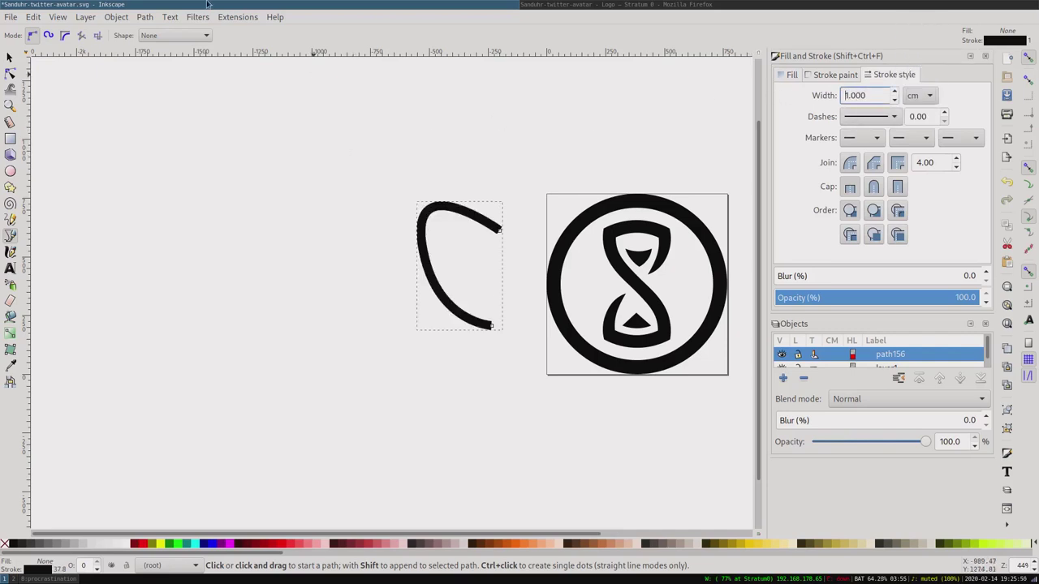
{"action": "left_click", "coordinate": [237, 17]}
{"action": "mouse_move", "coordinate": [245, 164]}
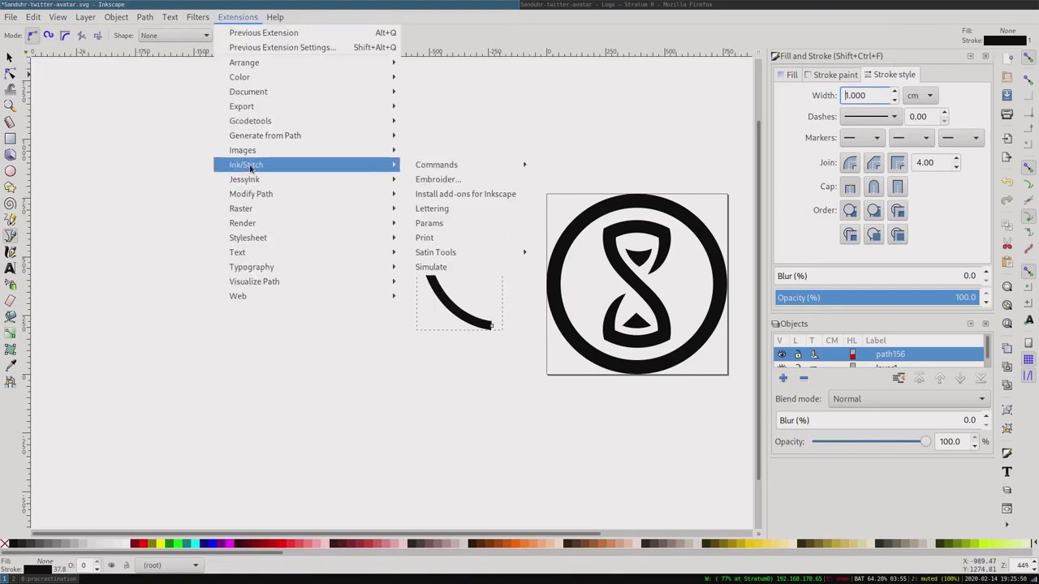
Step: Open Ink/Stitch Params for the curve and preview its 1299-stitch satin column
{"action": "left_click", "coordinate": [421, 223]}
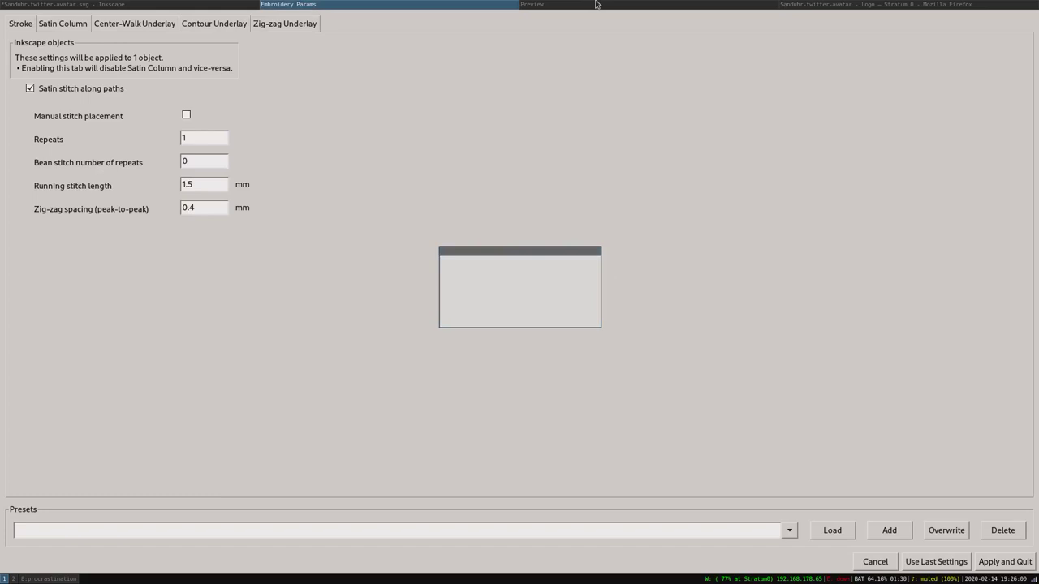
{"action": "left_click", "coordinate": [595, 5]}
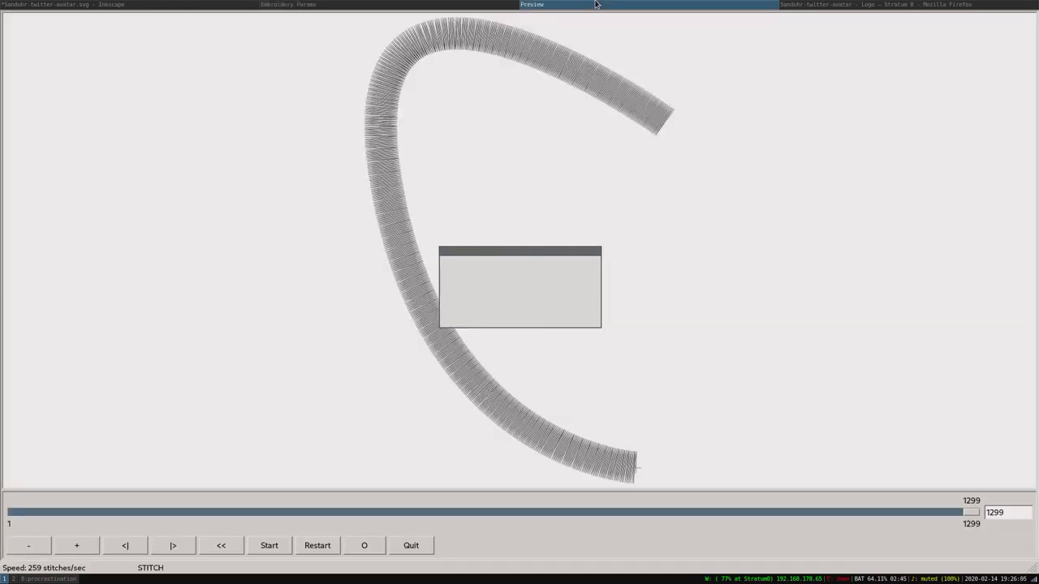
{"action": "left_click", "coordinate": [433, 5]}
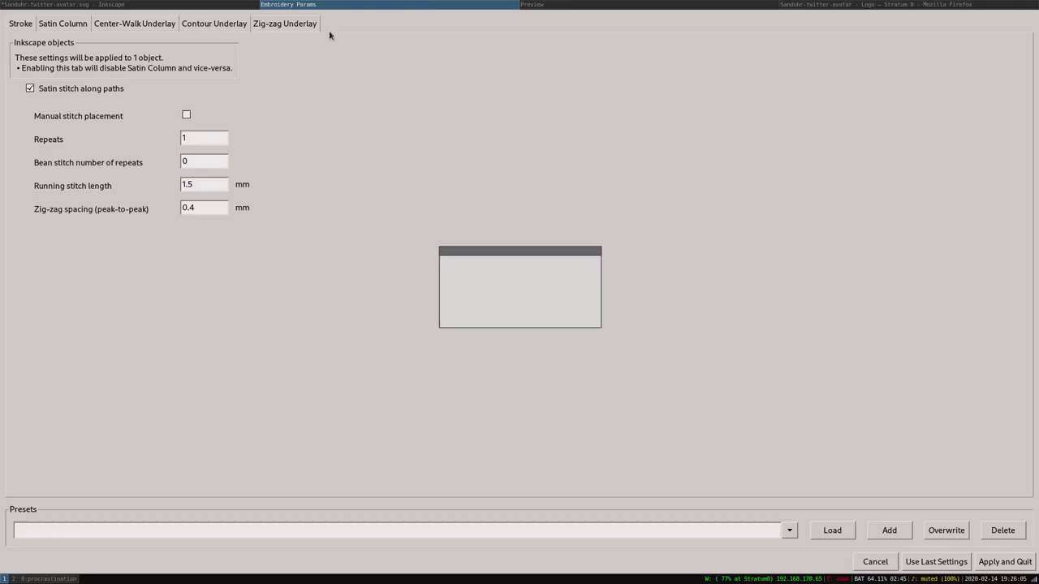
{"action": "left_click", "coordinate": [568, 5]}
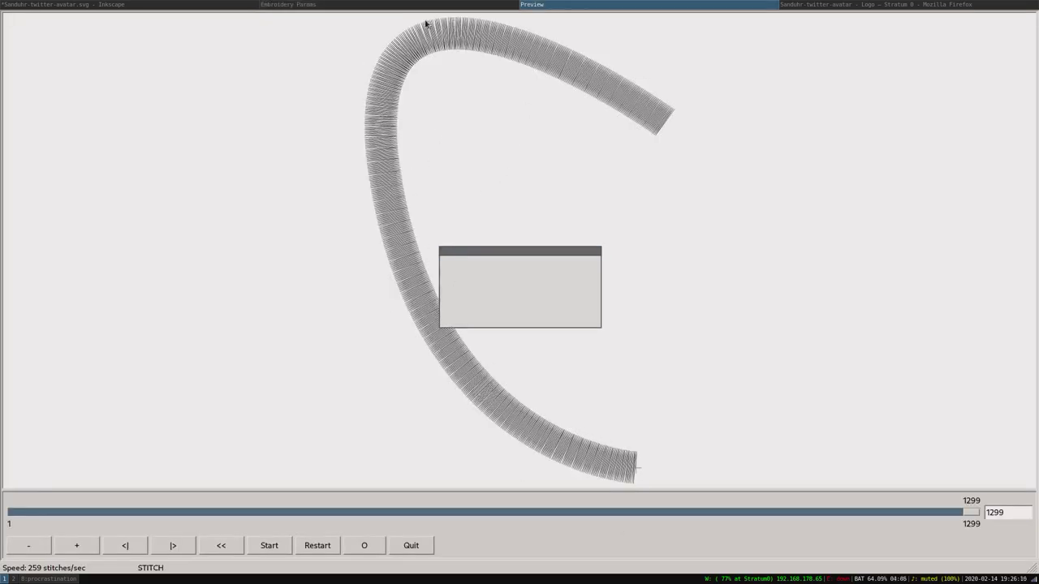
{"action": "left_click", "coordinate": [422, 9]}
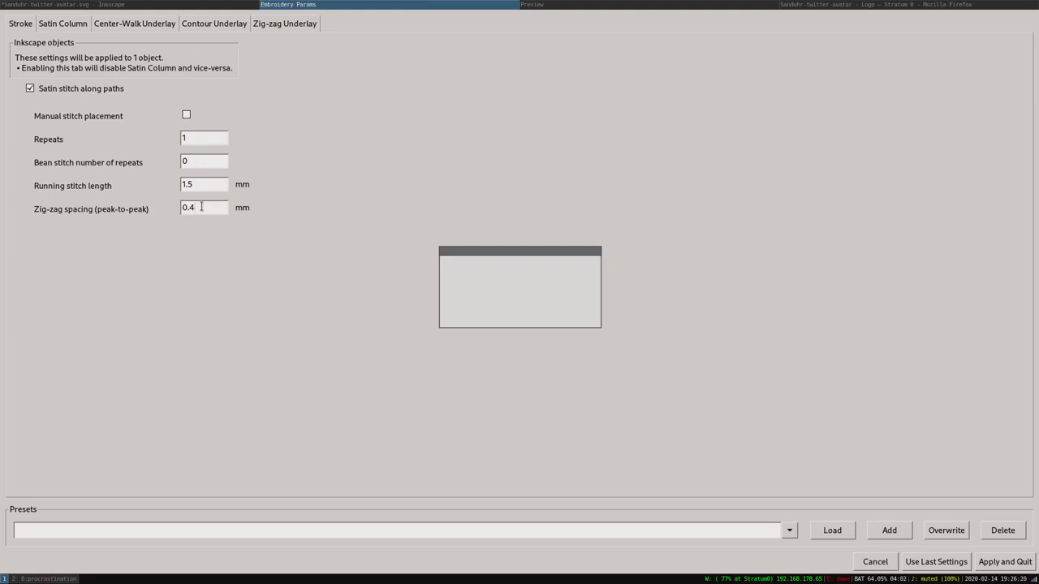
Step: Set satin zig-zag spacing to 0.2 mm, preview the 2589 stitches, and apply
{"action": "left_click", "coordinate": [201, 208]}
{"action": "key", "text": "BackSpace"}
{"action": "type", "text": "2"}
{"action": "left_click", "coordinate": [549, 4]}
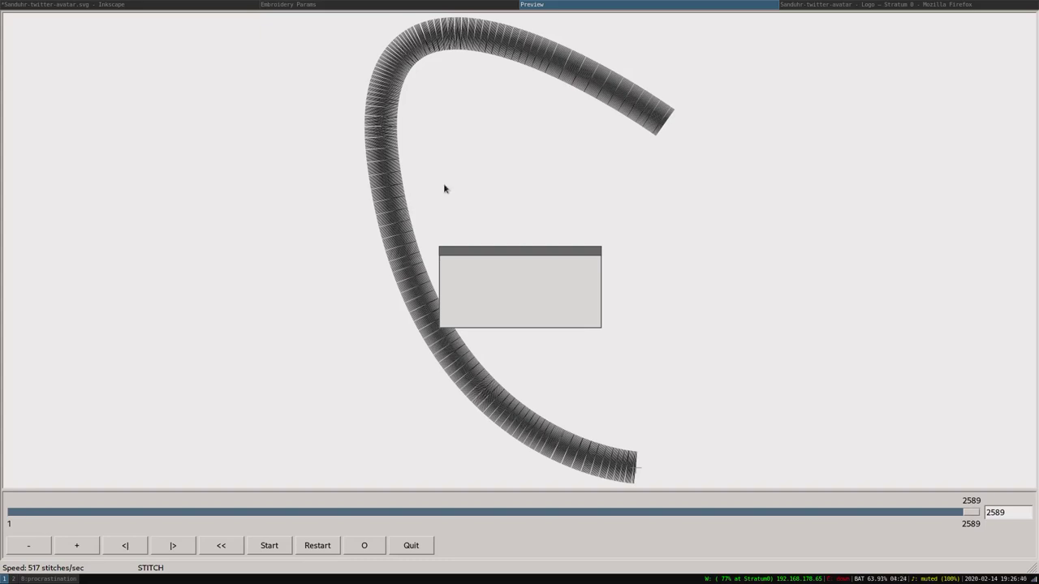
{"action": "left_click", "coordinate": [432, 4]}
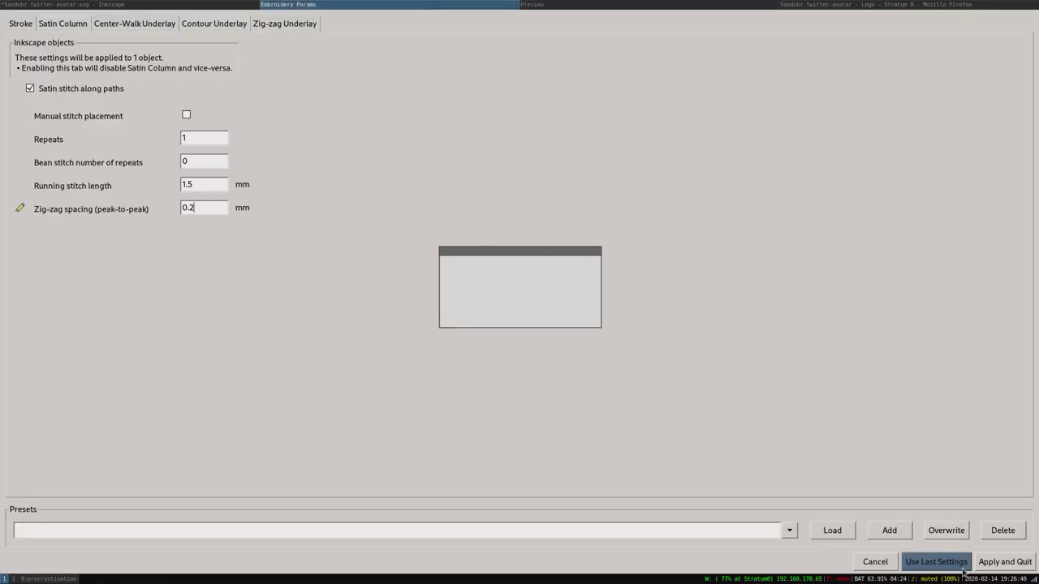
{"action": "left_click", "coordinate": [1005, 561]}
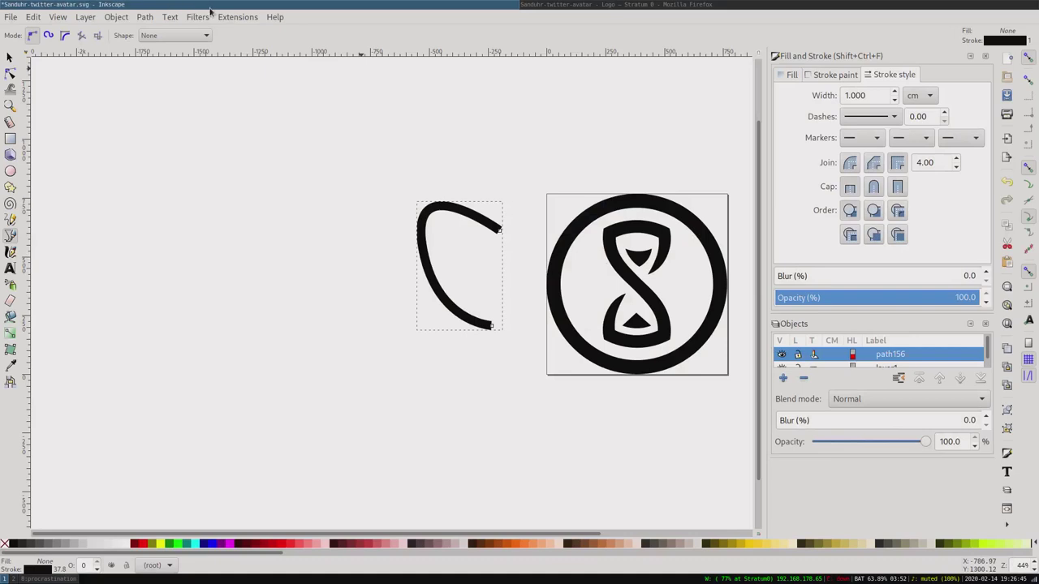
Step: Run Ink/Stitch Embroider with VP3 output for the curve, then close the dialog
{"action": "left_click", "coordinate": [236, 17]}
{"action": "mouse_move", "coordinate": [246, 165]}
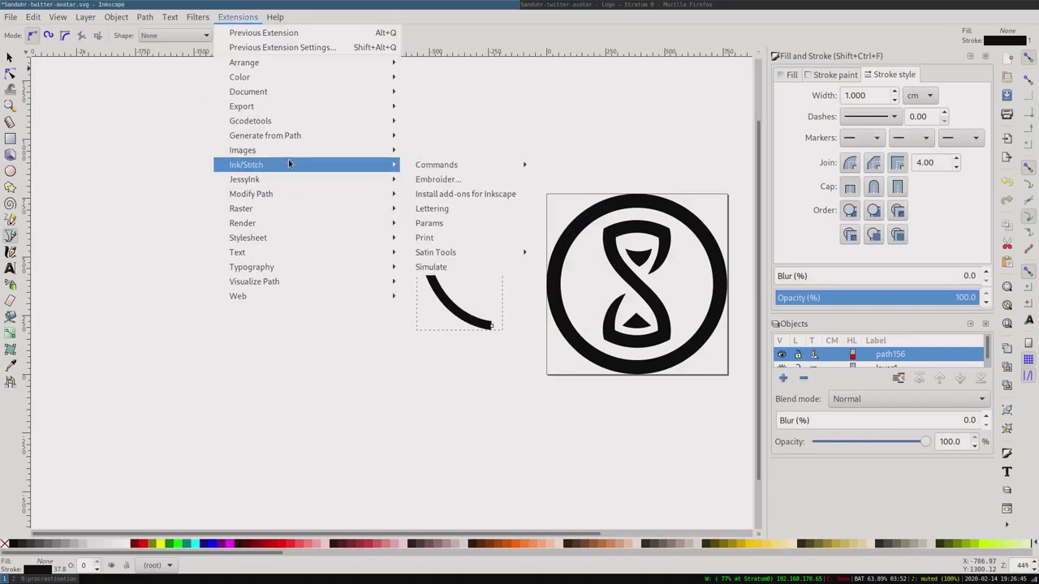
{"action": "left_click", "coordinate": [478, 180]}
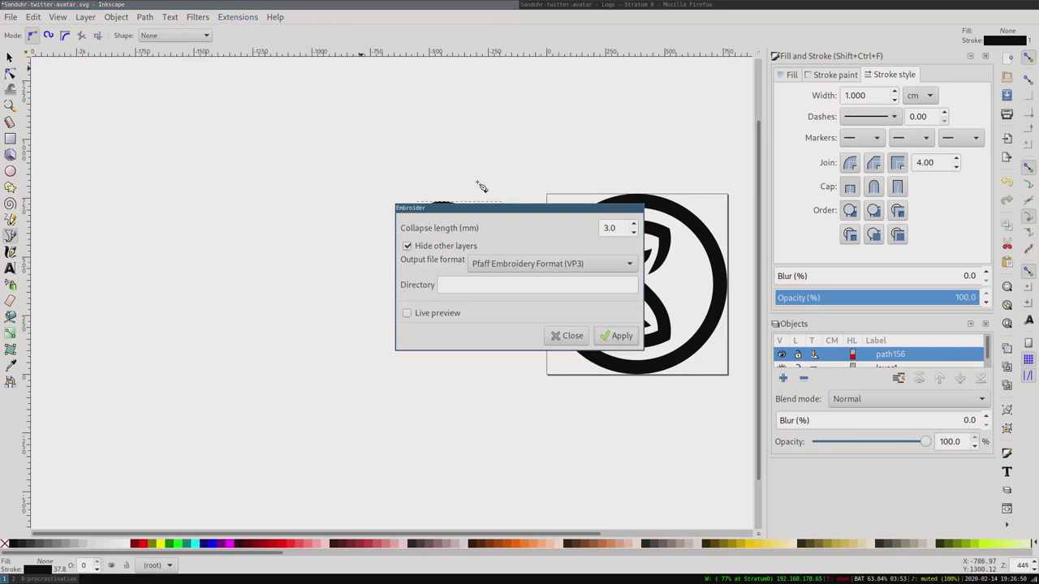
{"action": "left_click", "coordinate": [621, 336]}
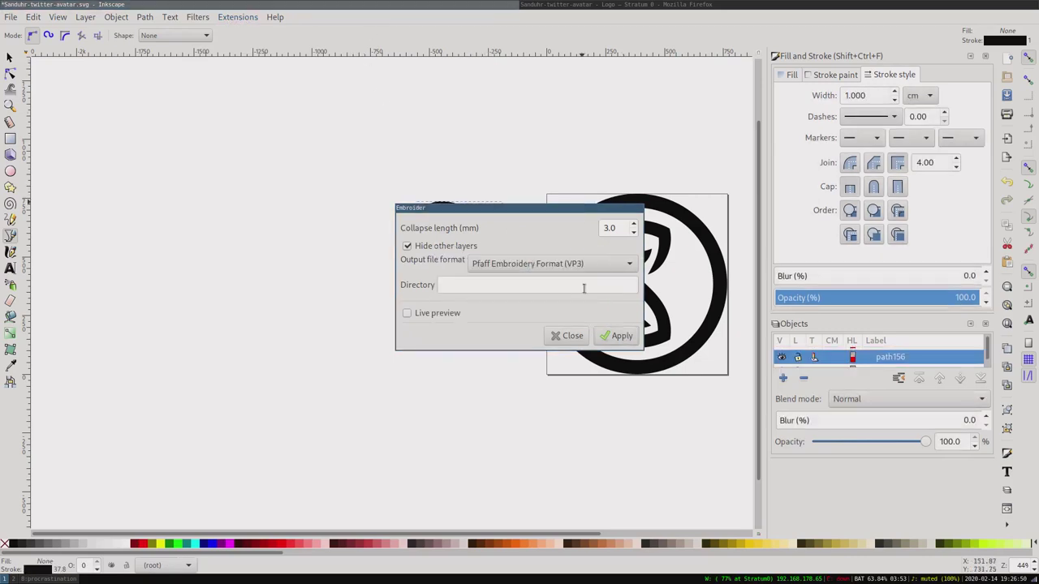
{"action": "left_click", "coordinate": [569, 336]}
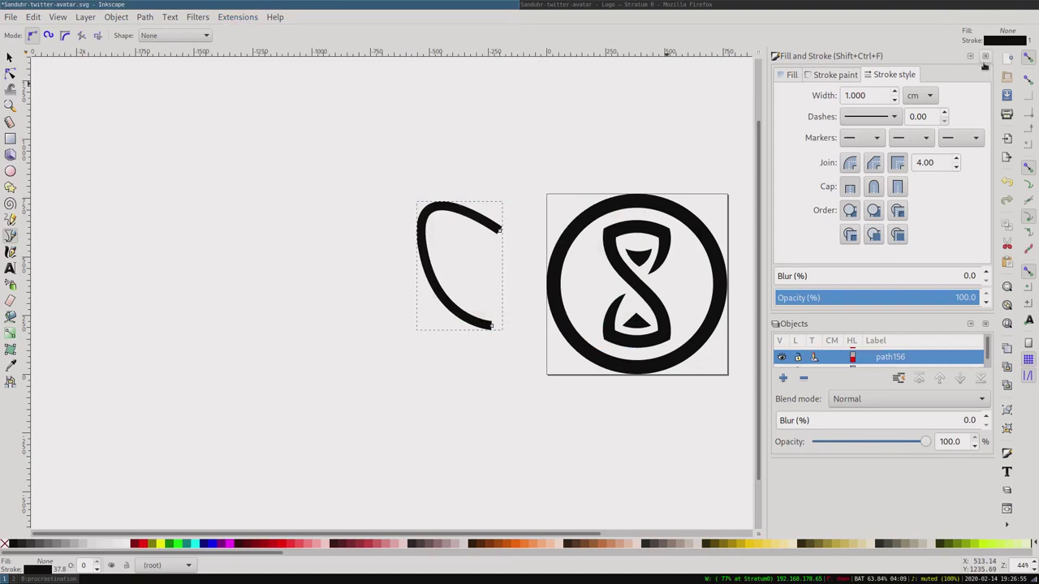
Step: Close Fill and Stroke and click through the curve and hourglass paths in Objects
{"action": "left_click", "coordinate": [985, 56]}
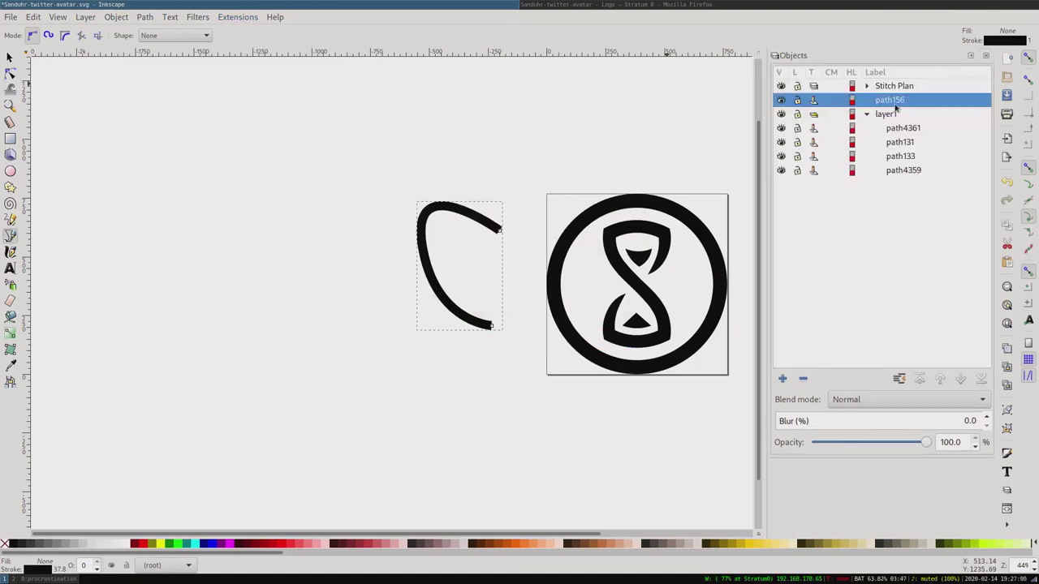
{"action": "key", "text": "n"}
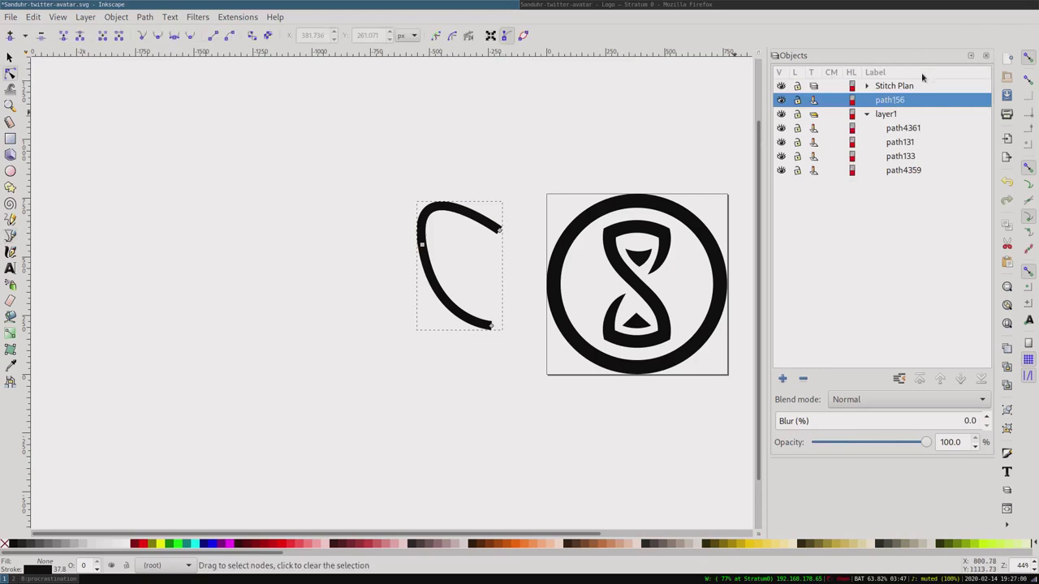
{"action": "left_click", "coordinate": [884, 91]}
{"action": "left_click", "coordinate": [884, 102]}
{"action": "left_click", "coordinate": [892, 132]}
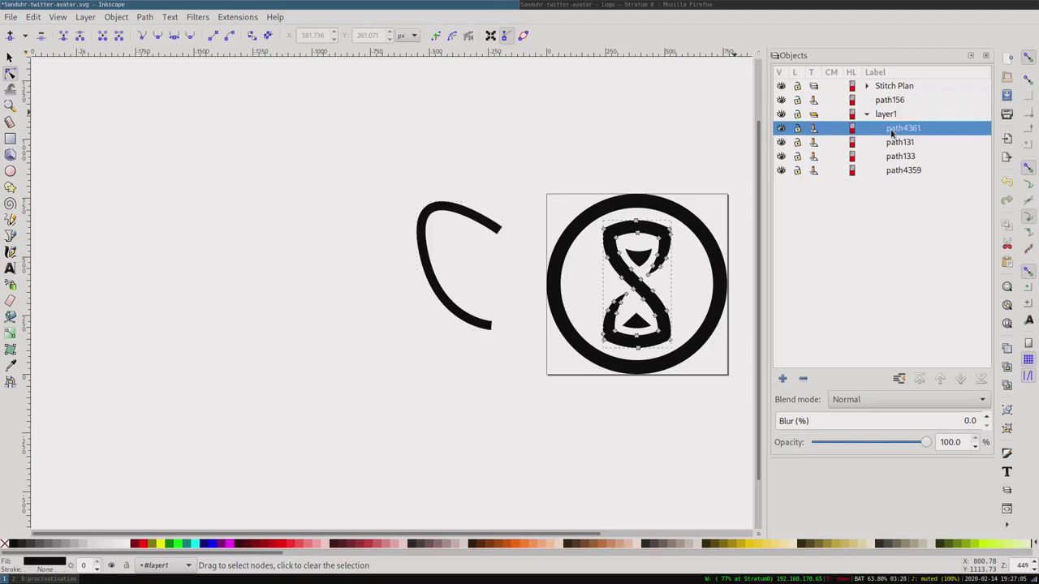
{"action": "left_click", "coordinate": [890, 103]}
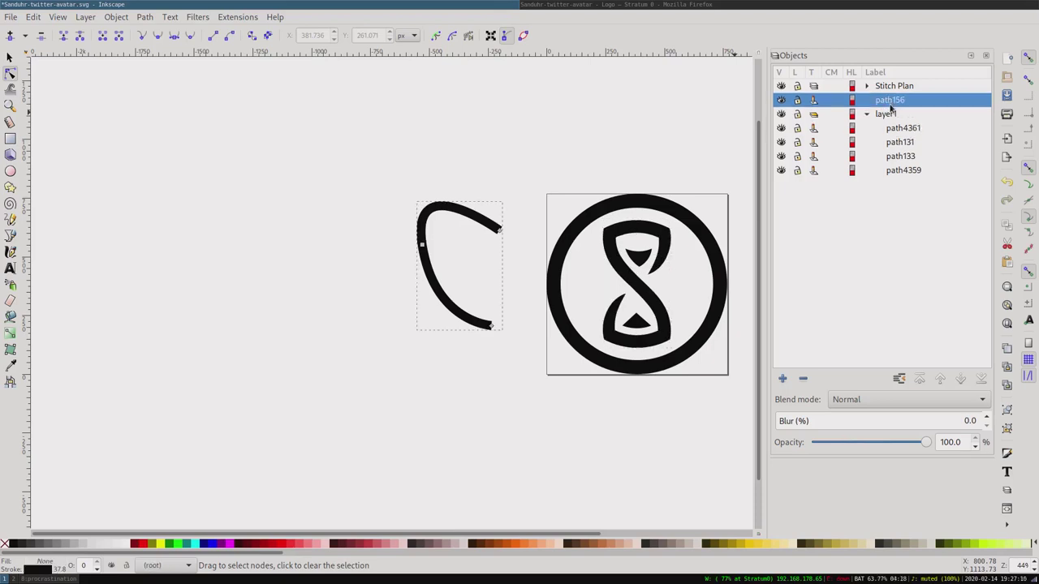
Step: Expand Stitch Plan and color block 1, select path992, then deselect it
{"action": "left_click", "coordinate": [867, 86]}
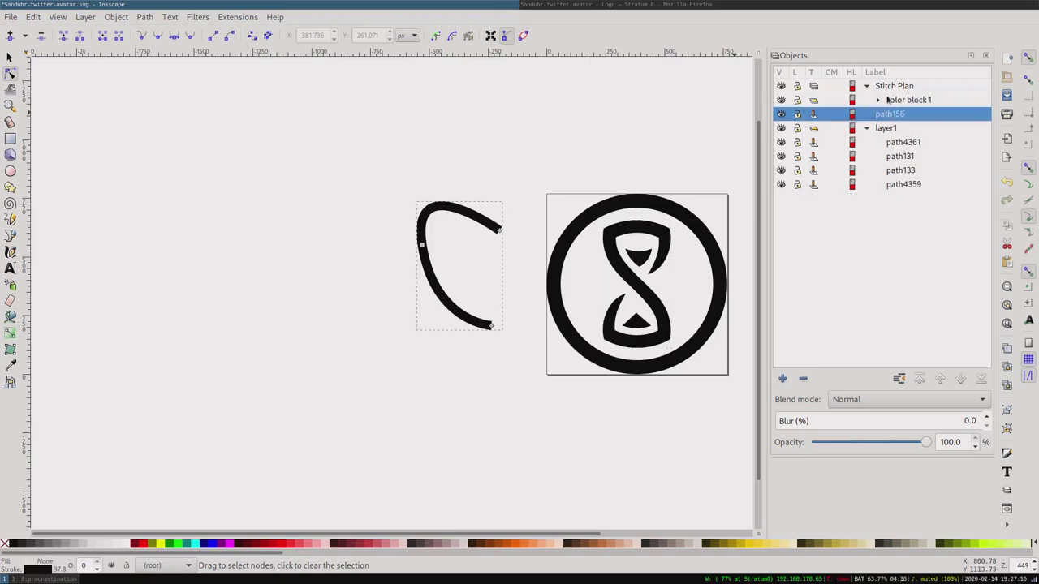
{"action": "left_click", "coordinate": [888, 100]}
{"action": "left_click", "coordinate": [877, 99]}
{"action": "left_click", "coordinate": [923, 116]}
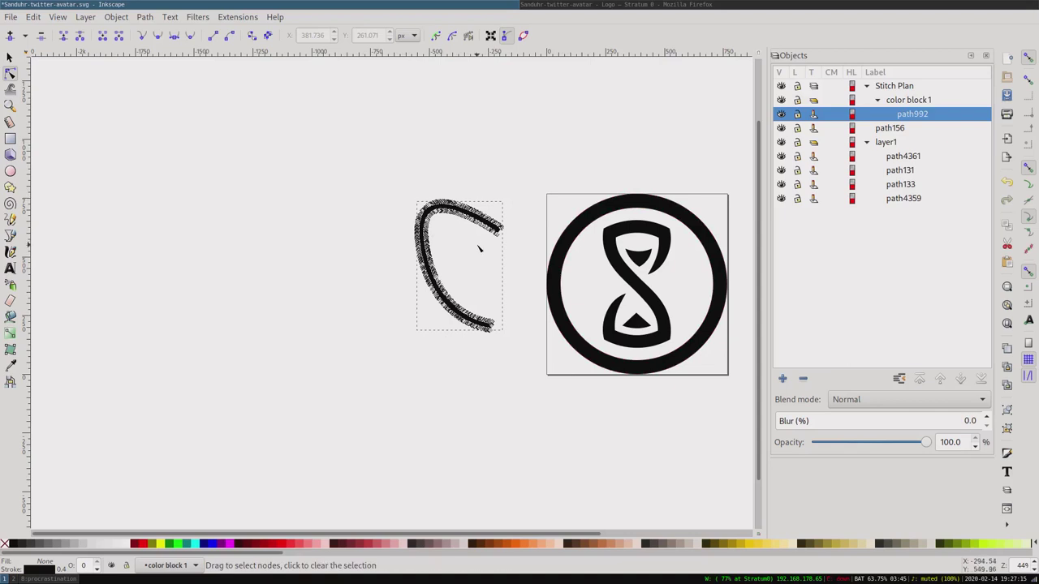
{"action": "left_click", "coordinate": [516, 279]}
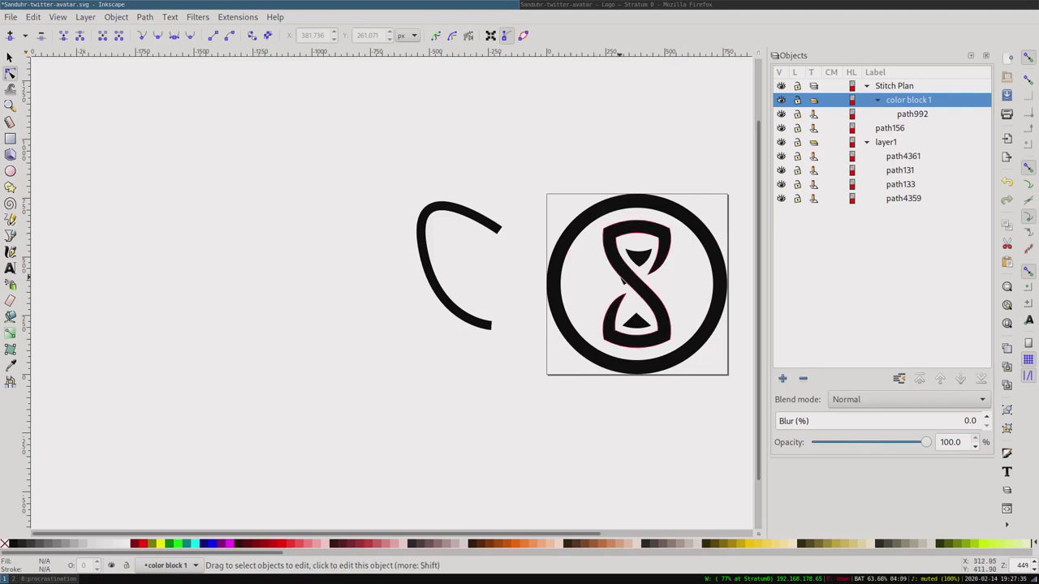
{"action": "left_click", "coordinate": [623, 281]}
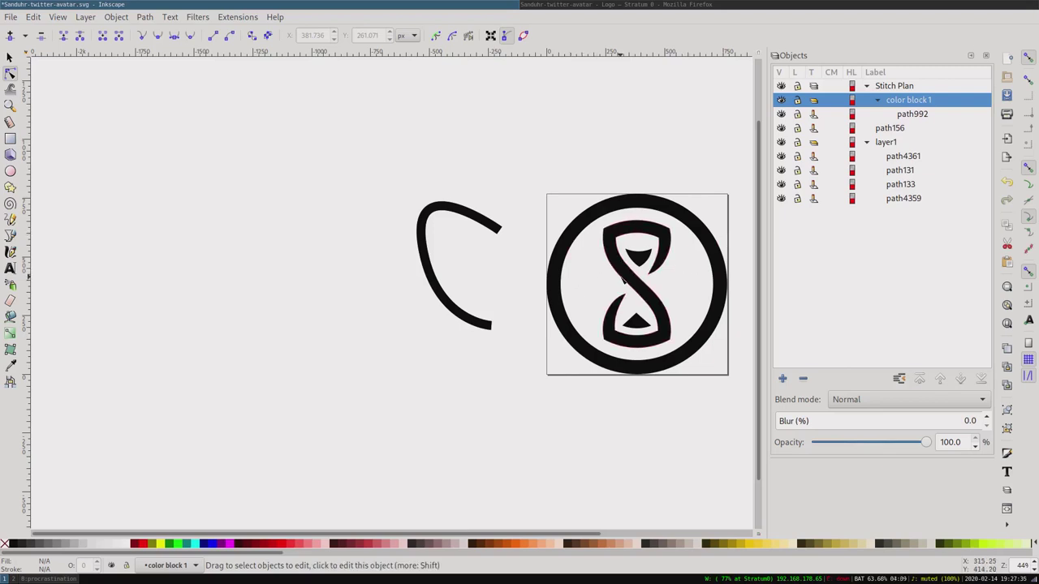
{"action": "left_click", "coordinate": [681, 273]}
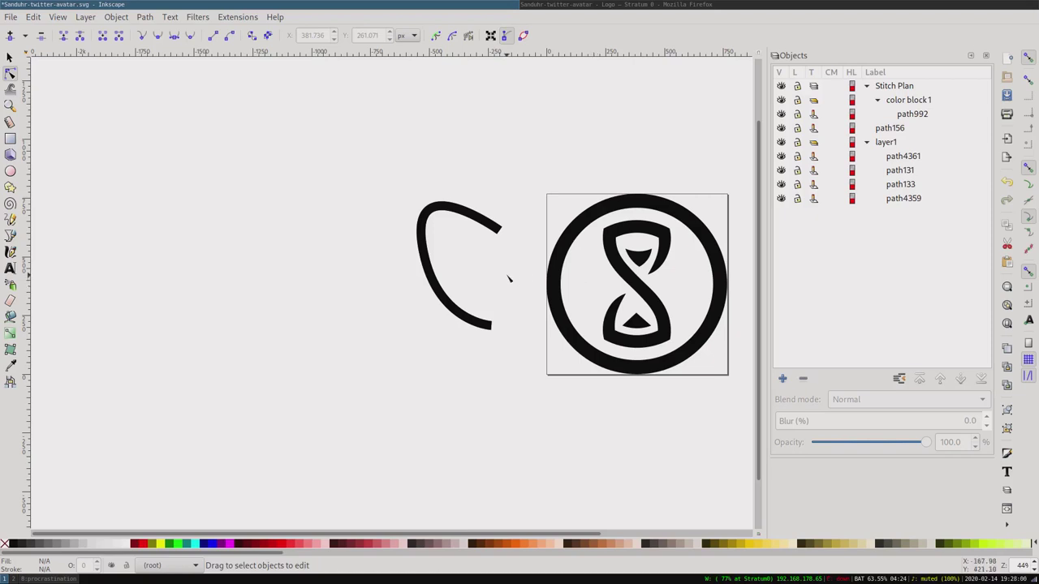
{"action": "left_click", "coordinate": [487, 231]}
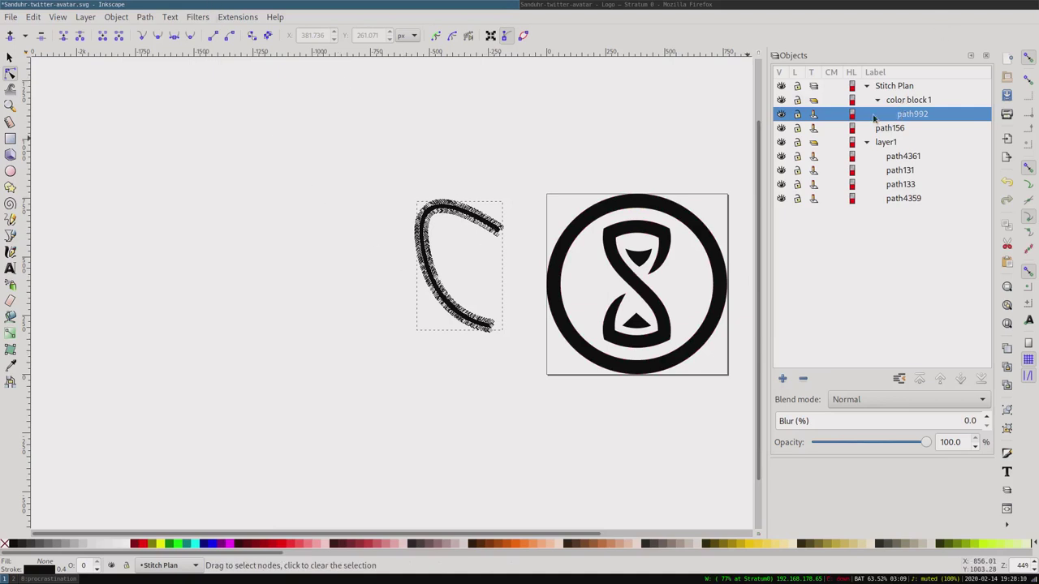
Step: Delete the stitch plan and convert curve path156's stroke into a filled outline
{"action": "key", "text": "Delete"}
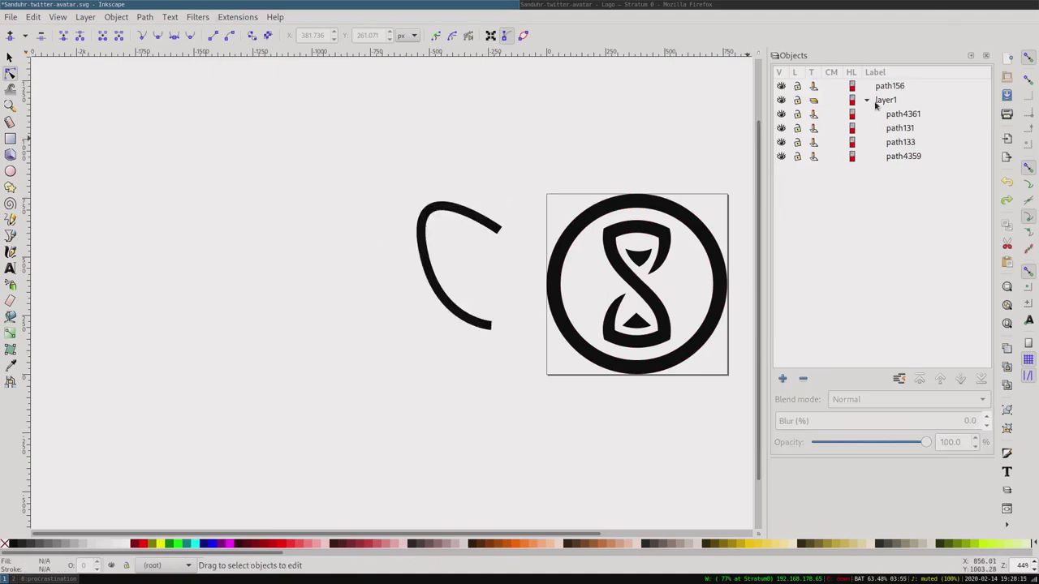
{"action": "left_click", "coordinate": [878, 90]}
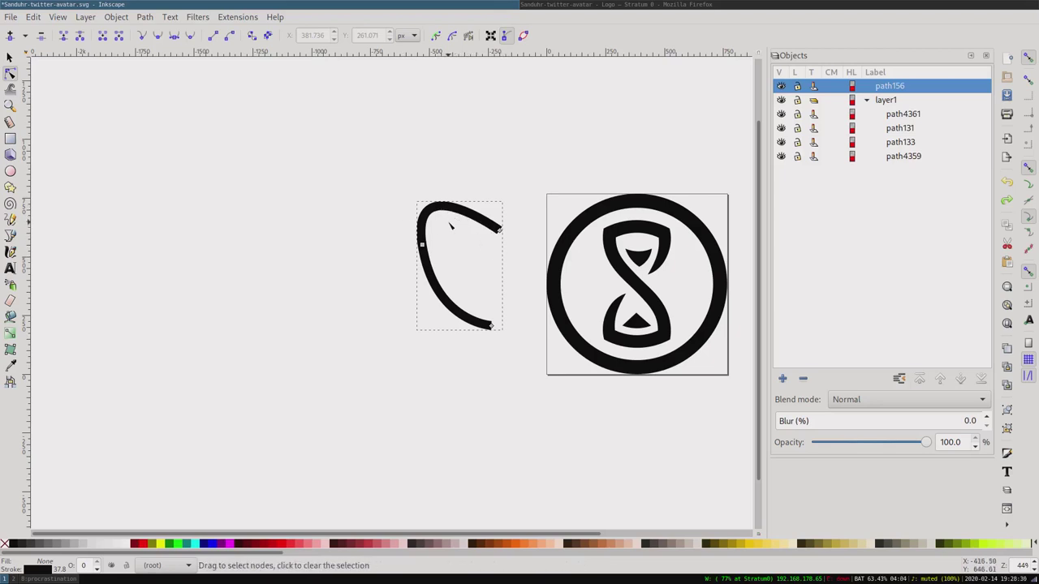
{"action": "left_click", "coordinate": [236, 17]}
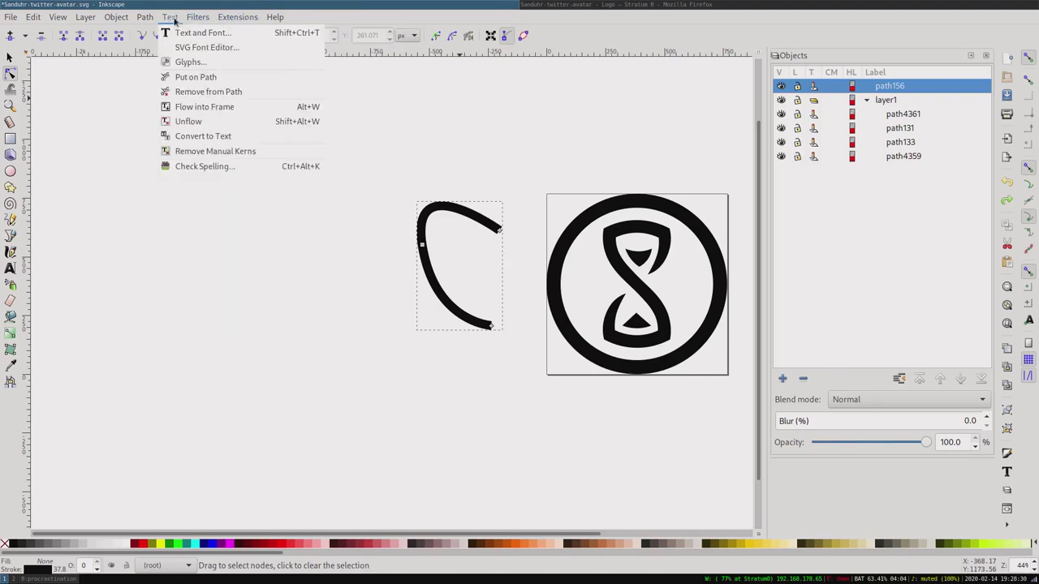
{"action": "left_click", "coordinate": [175, 47]}
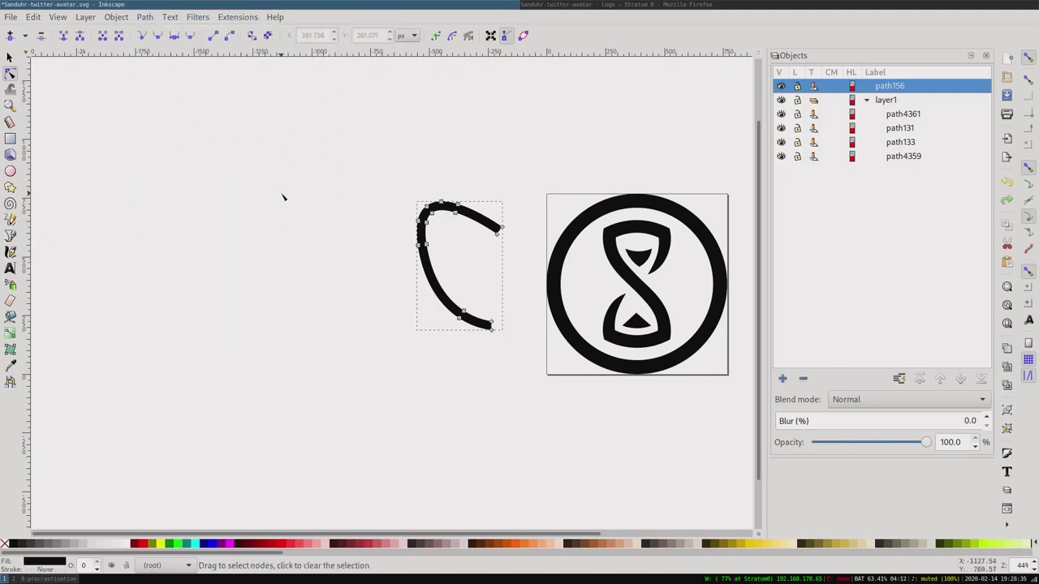
{"action": "left_click", "coordinate": [238, 17]}
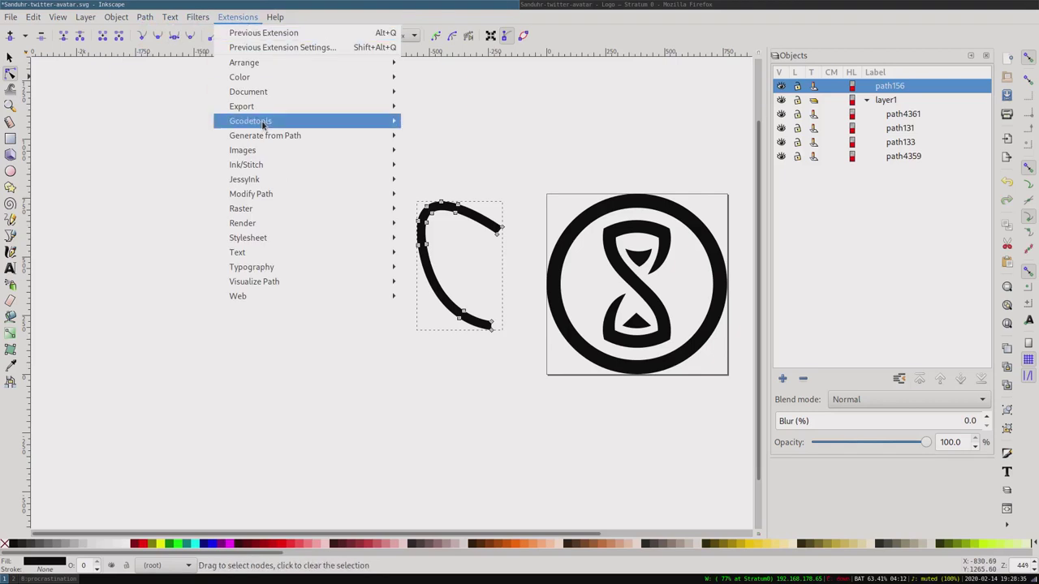
{"action": "mouse_move", "coordinate": [246, 165]}
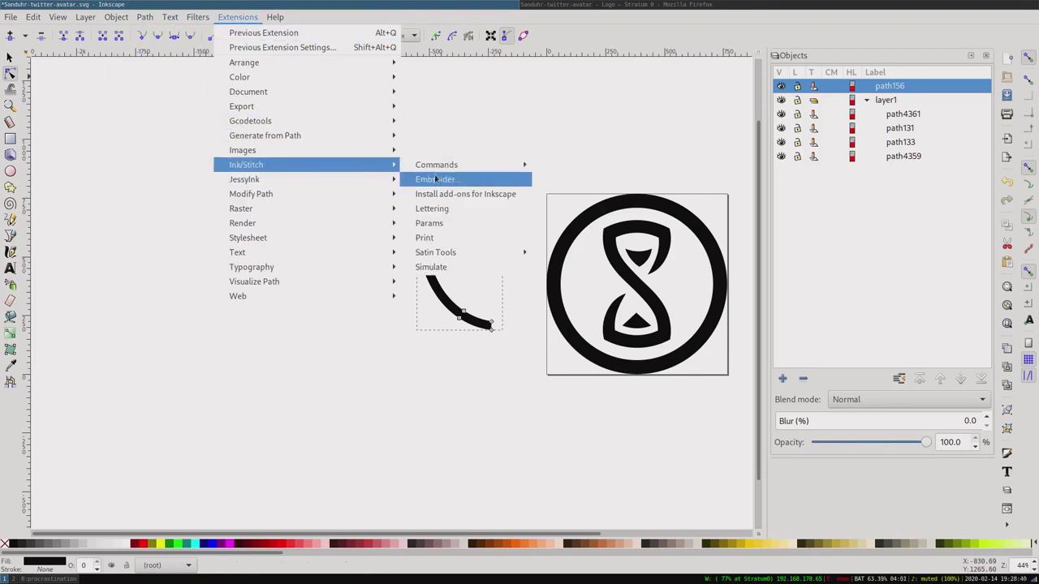
Step: Show Ink/Stitch Params for the outlined curve: AutoFill at 0° with 0.25 mm row spacing
{"action": "left_click", "coordinate": [457, 224]}
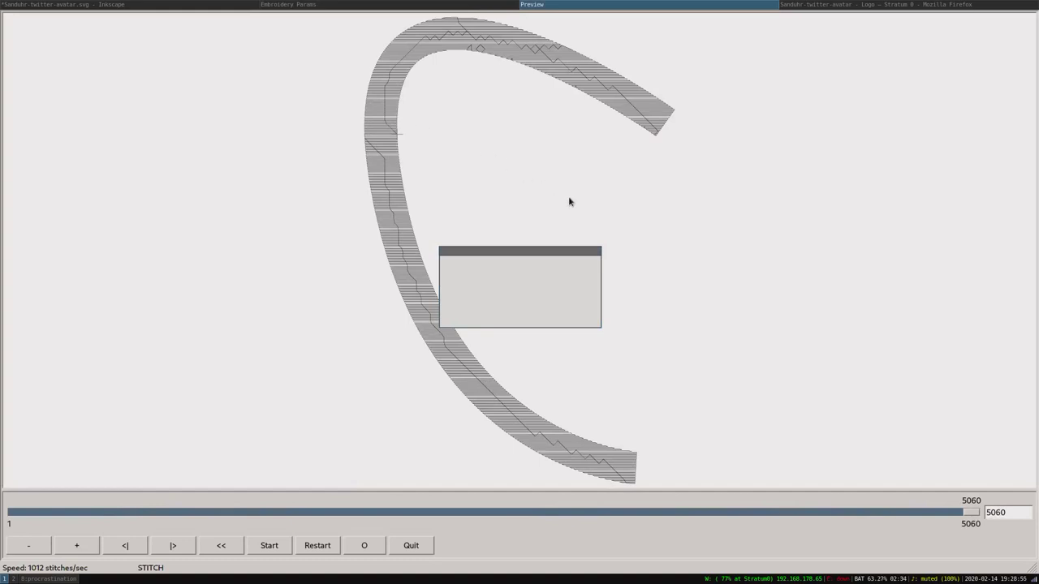
{"action": "left_click", "coordinate": [473, 4]}
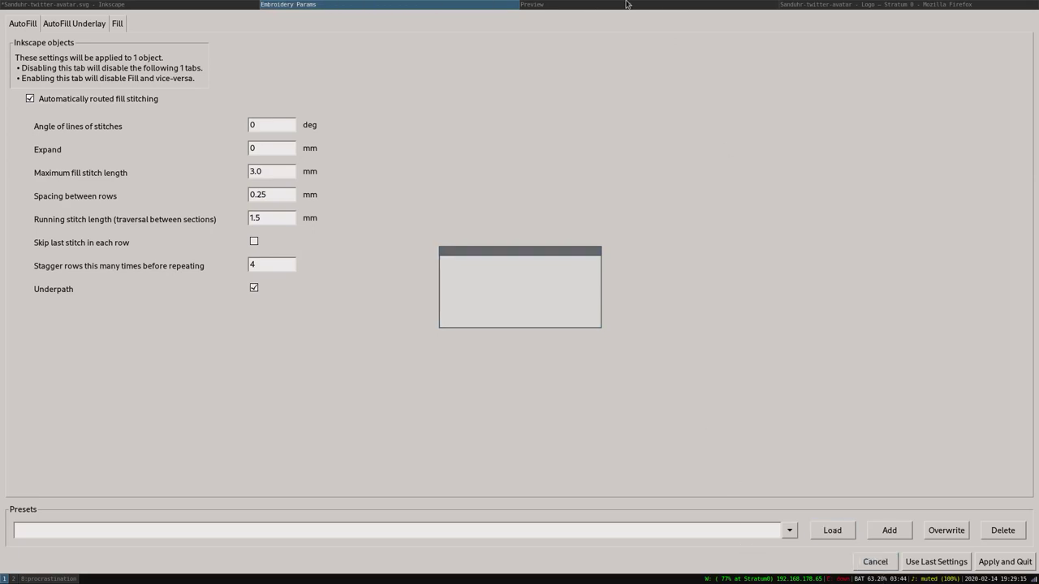
Step: Cancel the Embroidery Params window without applying, then deselect the curve
{"action": "left_click", "coordinate": [594, 4]}
{"action": "left_click", "coordinate": [499, 4]}
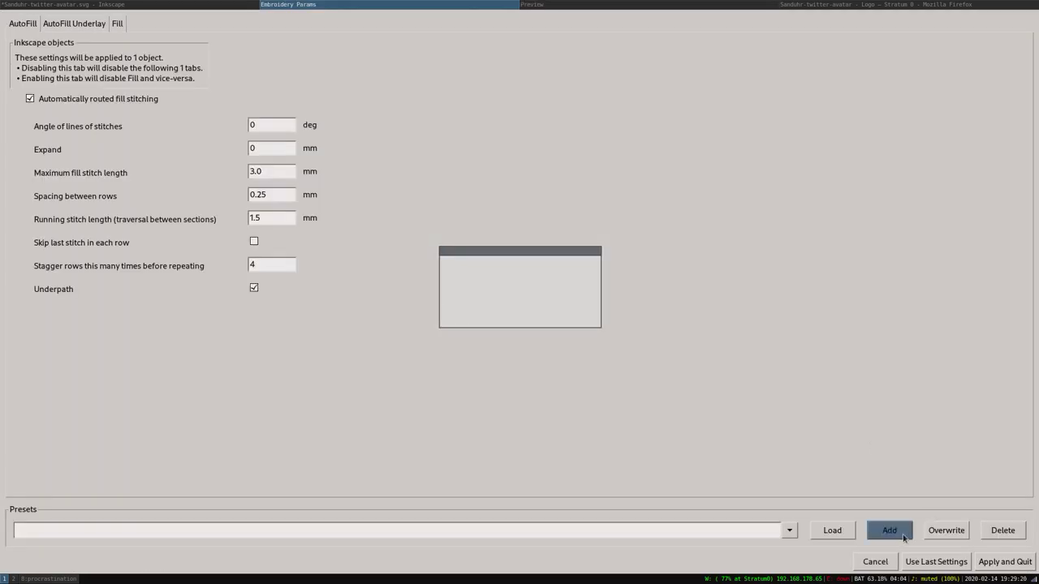
{"action": "left_click", "coordinate": [883, 562]}
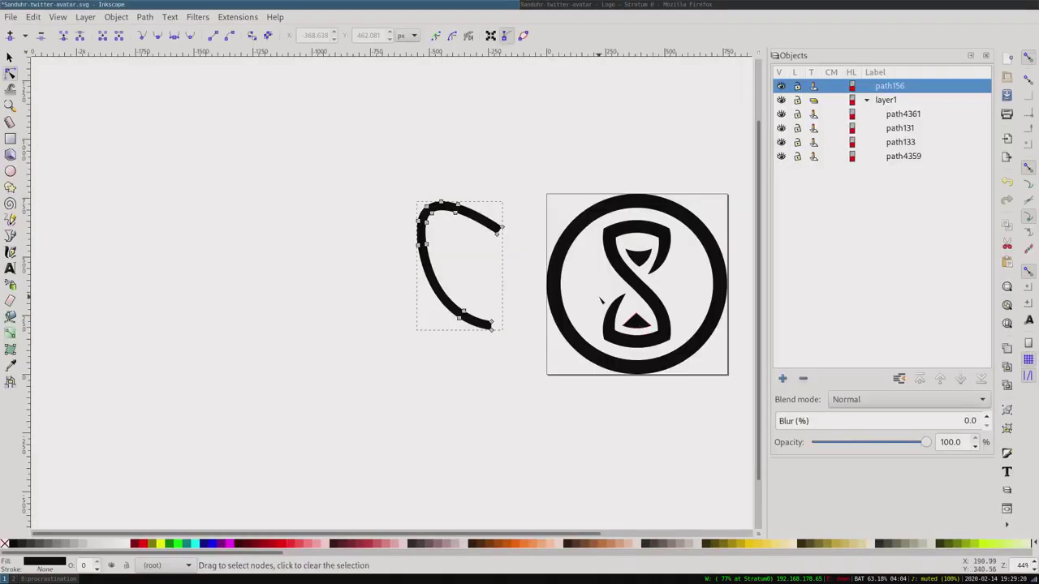
{"action": "left_click", "coordinate": [514, 281]}
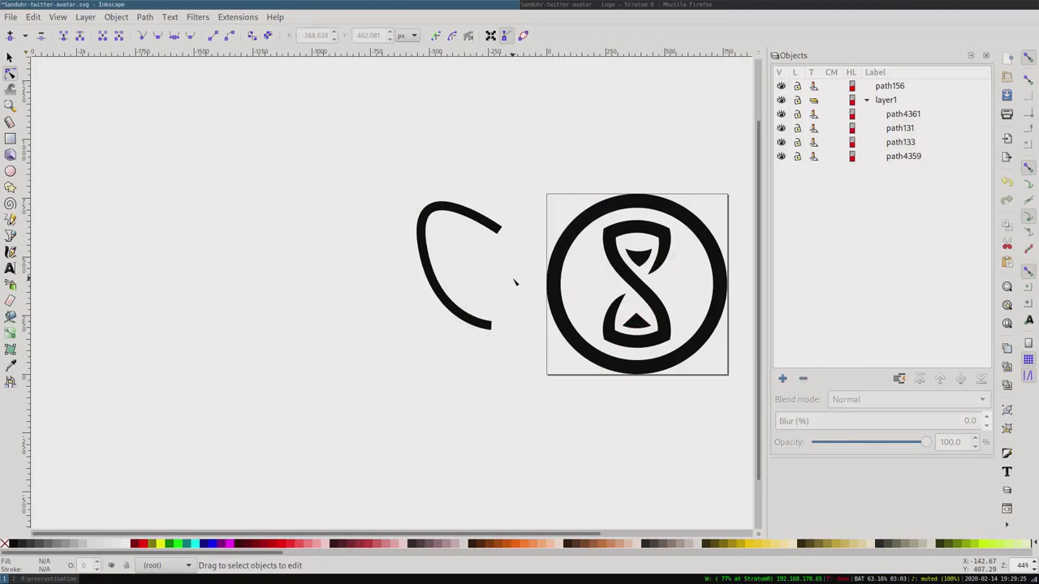
Step: Insert Ink/Stitch Lettering with the text 'Hallo' into the drawing
{"action": "left_click", "coordinate": [234, 19]}
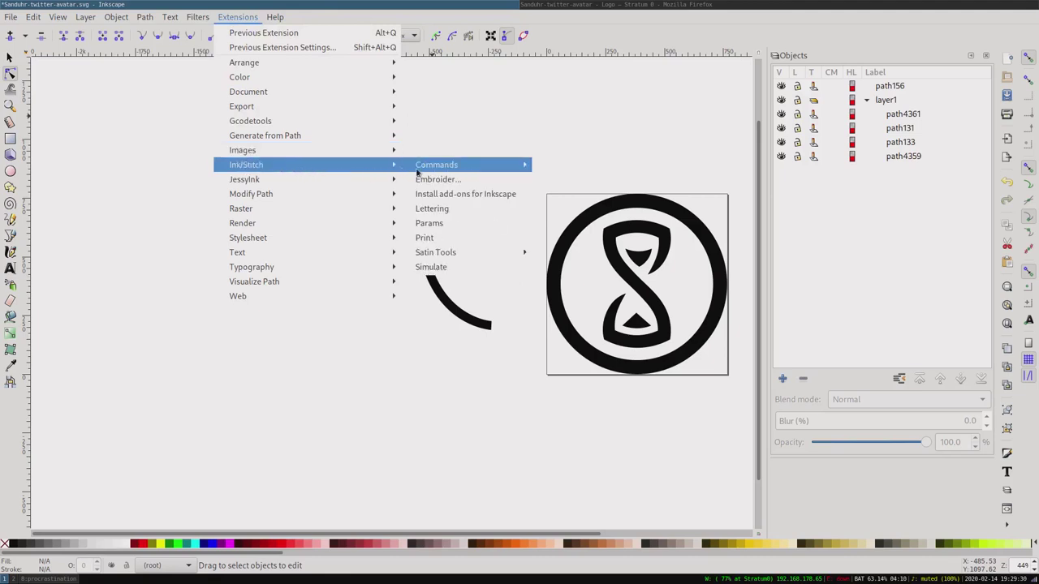
{"action": "mouse_move", "coordinate": [246, 164]}
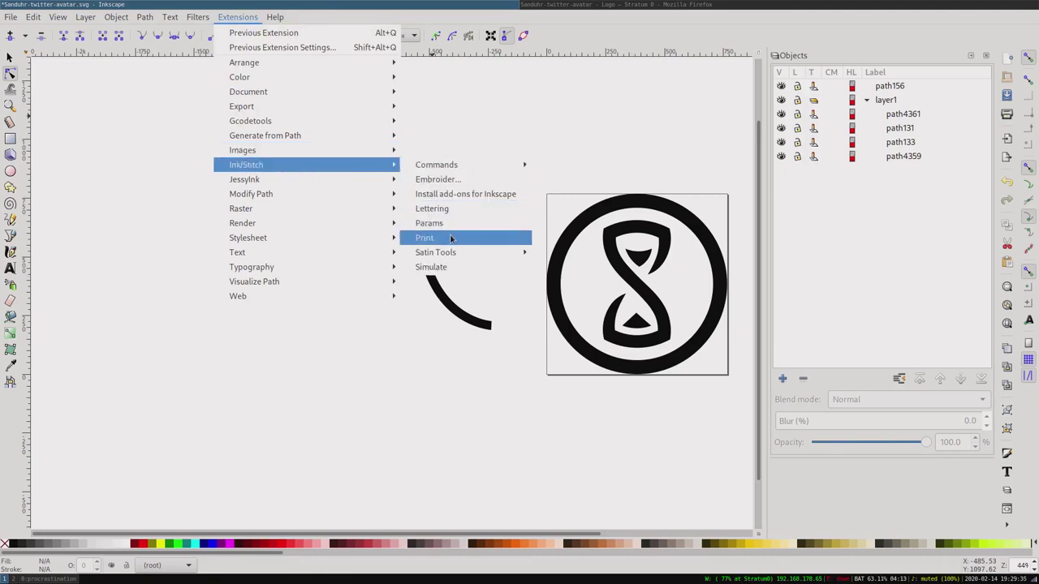
{"action": "left_click", "coordinate": [451, 210]}
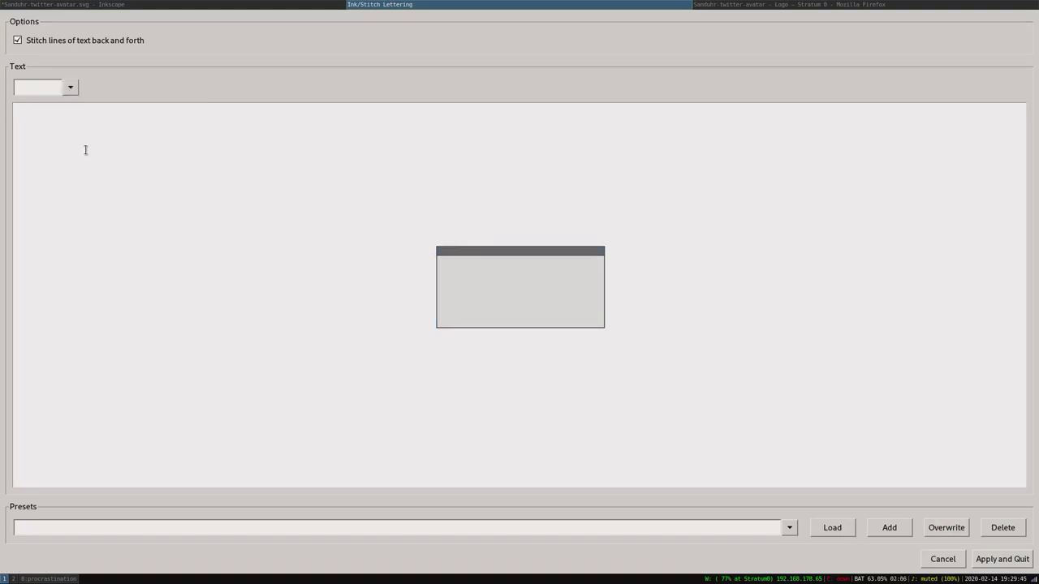
{"action": "type", "text": "Hallo"}
{"action": "left_click", "coordinate": [982, 557]}
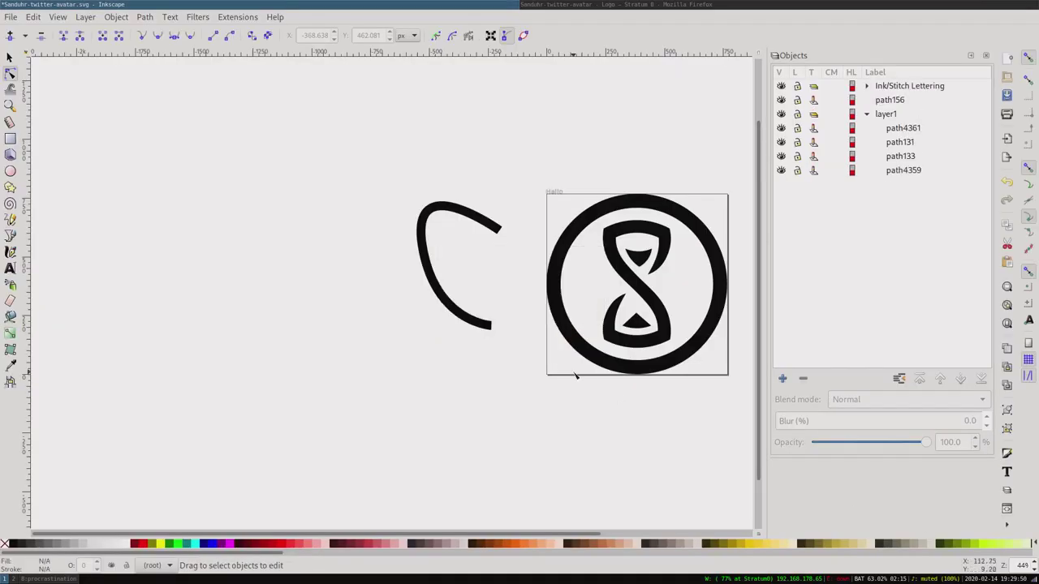
Step: Select stitch path path1042 in the Hallo letter l and zoom in on the lettering
{"action": "left_click", "coordinate": [554, 193]}
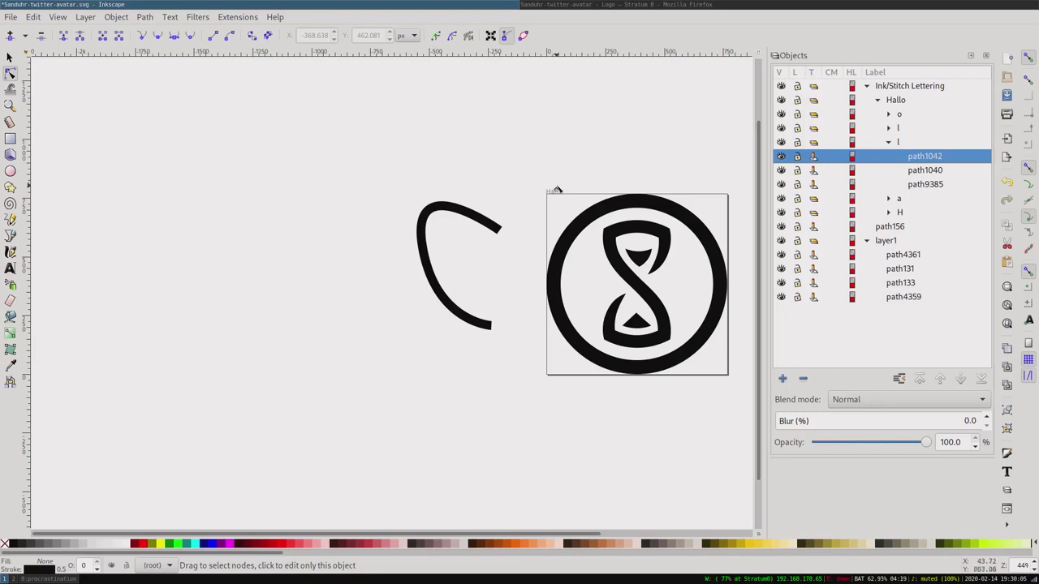
{"action": "scroll", "coordinate": [556, 192], "scroll_direction": "up", "scroll_amount": 4, "text": "ctrl"}
{"action": "scroll", "coordinate": [556, 192], "scroll_direction": "up", "scroll_amount": 3, "text": "ctrl"}
{"action": "scroll", "coordinate": [557, 191], "scroll_direction": "up", "scroll_amount": 1, "text": "ctrl"}
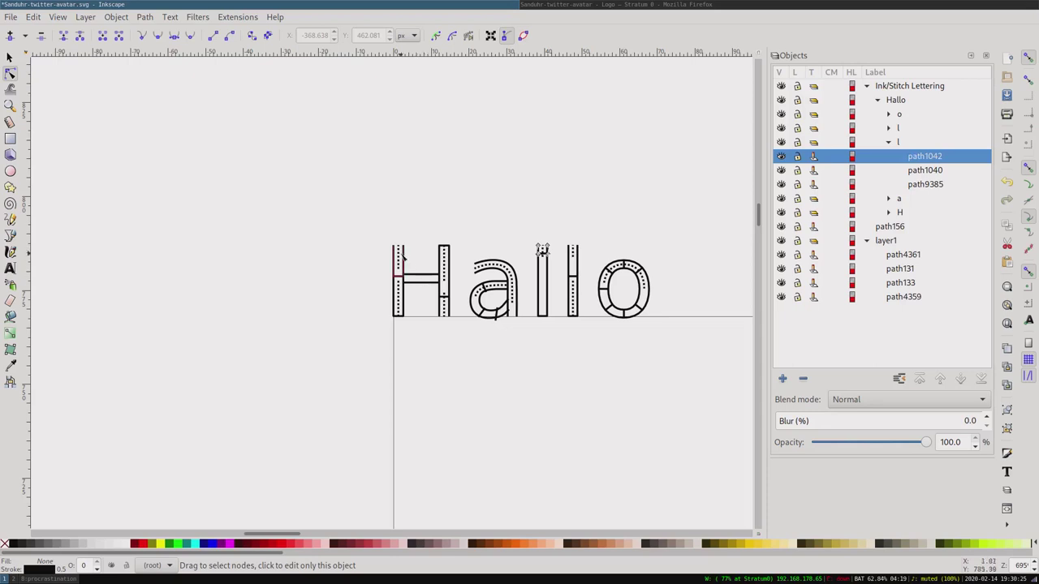
{"action": "left_click", "coordinate": [346, 231]}
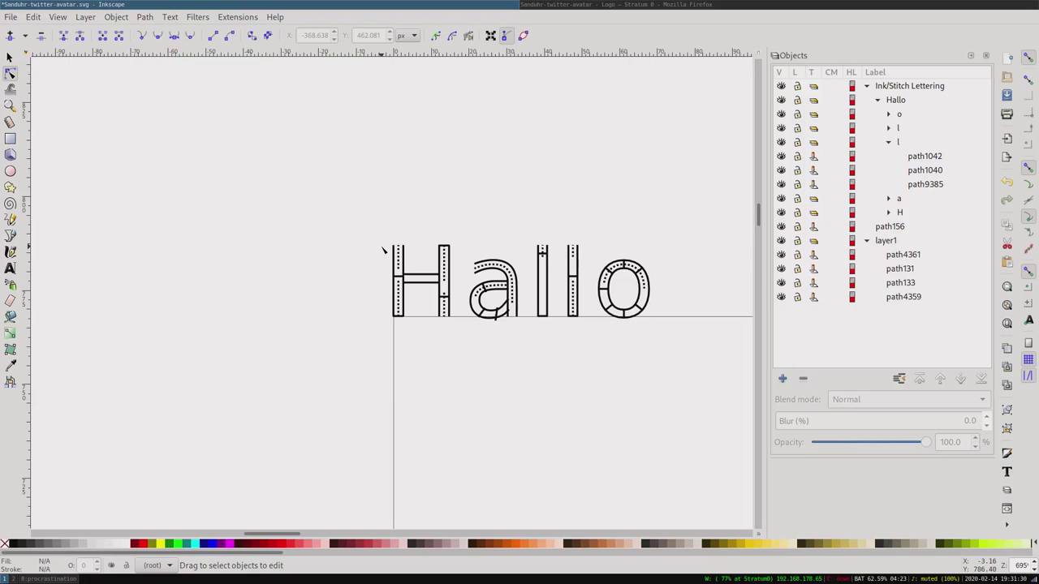
{"action": "scroll", "coordinate": [384, 249], "scroll_direction": "right", "scroll_amount": 2}
{"action": "scroll", "coordinate": [384, 250], "scroll_direction": "down", "scroll_amount": 7}
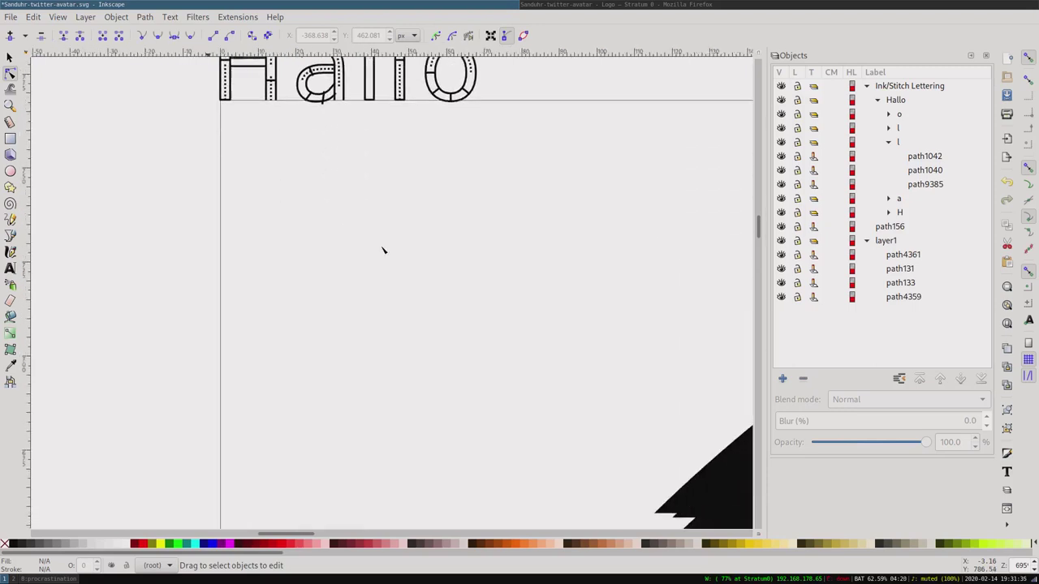
{"action": "scroll", "coordinate": [384, 250], "scroll_direction": "down", "scroll_amount": 8}
{"action": "left_click", "coordinate": [566, 430]}
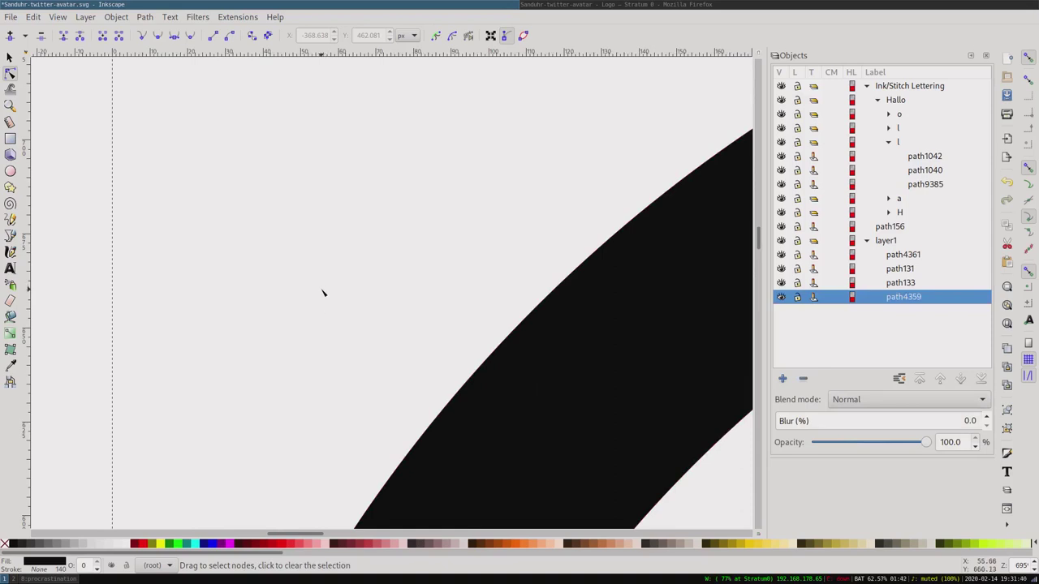
{"action": "scroll", "coordinate": [323, 292], "scroll_direction": "up", "scroll_amount": 1}
{"action": "scroll", "coordinate": [323, 292], "scroll_direction": "down", "scroll_amount": 7}
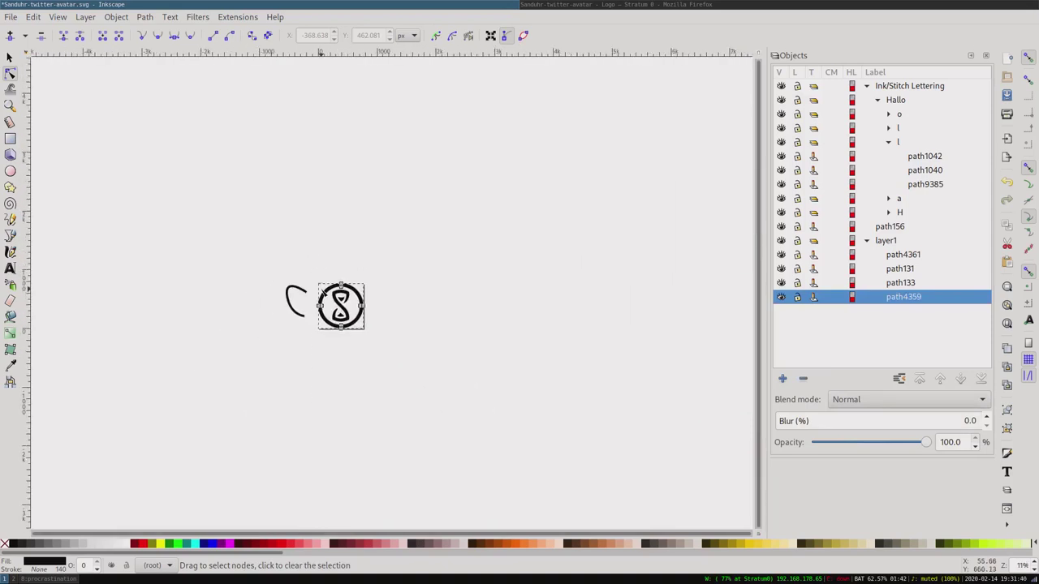
{"action": "scroll", "coordinate": [323, 292], "scroll_direction": "up", "scroll_amount": 2}
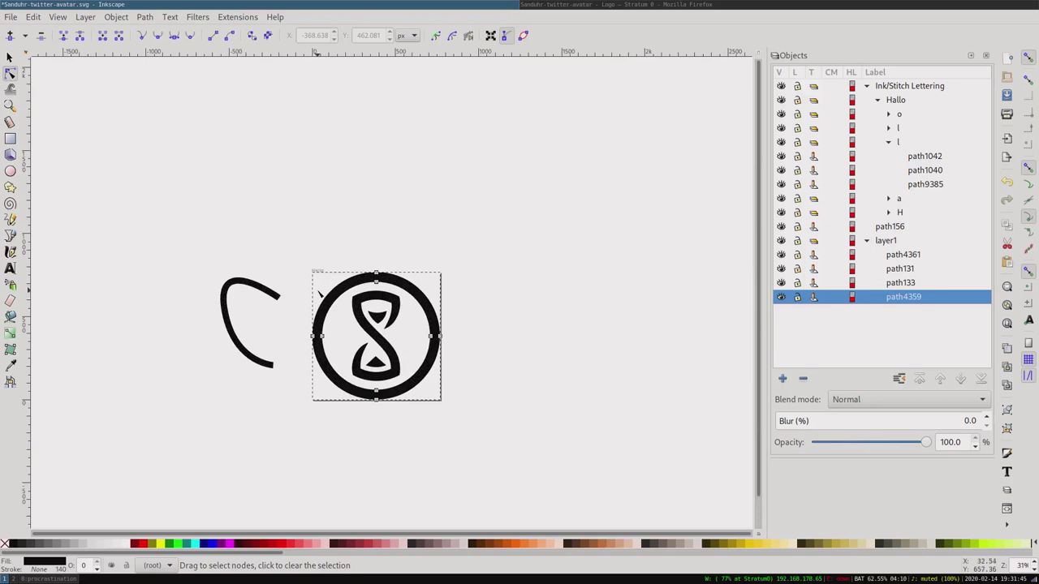
{"action": "key", "text": "super+p"}
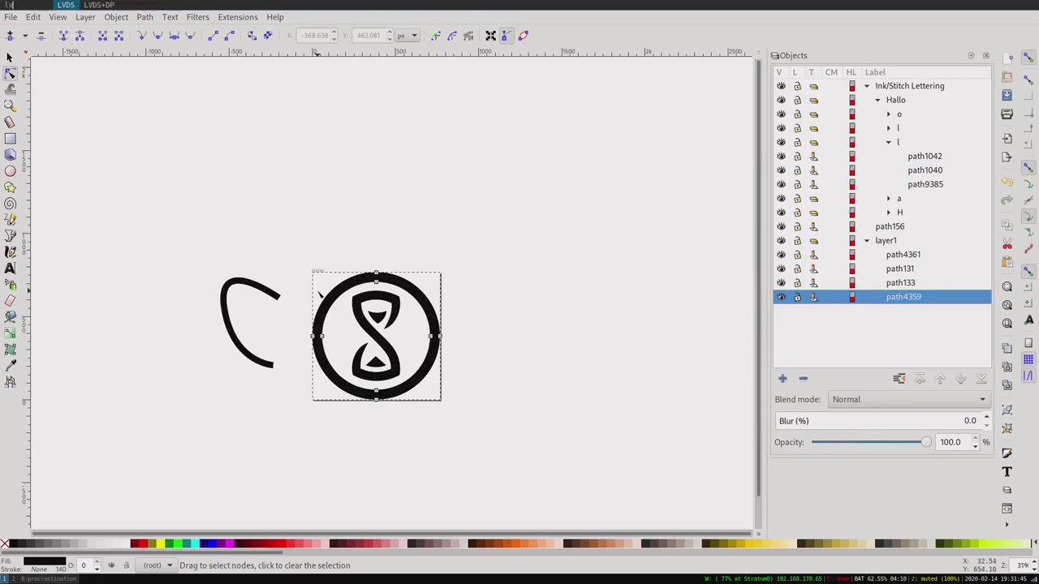